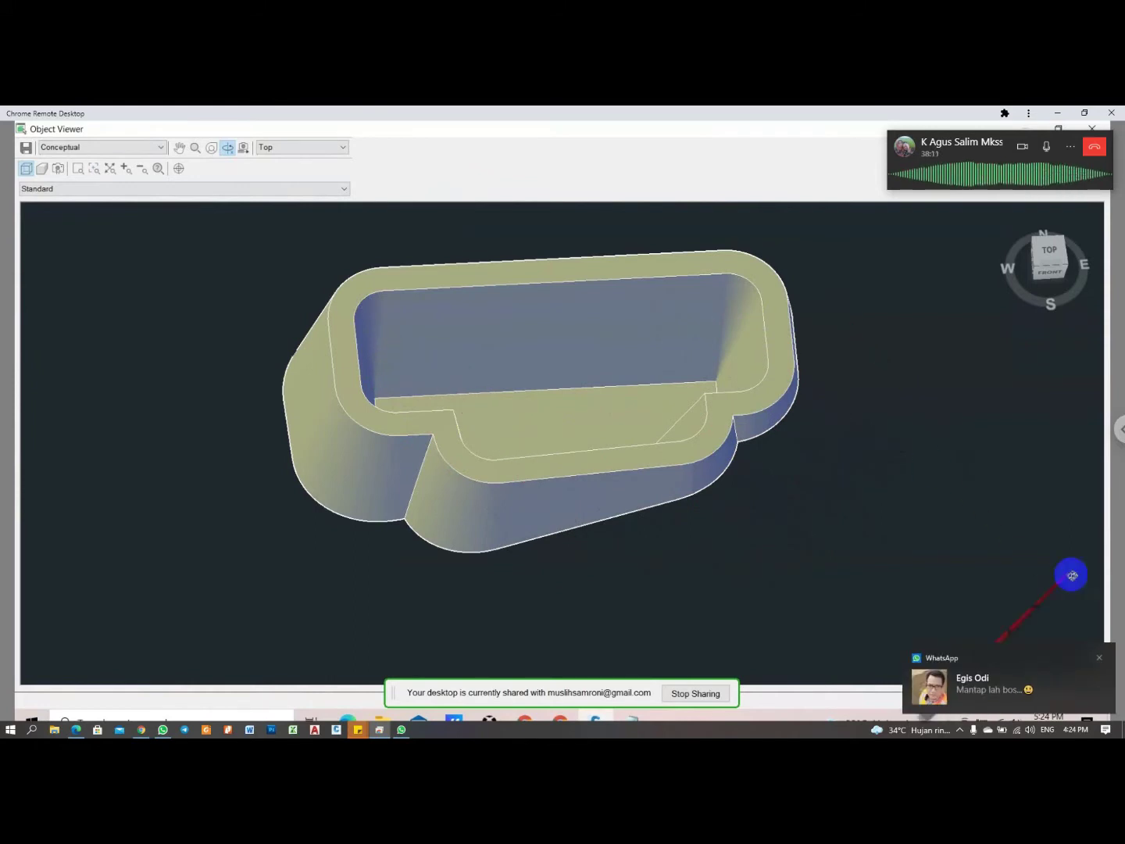
- Close the Object Viewer and check the surface elevation between the two slopes on the pond's west side
click(1099, 658)
key(Escape)
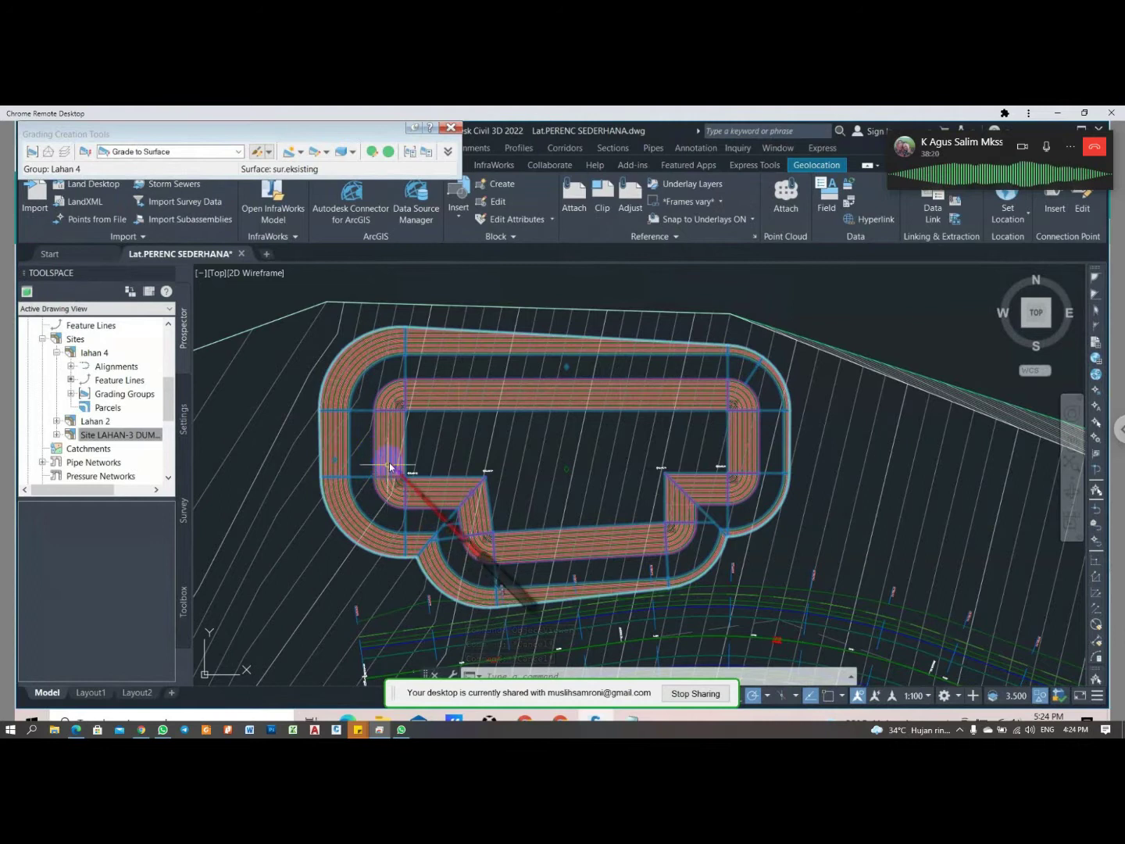
scroll(363, 461, up, 4)
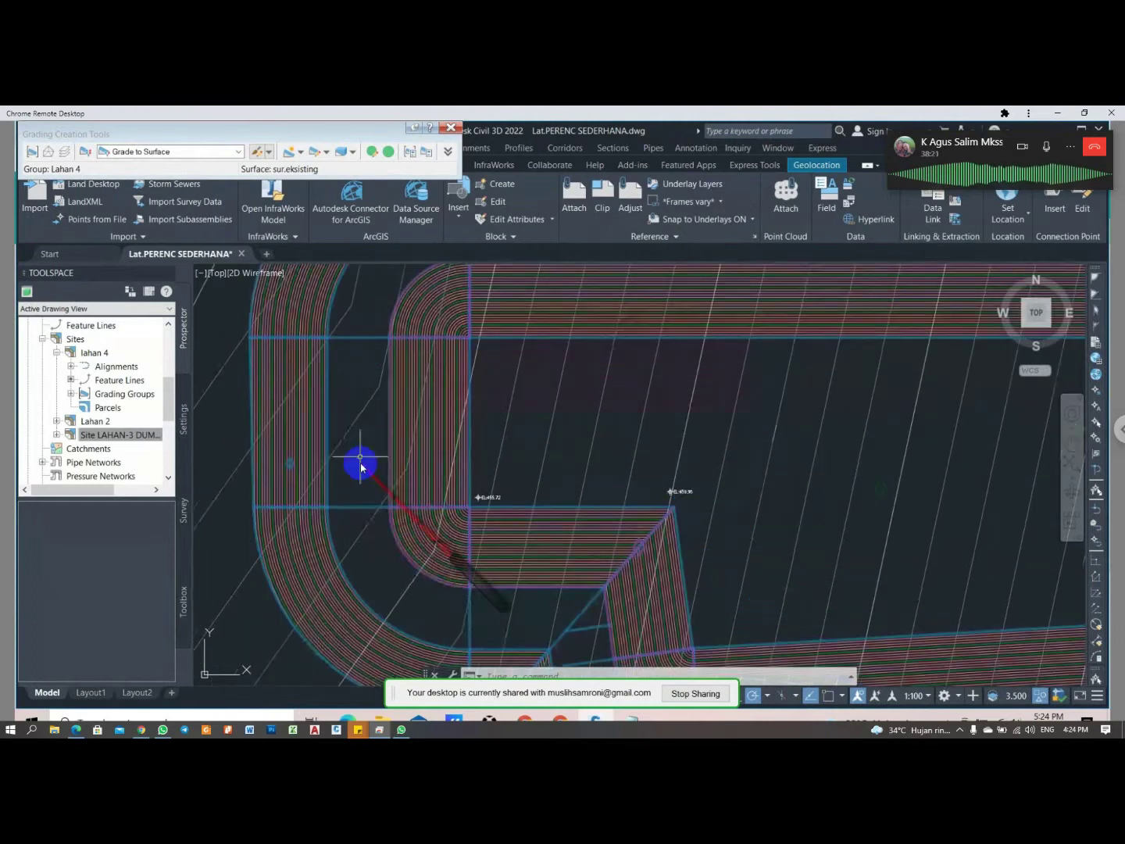
click(360, 511)
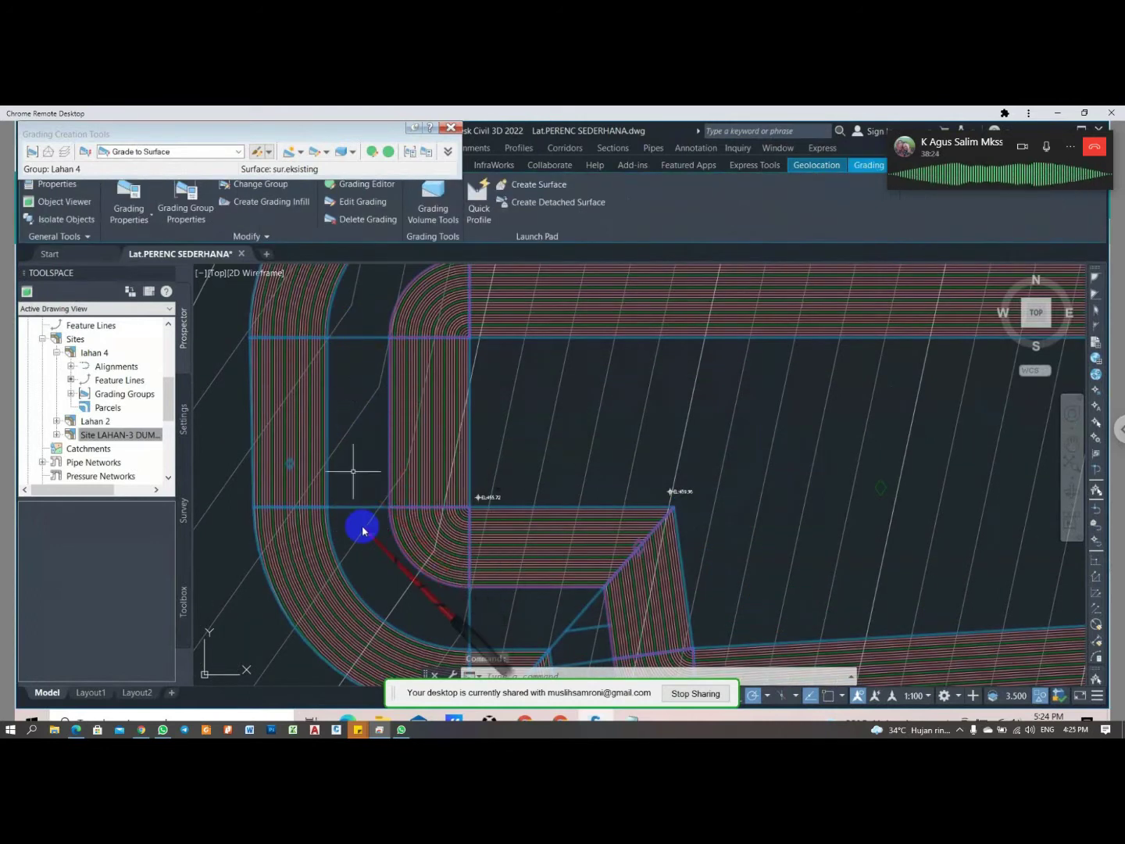
mouse_move(360, 521)
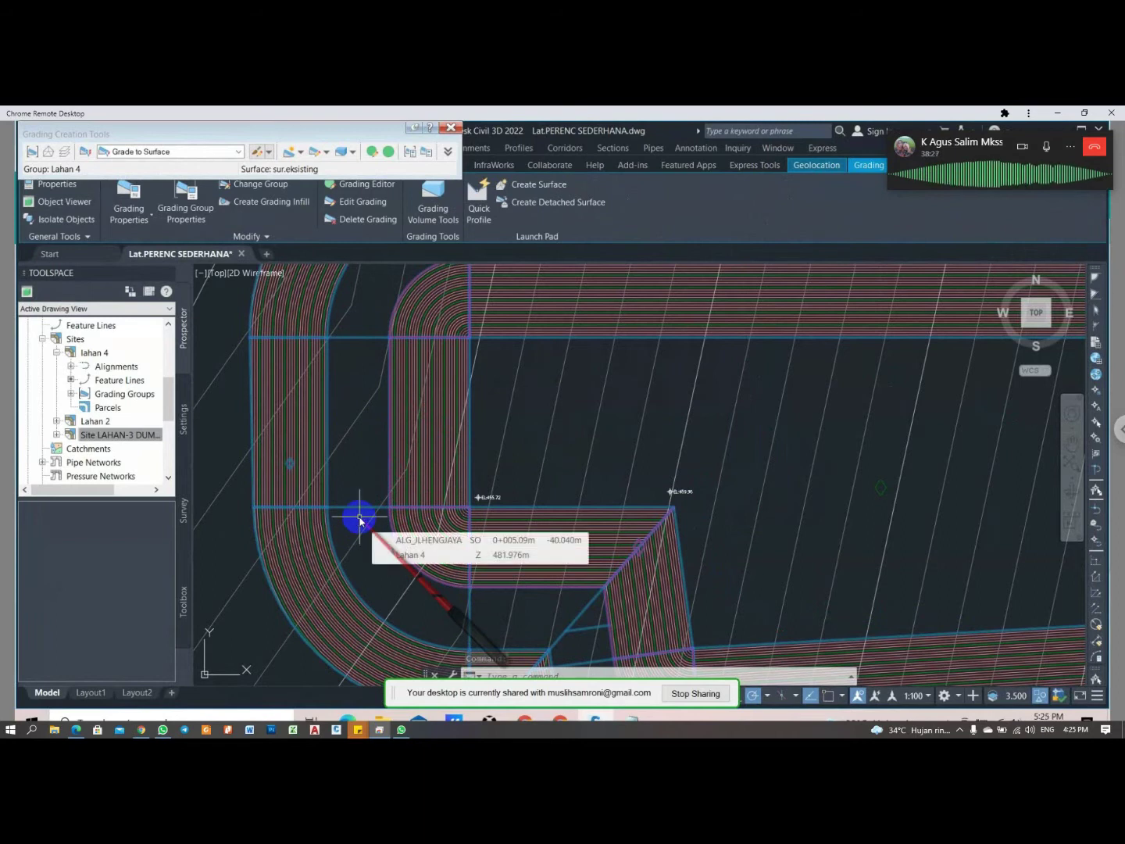
- Examine the surface properties of Lahan 4, leaving them unedited, and clear the selection
click(432, 446)
right_click(432, 443)
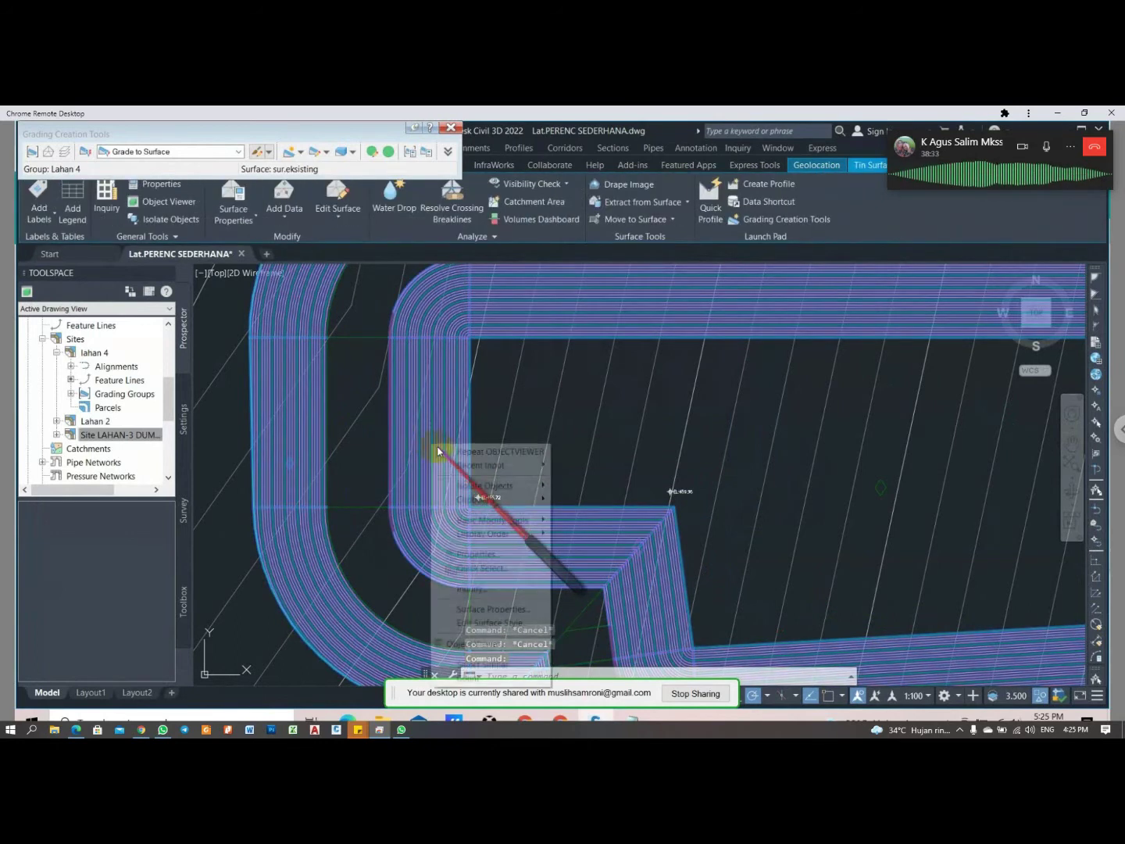
click(484, 609)
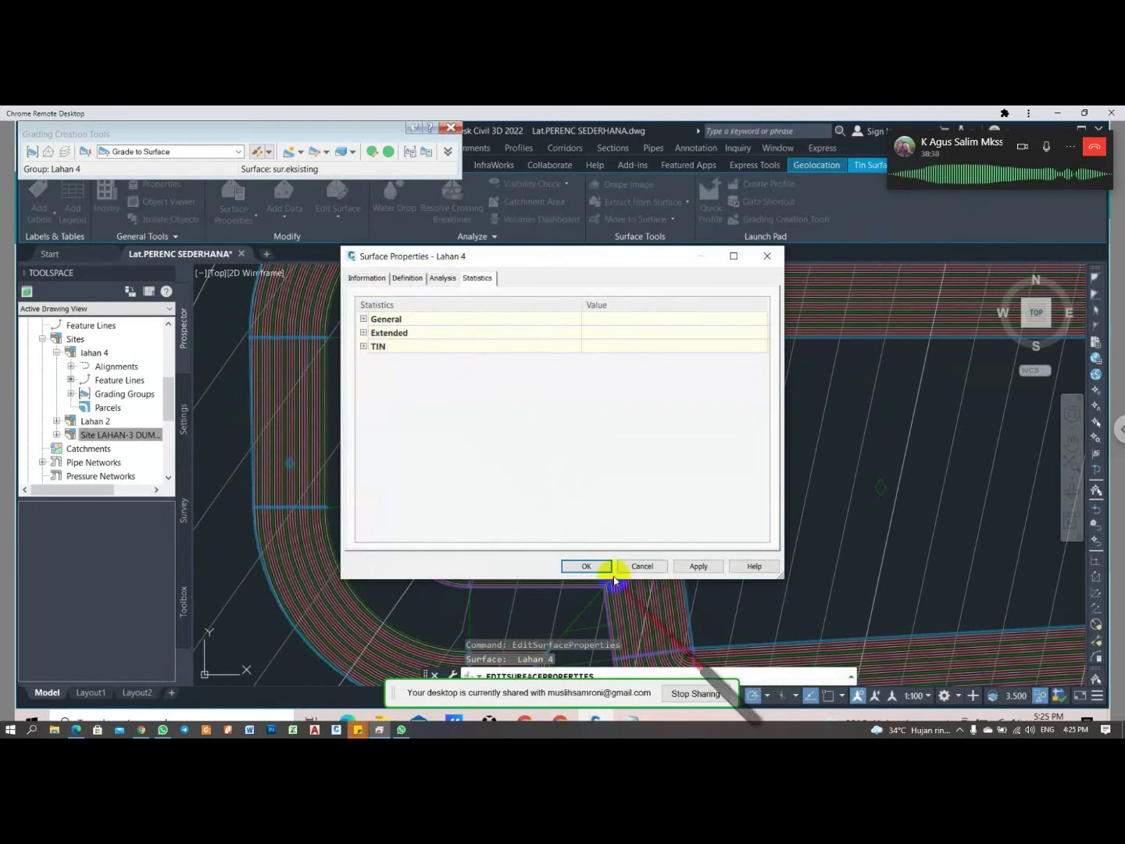
click(641, 567)
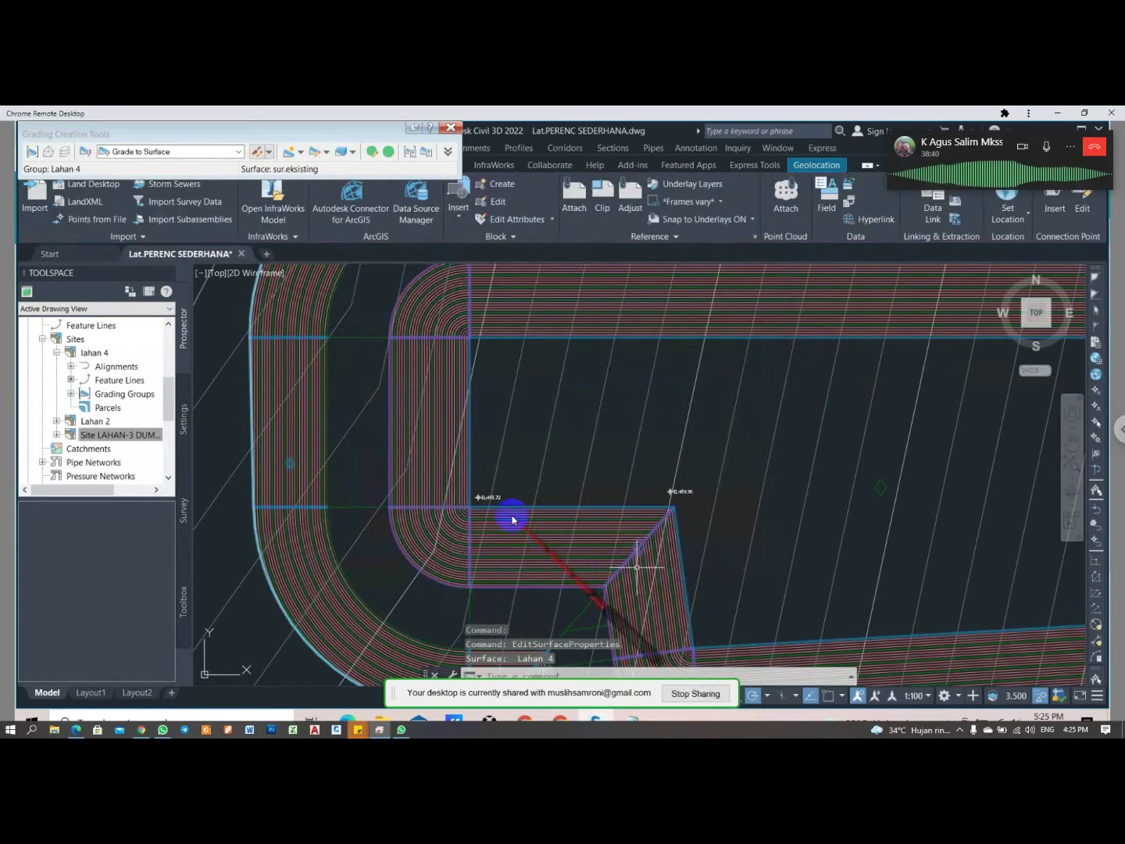
key(Escape)
key(Escape)
key(Escape)
- Turn on object snap and use ID to read the coordinates of four contour points on the inner west slope
scroll(406, 461, up, 6)
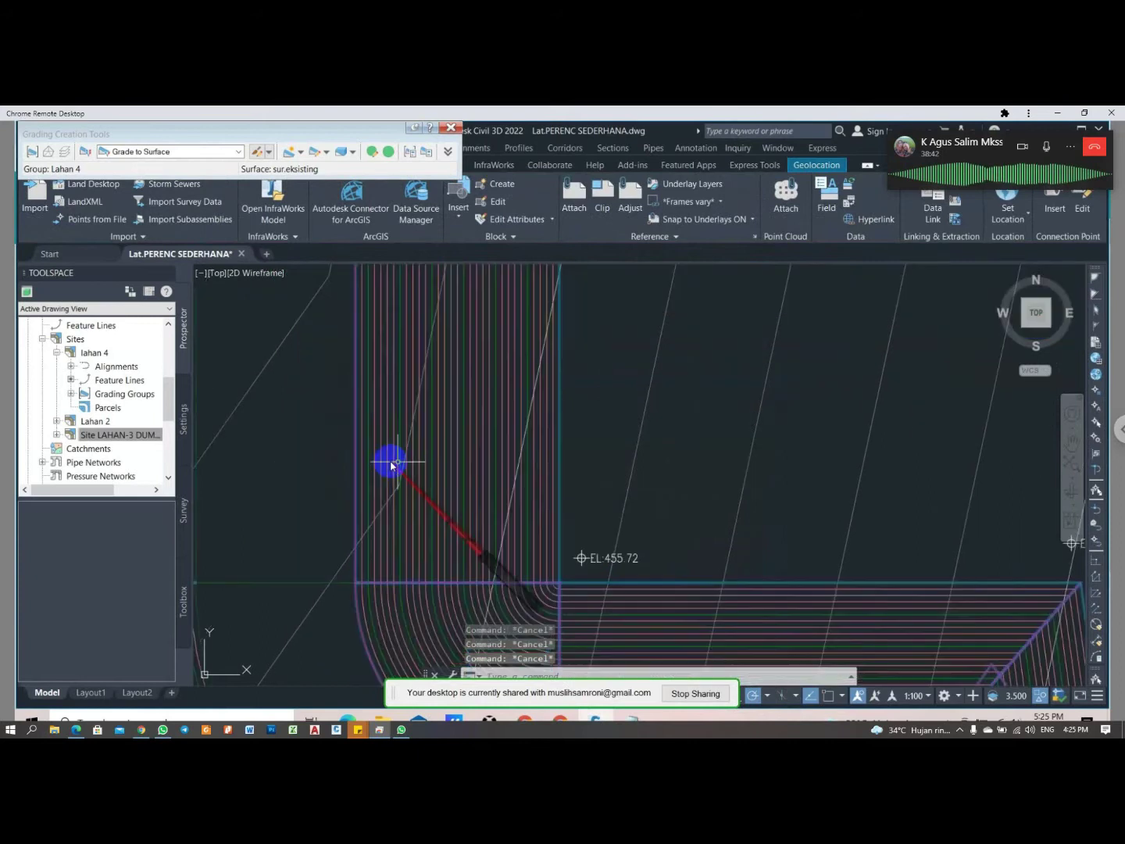
key(F3)
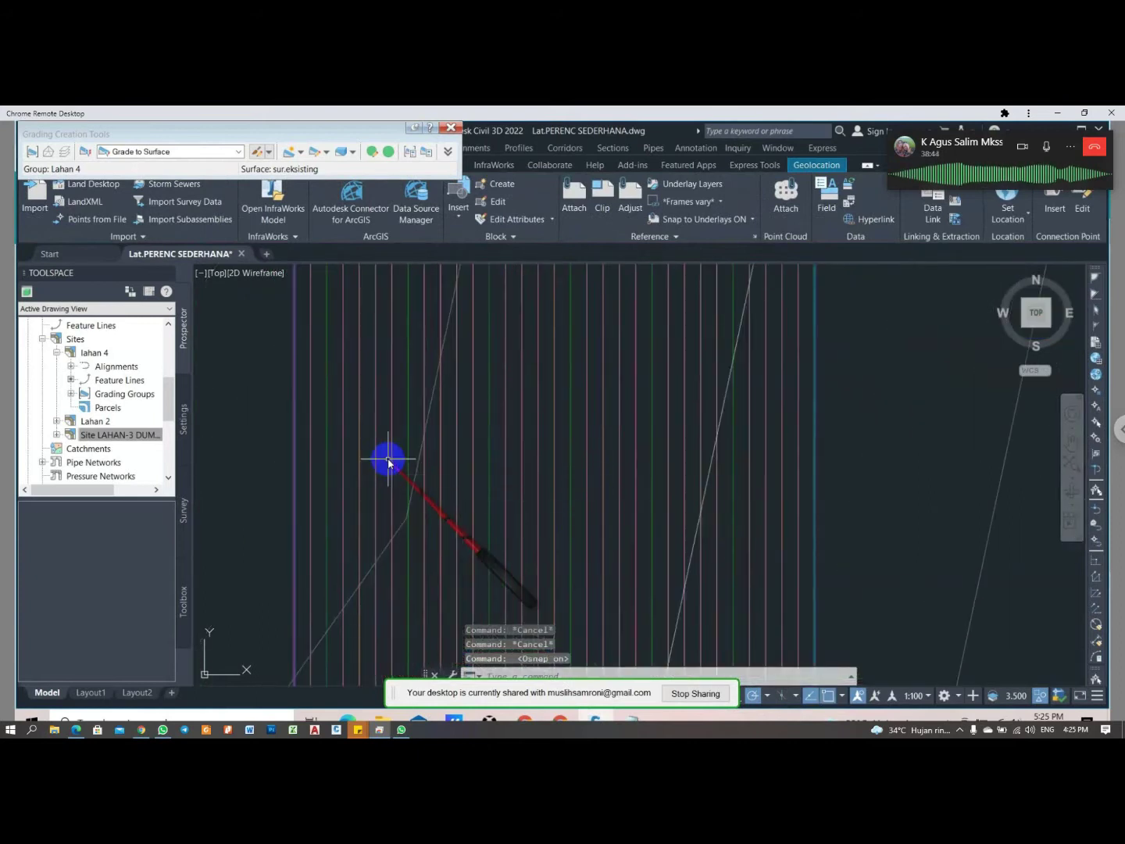
text(ID)
key(Return)
click(388, 463)
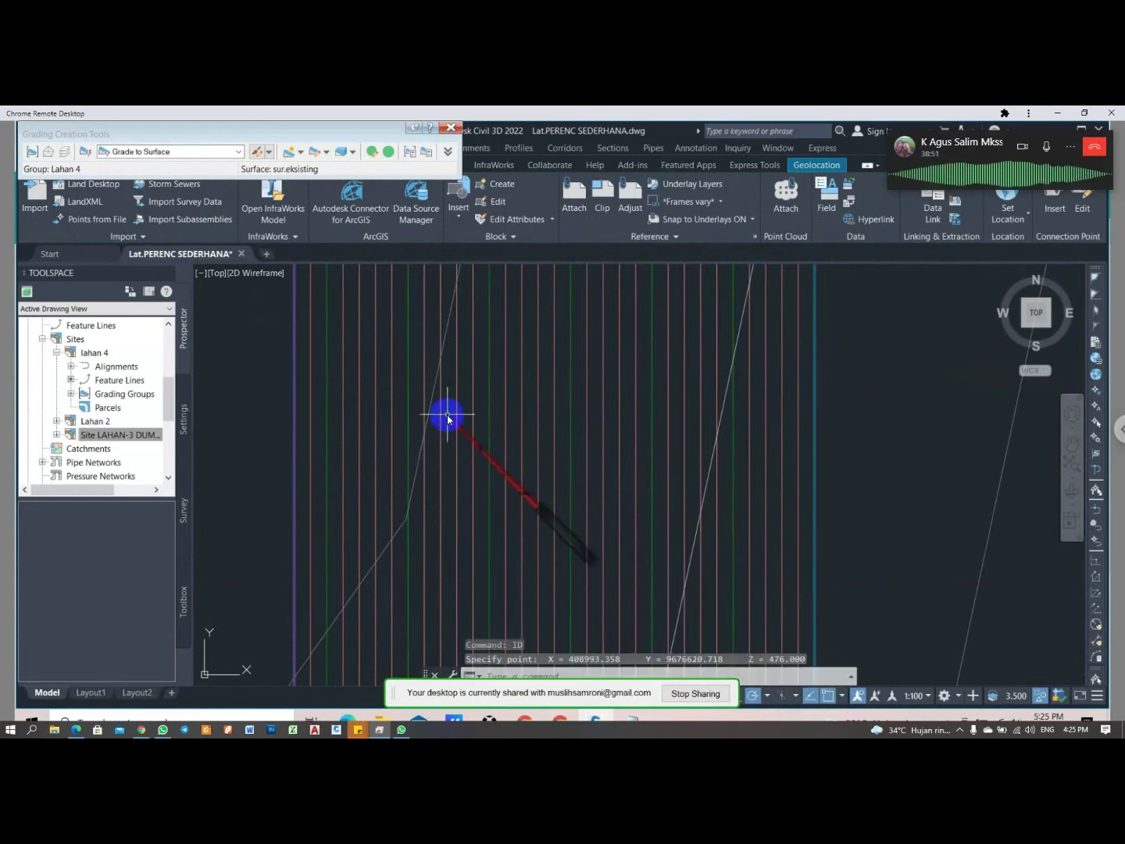
key(Return)
click(343, 415)
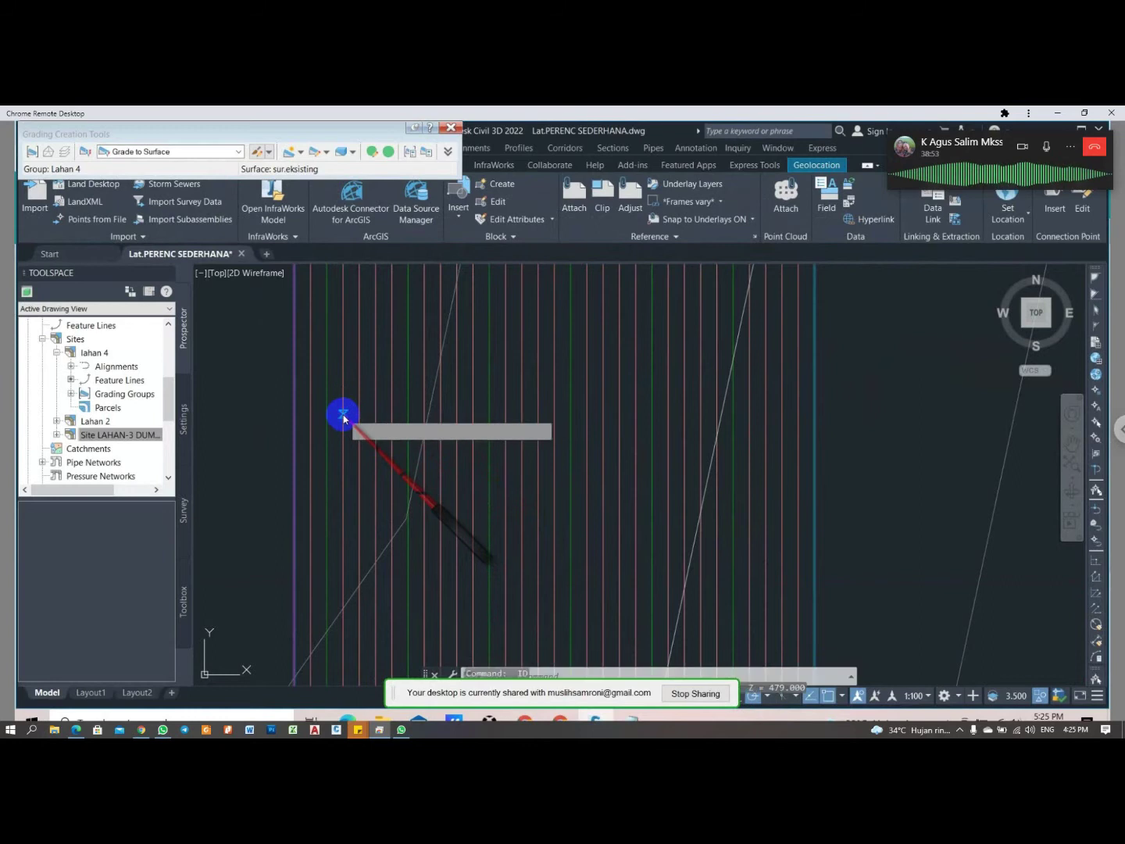
key(Return)
click(325, 402)
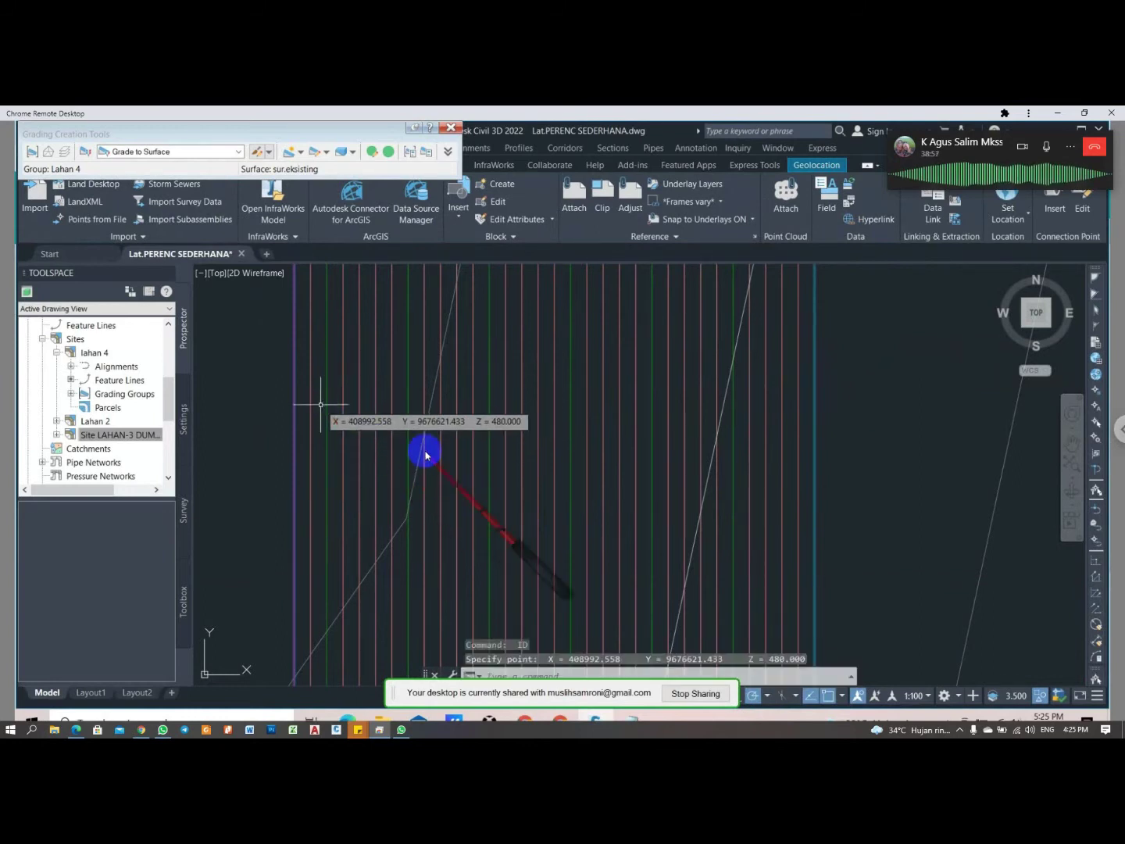
key(Return)
click(489, 444)
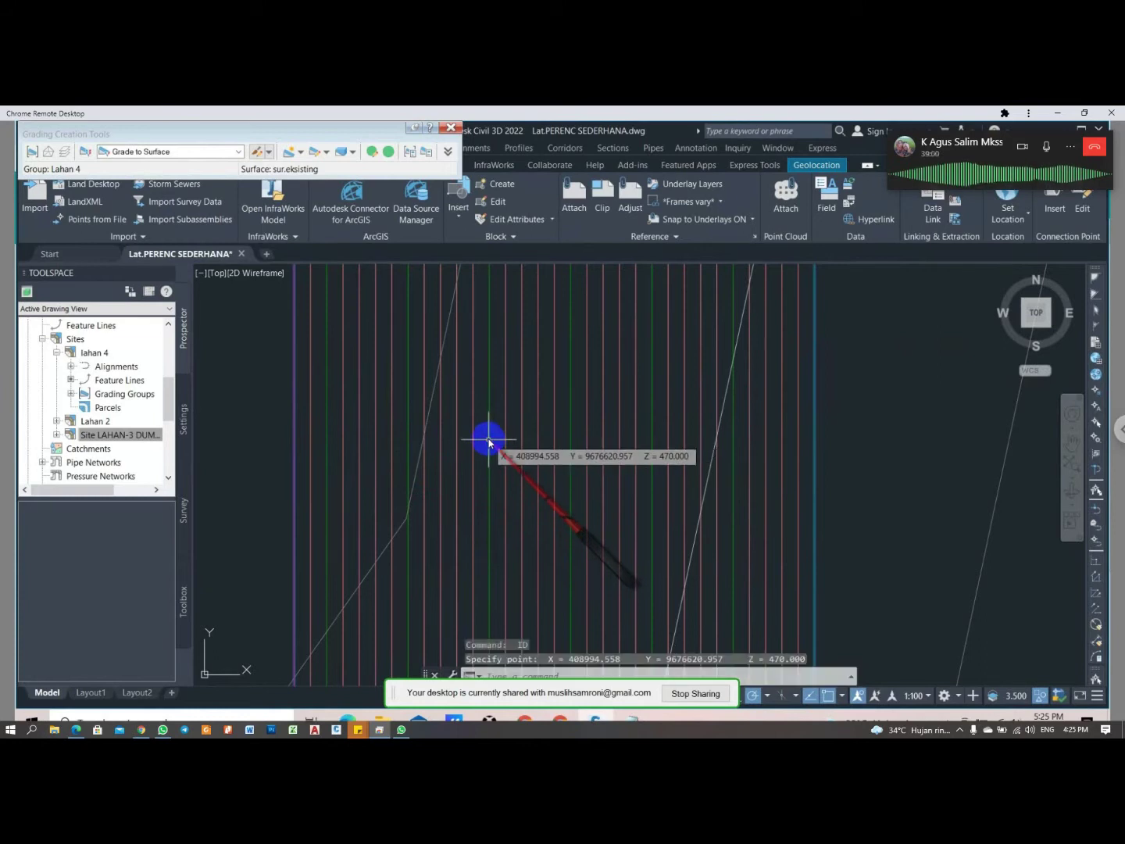
- Extract only the major contours from the Lahan 4 surface as objects, excluding the border and minor contours
click(489, 444)
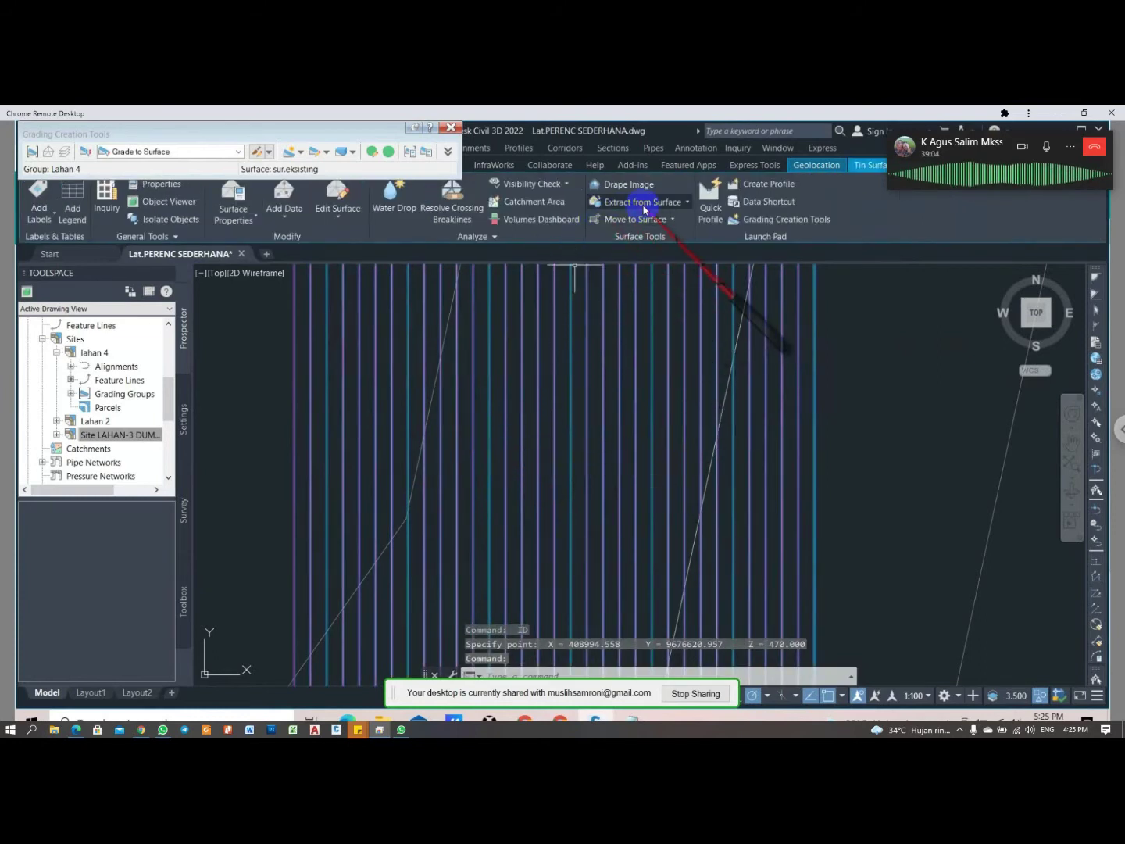
click(643, 203)
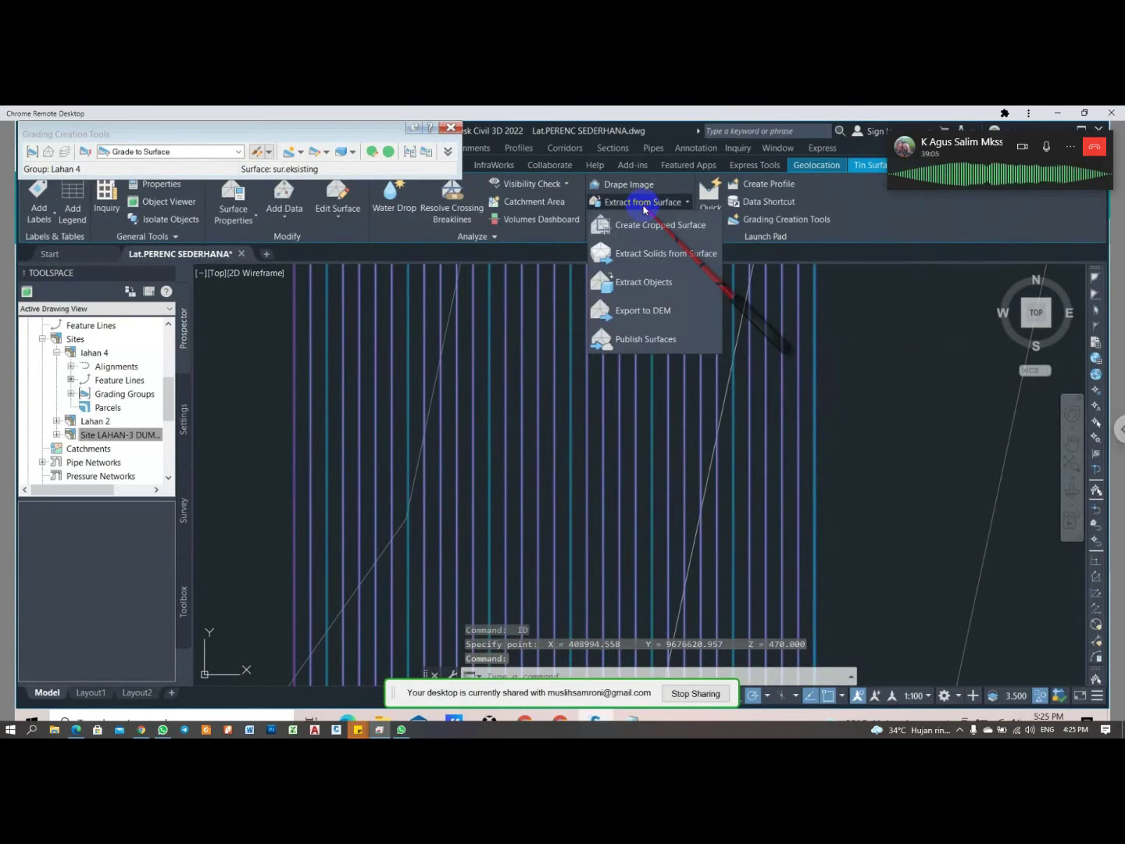
click(653, 283)
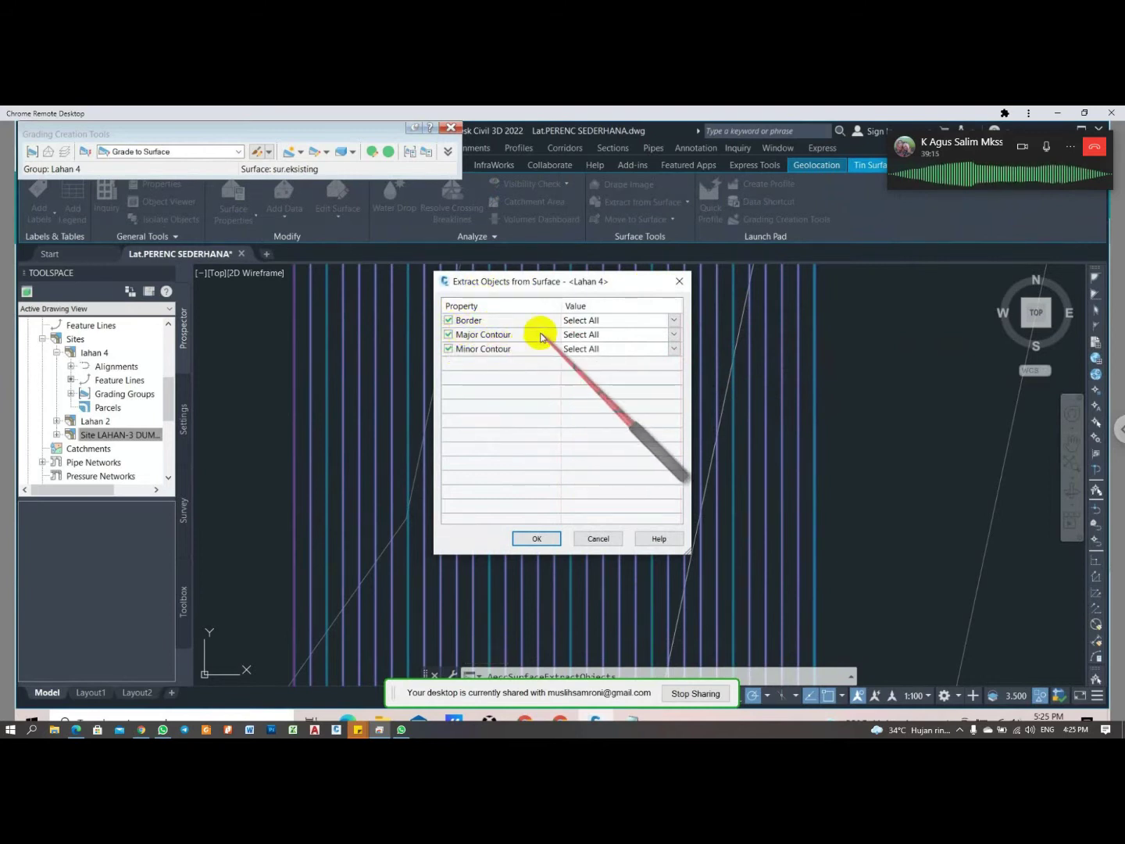
click(448, 349)
click(448, 320)
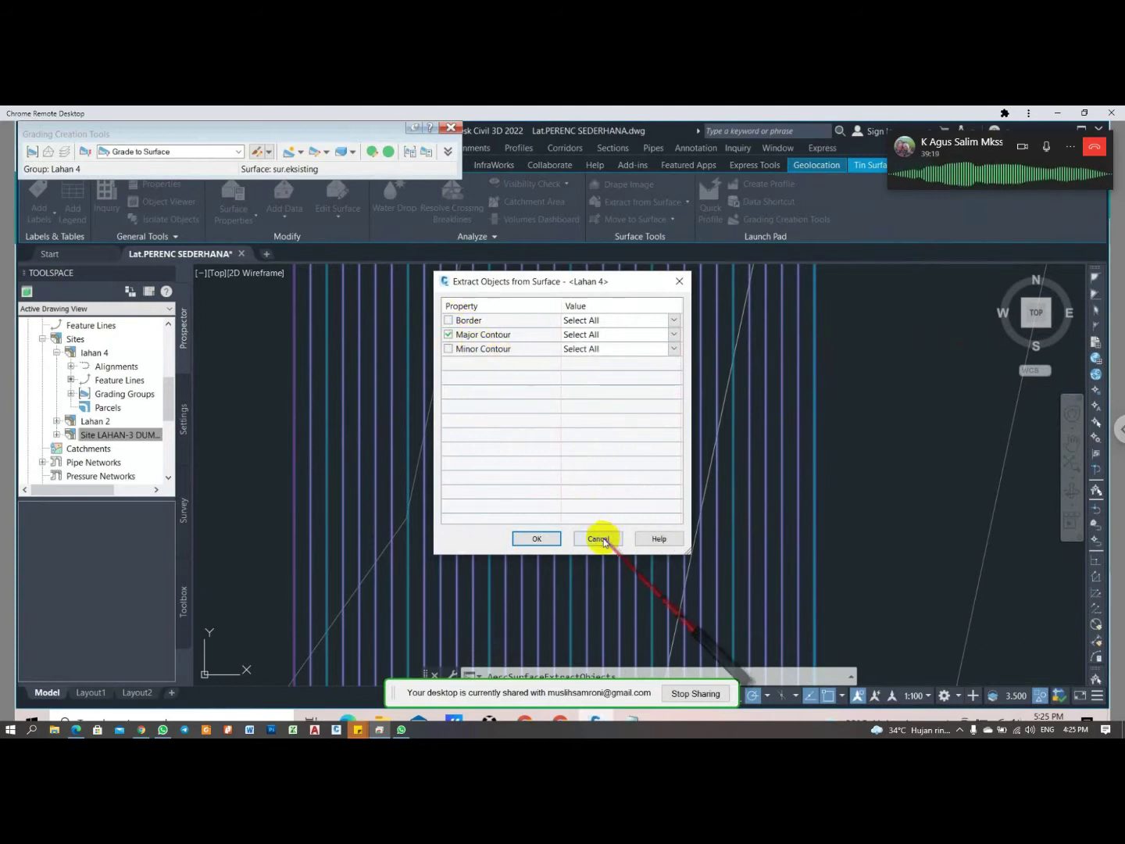
click(539, 538)
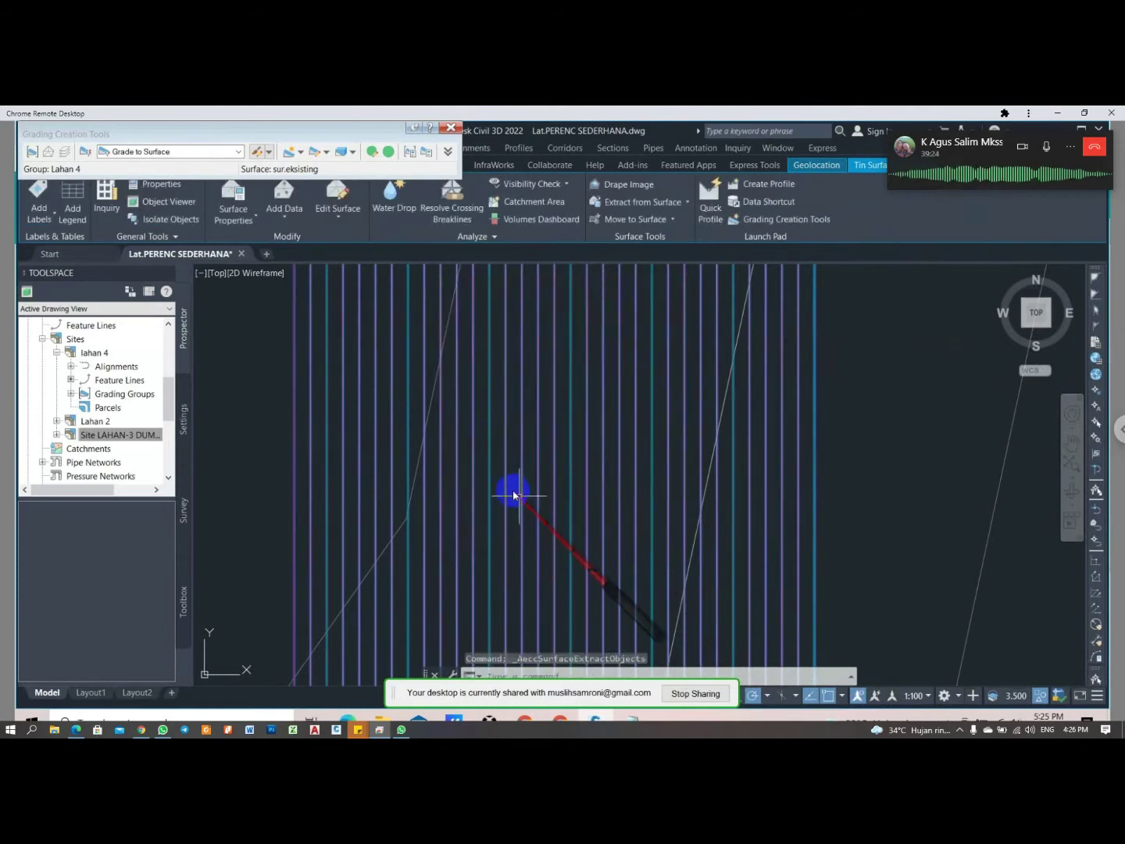
key(Escape)
key(Escape)
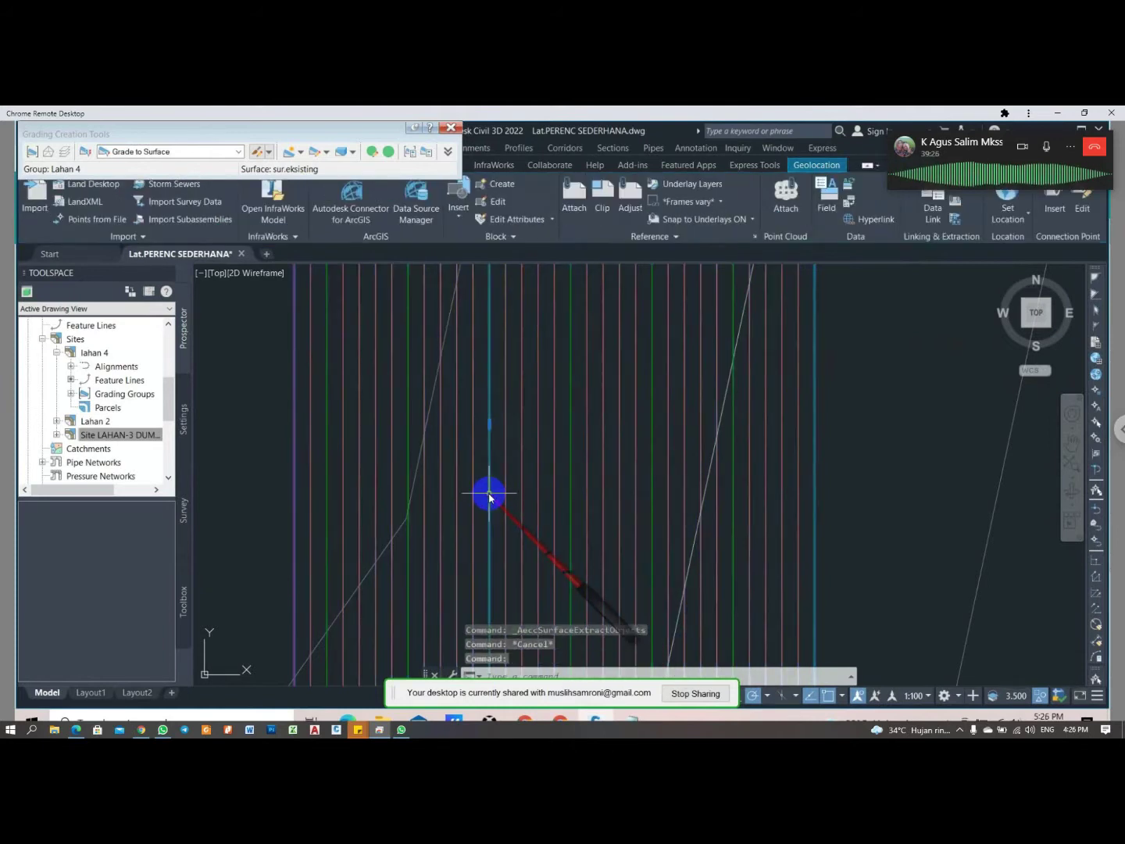
- Select all extracted major contour polylines with Select Similar and inspect them in 3D in the Object Viewer
key(Escape)
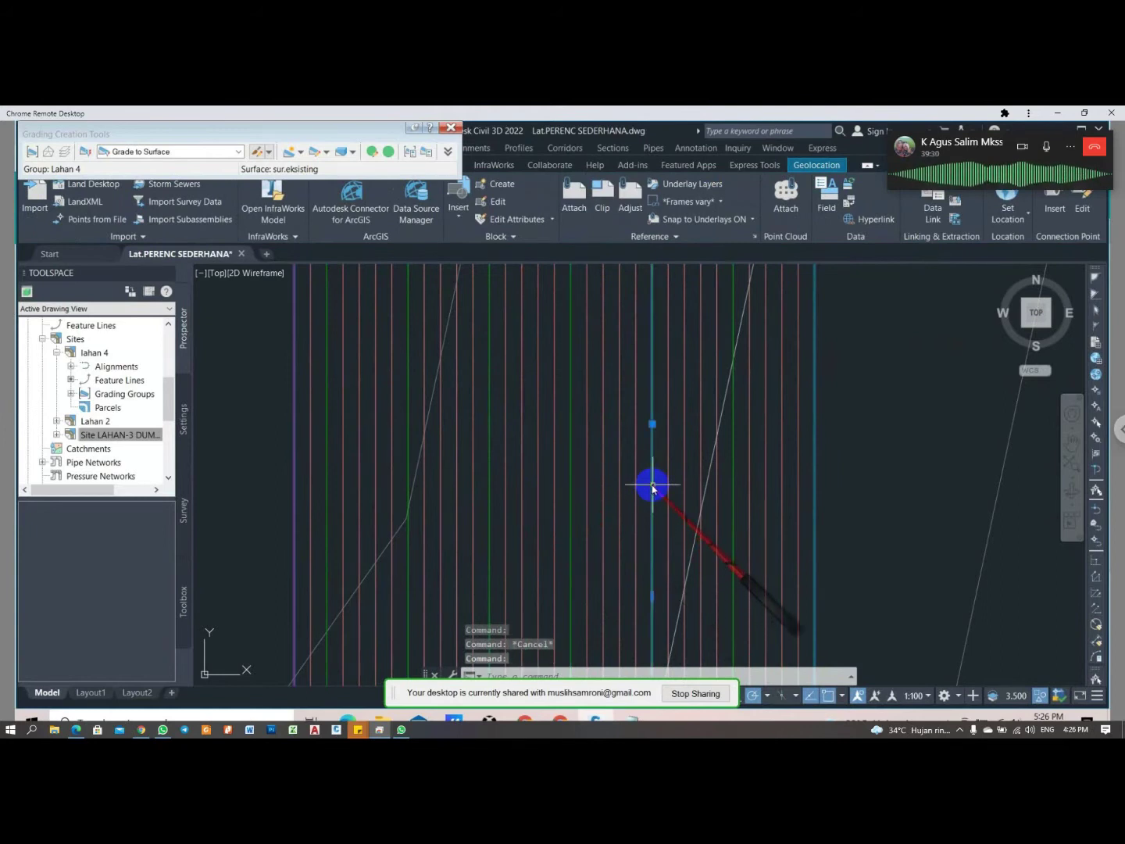
right_click(652, 488)
click(685, 464)
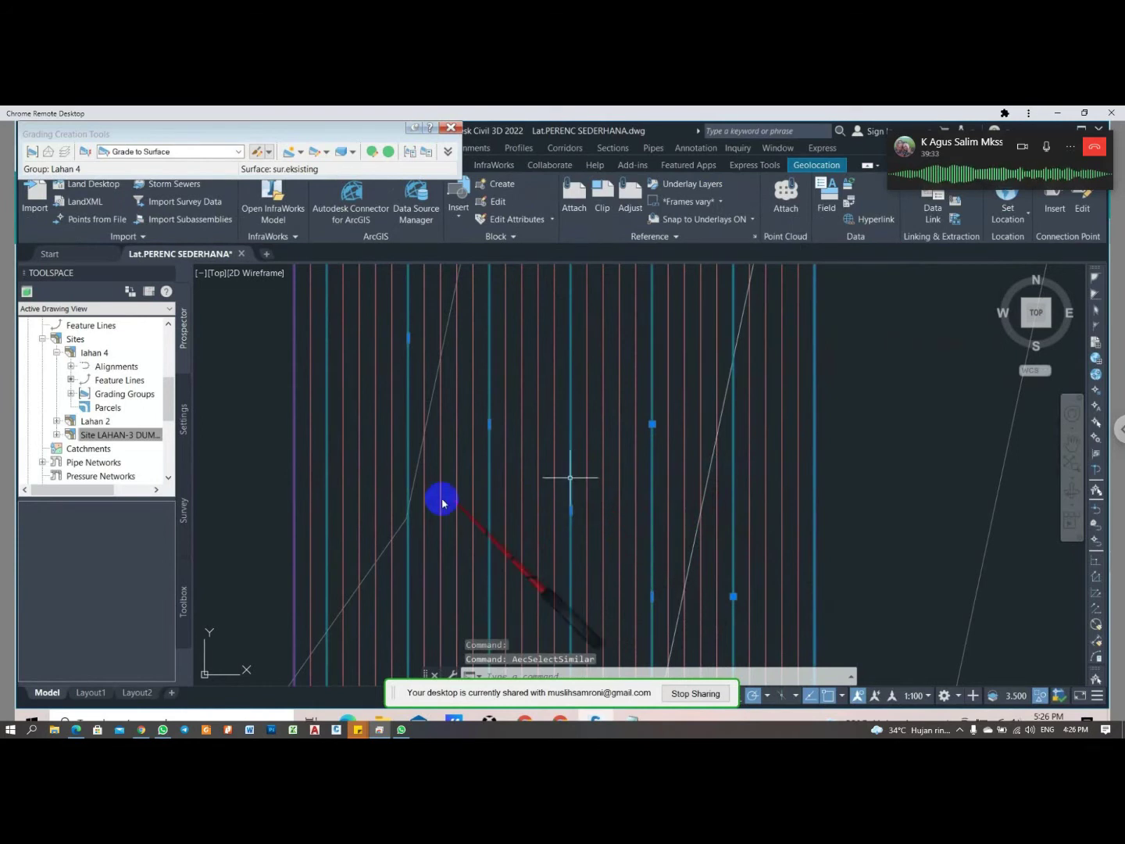
right_click(482, 492)
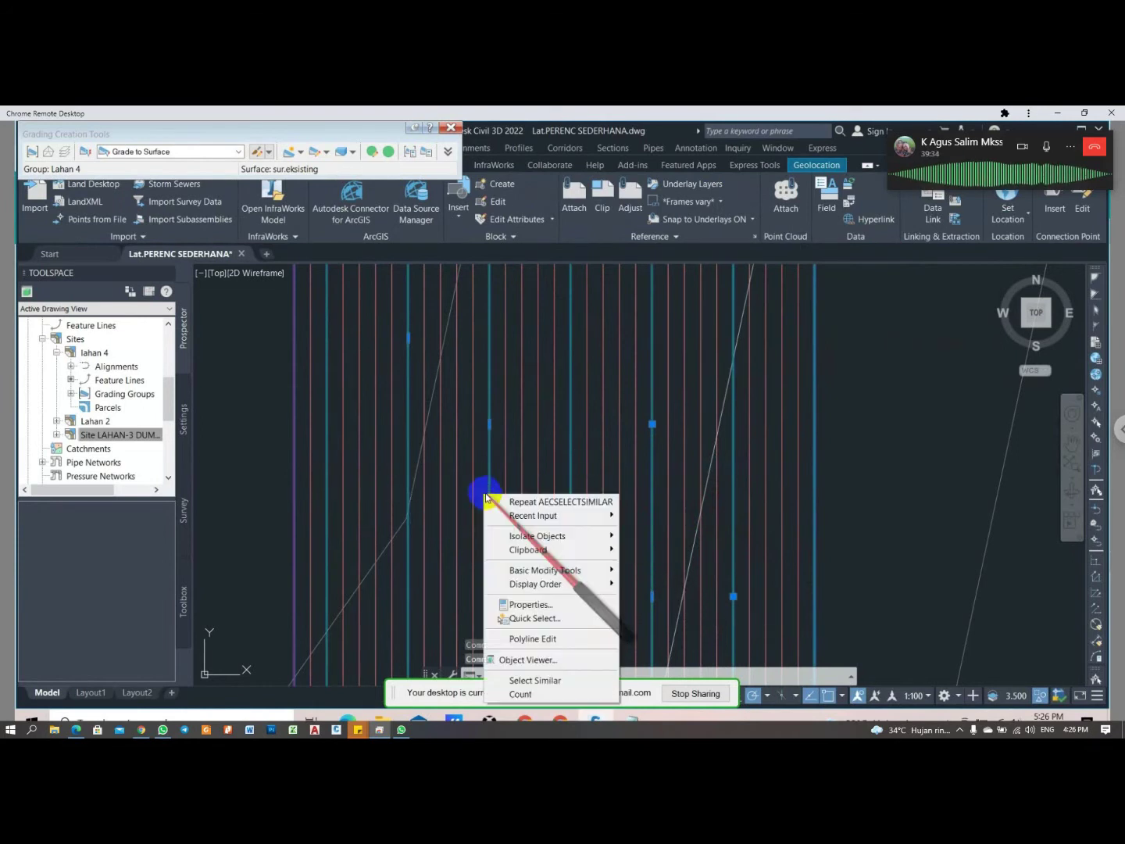
click(528, 660)
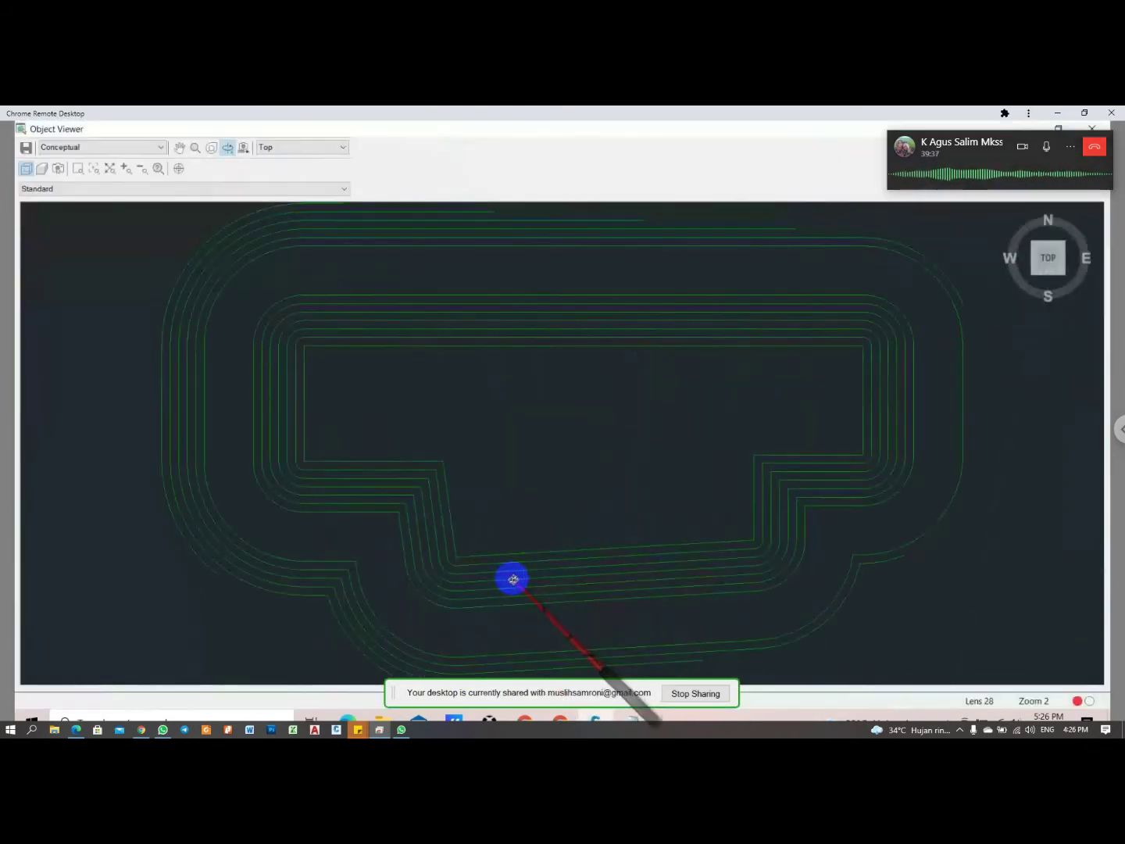
drag(557, 457, 552, 540)
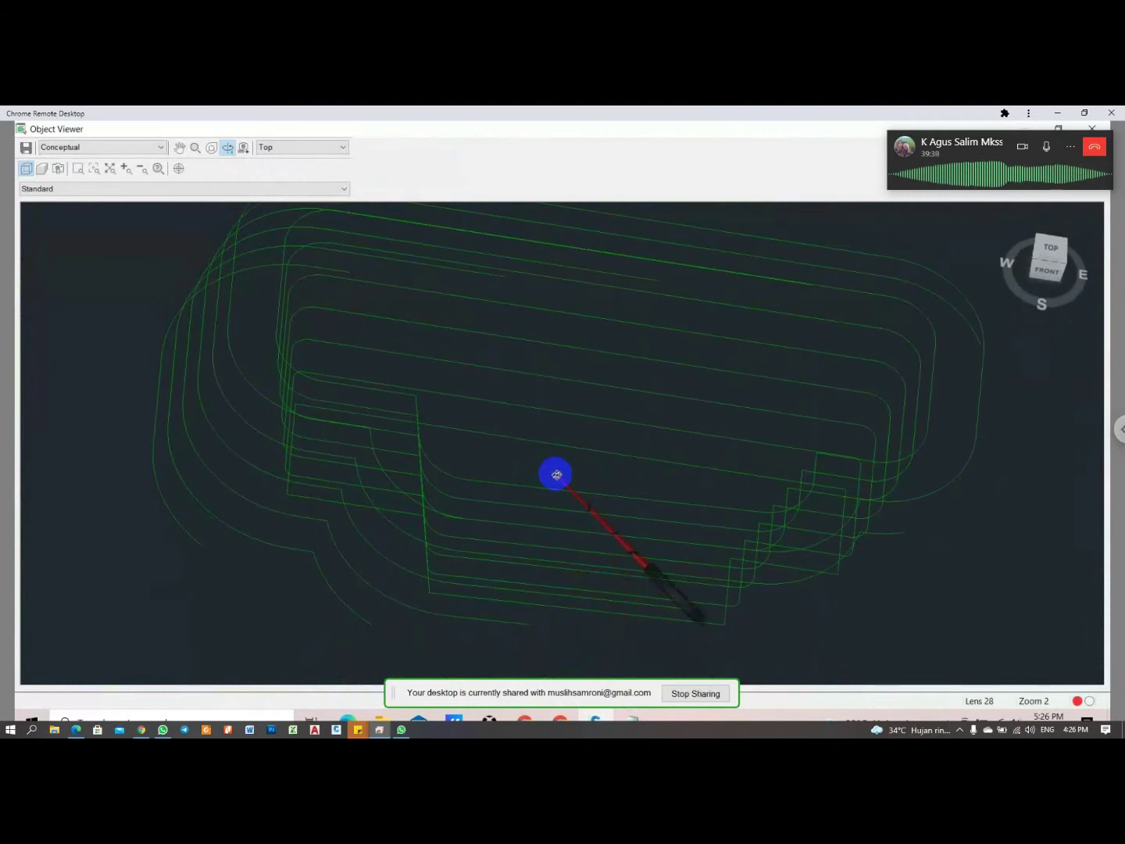
mouse_move(608, 504)
mouse_down()
mouse_move(487, 502)
mouse_move(630, 487)
mouse_move(525, 507)
mouse_move(506, 477)
mouse_move(565, 515)
mouse_move(590, 596)
mouse_move(623, 537)
mouse_up()
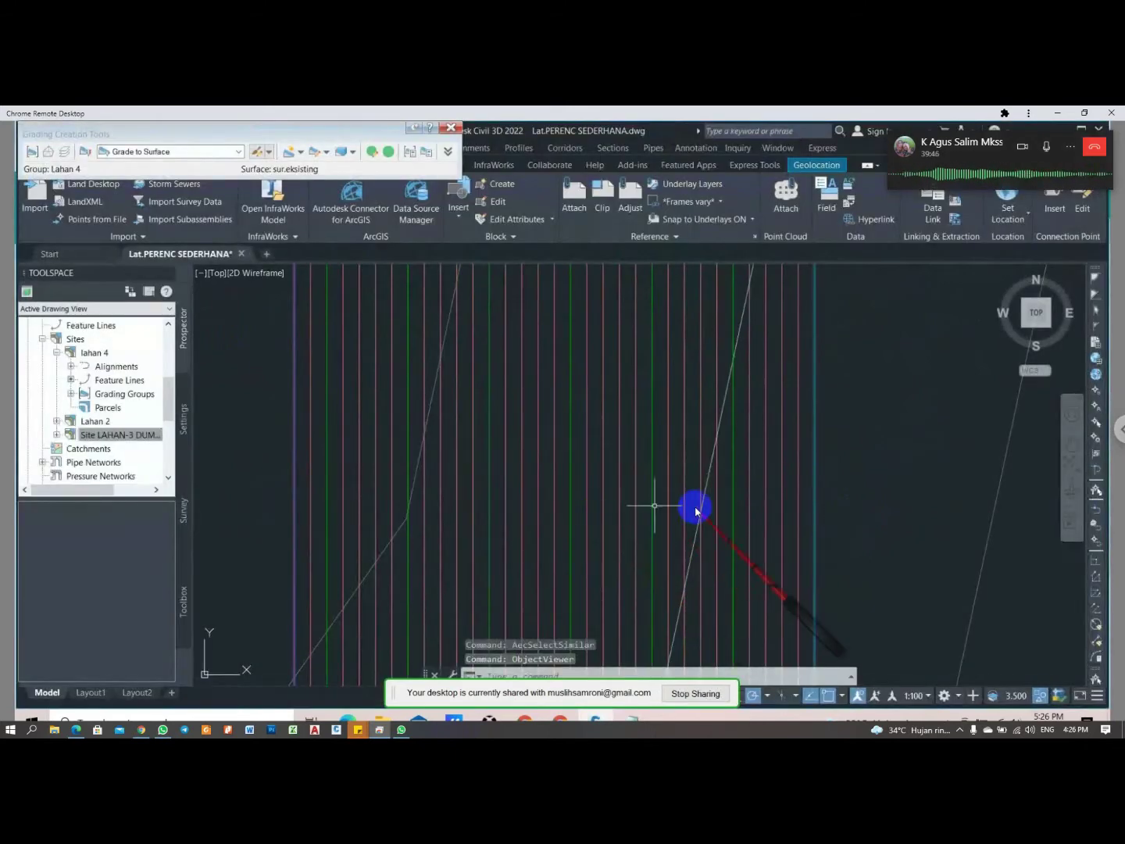
key(Escape)
- Close the Grading Creation Tools and display the Properties palette with the PROPERTIES command (CH)
scroll(594, 512, down, 3)
scroll(594, 512, up, 5)
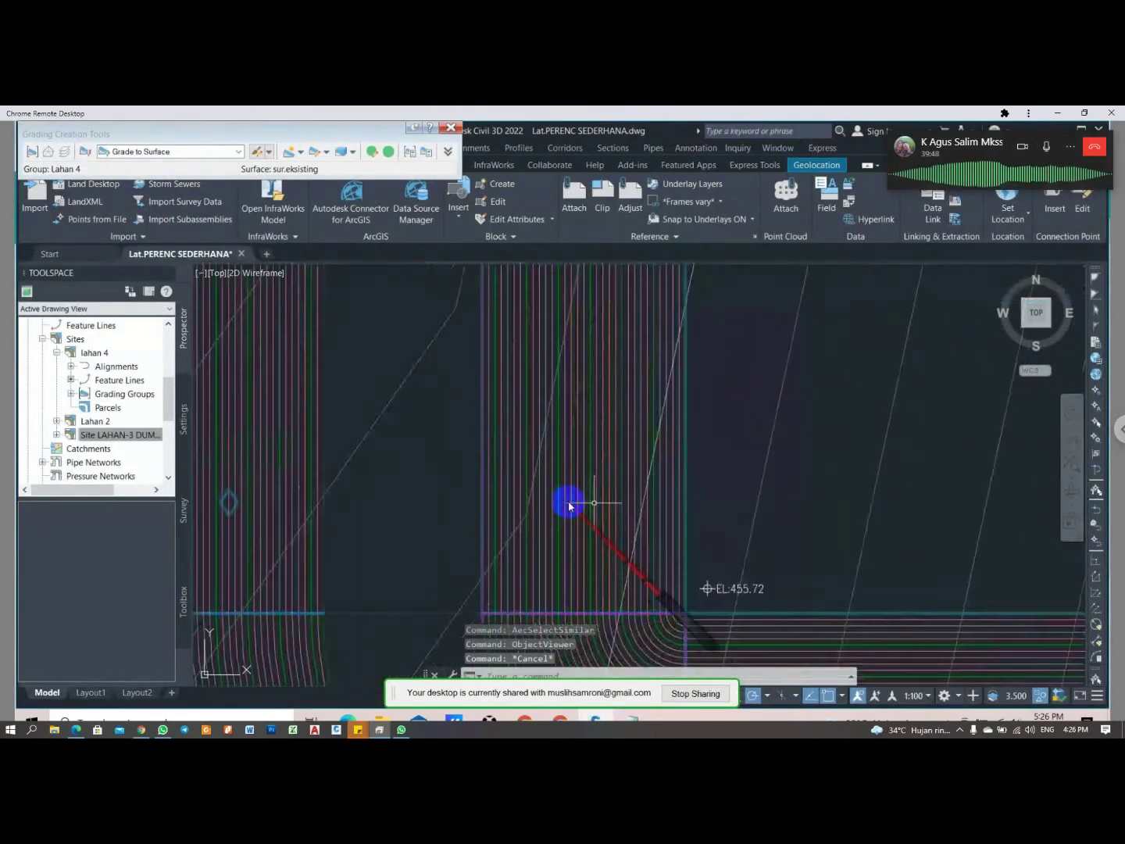
click(589, 497)
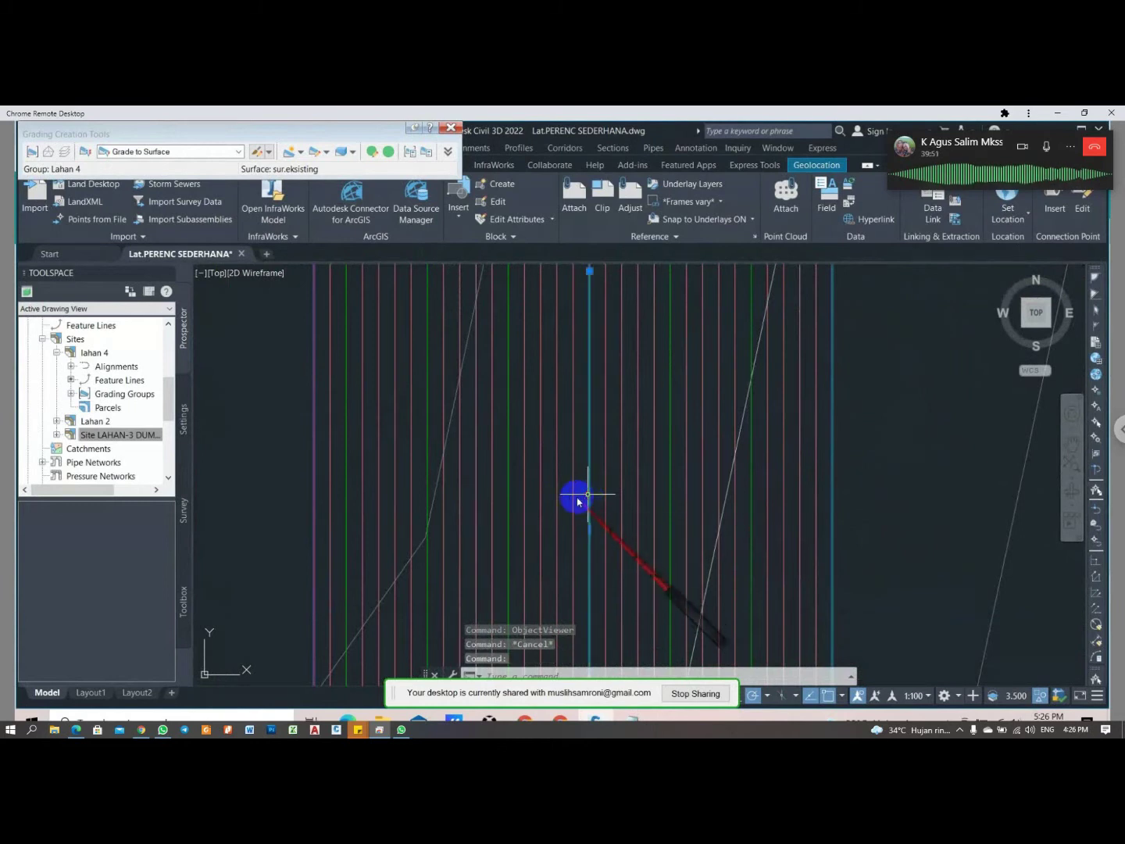
click(450, 127)
text(ch)
key(Return)
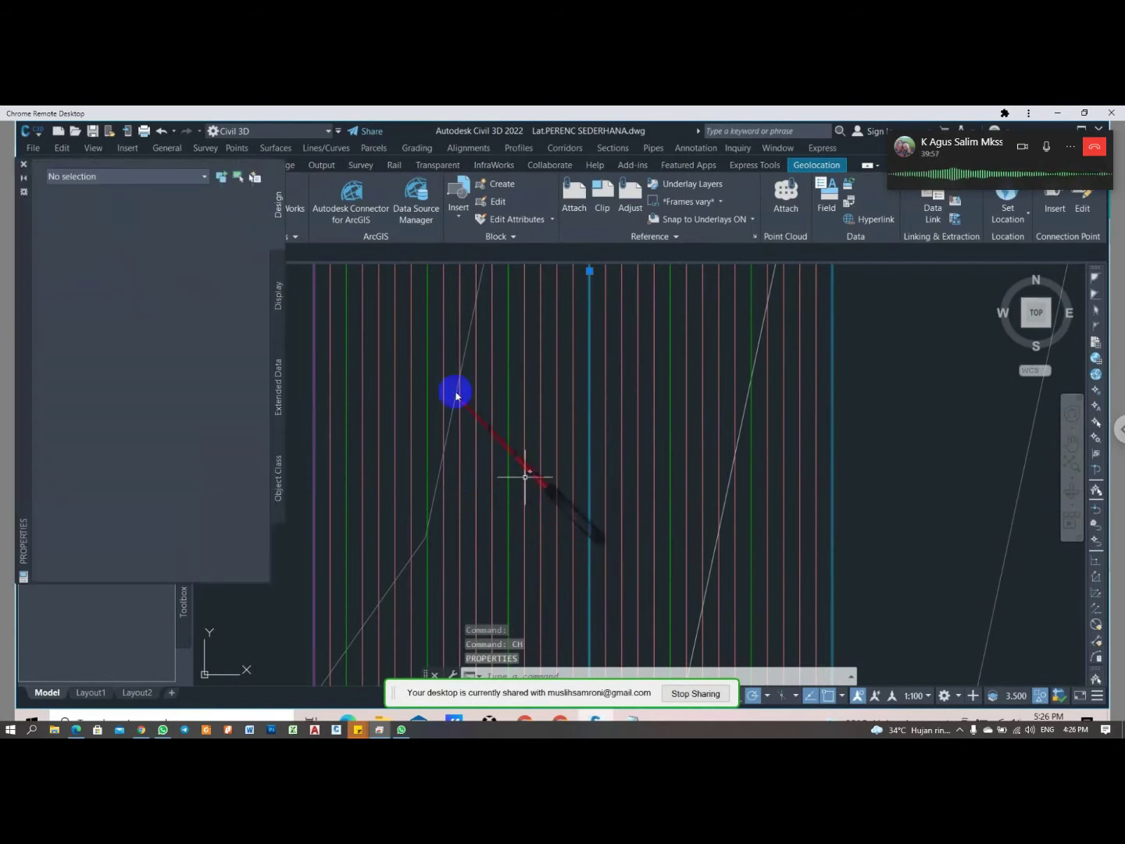
key(Escape)
key(Escape)
- Move the extracted contour polyline at elevation 465 to layer C-TOPO-USER and deselect it
click(588, 439)
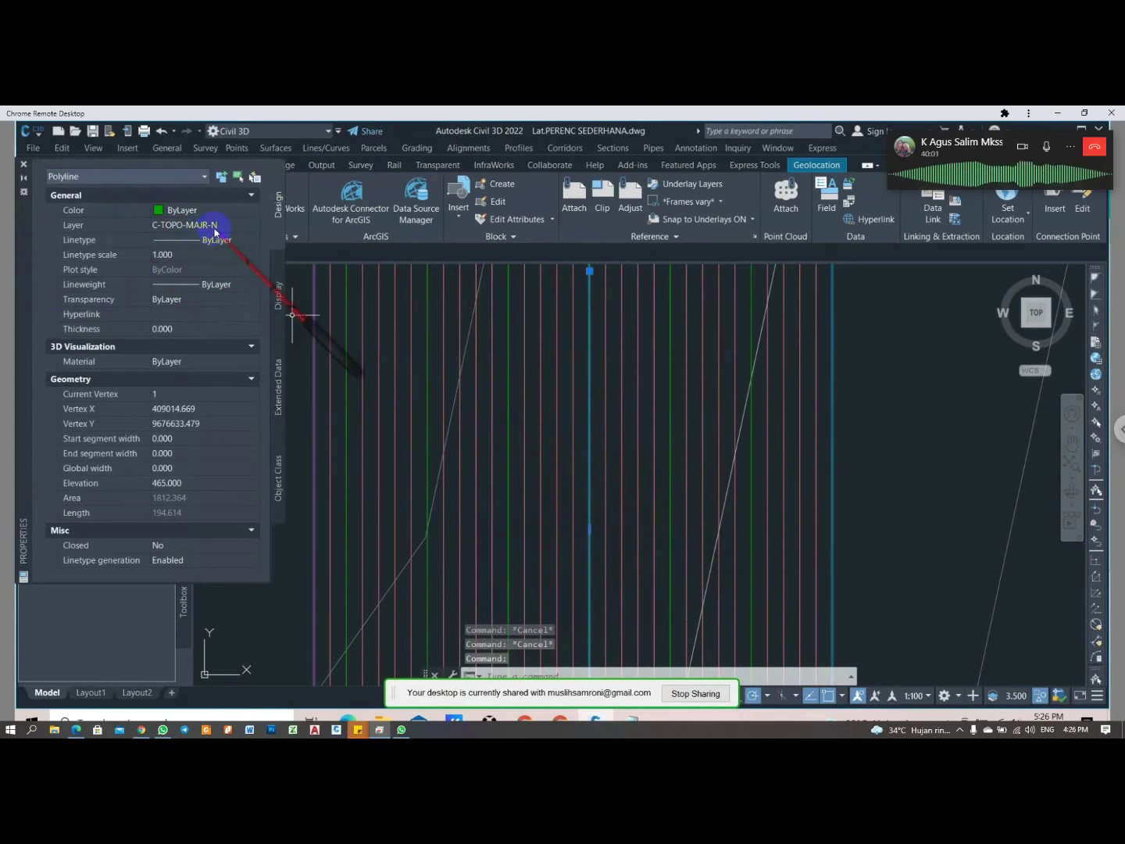
click(223, 226)
click(254, 226)
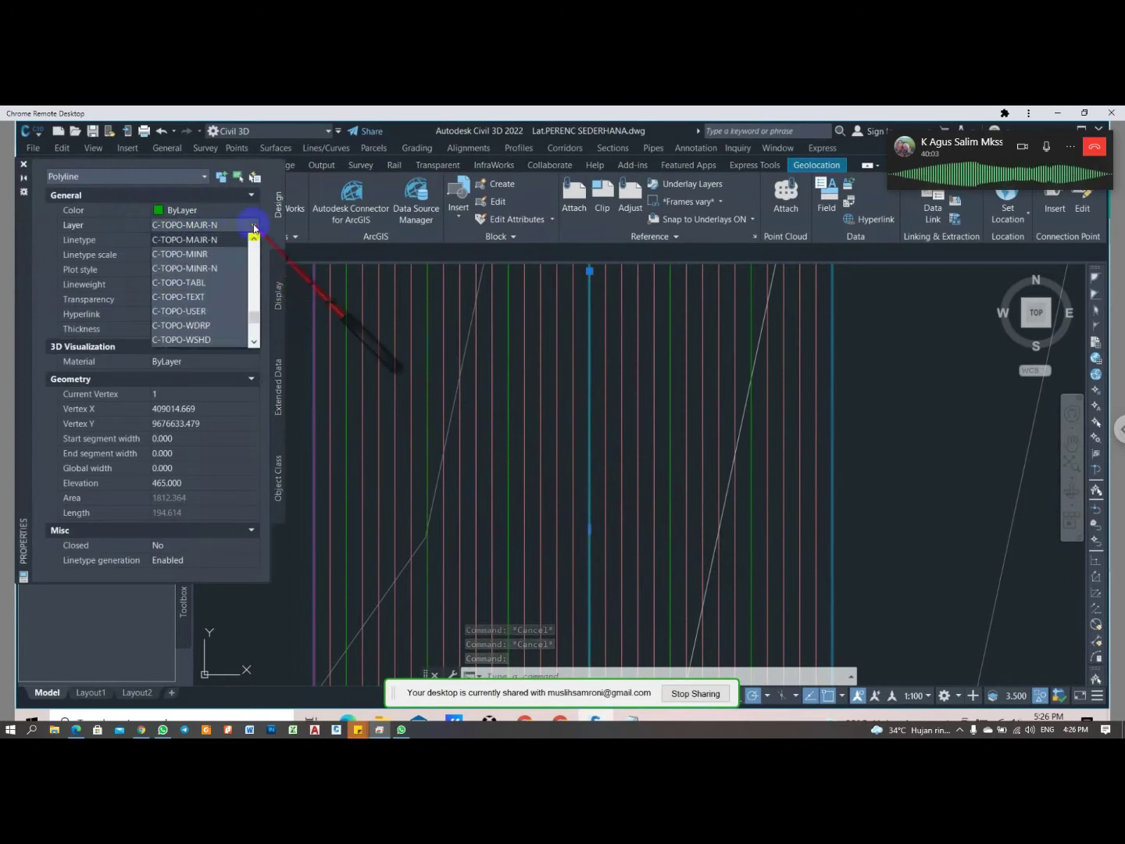
click(202, 313)
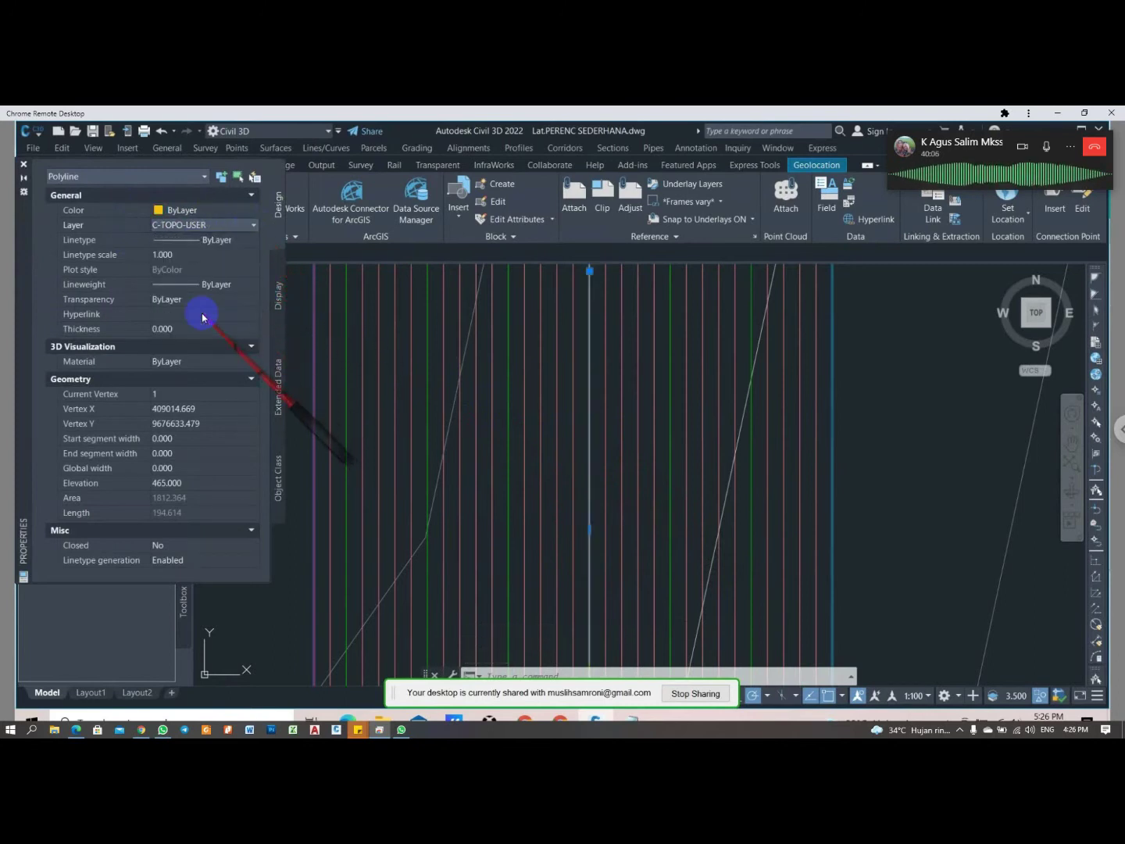
click(228, 211)
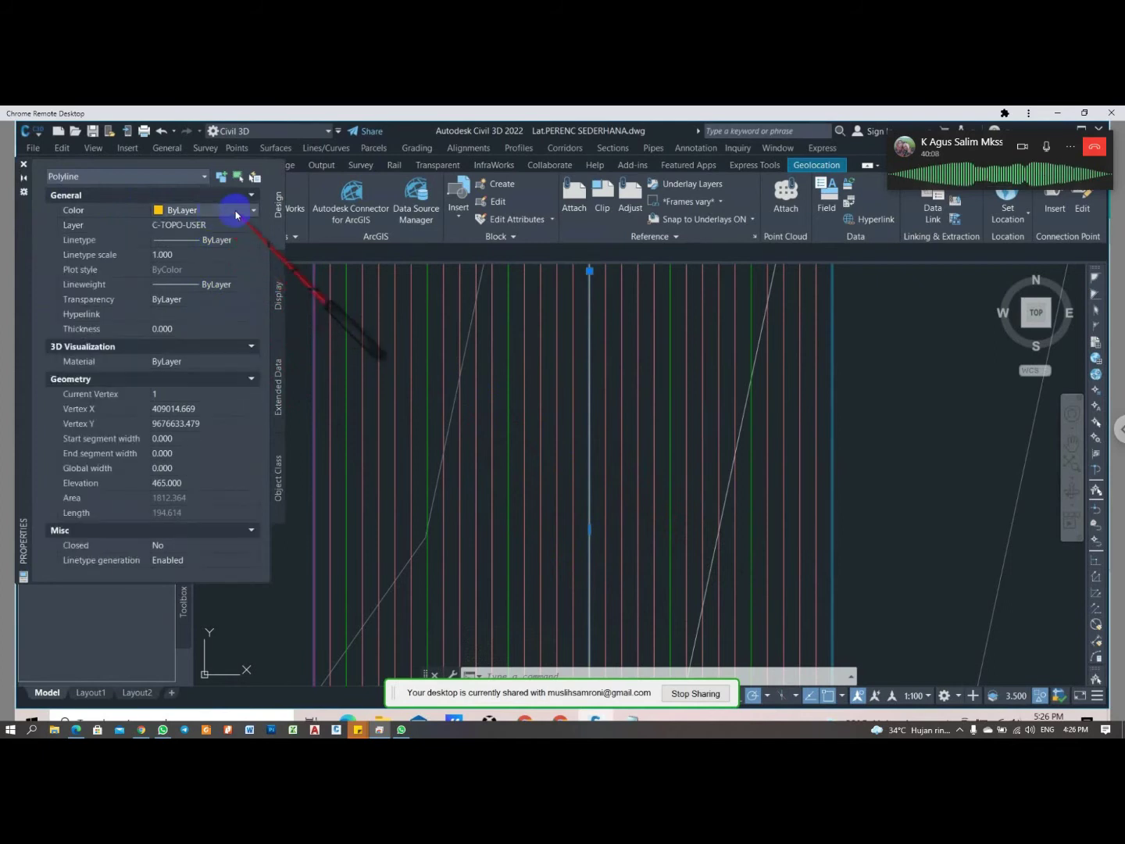
key(Escape)
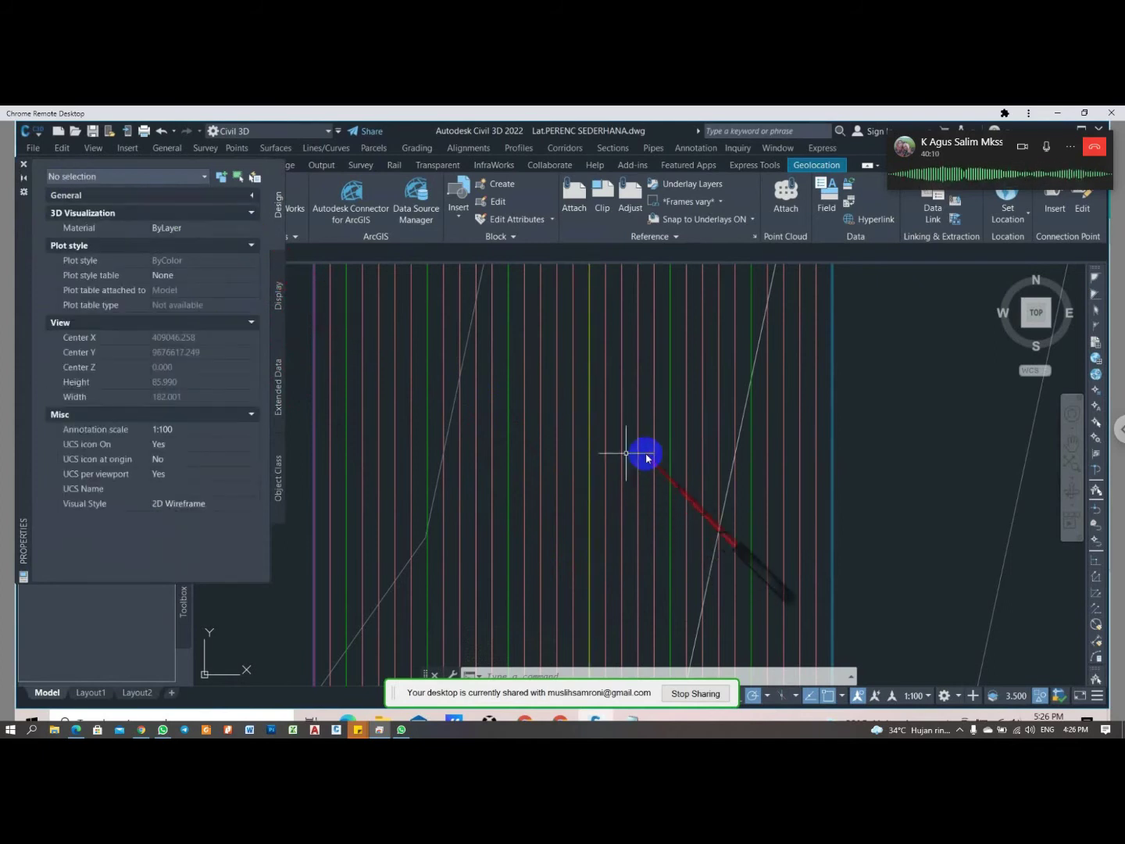
- Check the remaining major contour polylines on layer C-TOPO-MAJR-N with Select Similar, then clear the selection
click(669, 467)
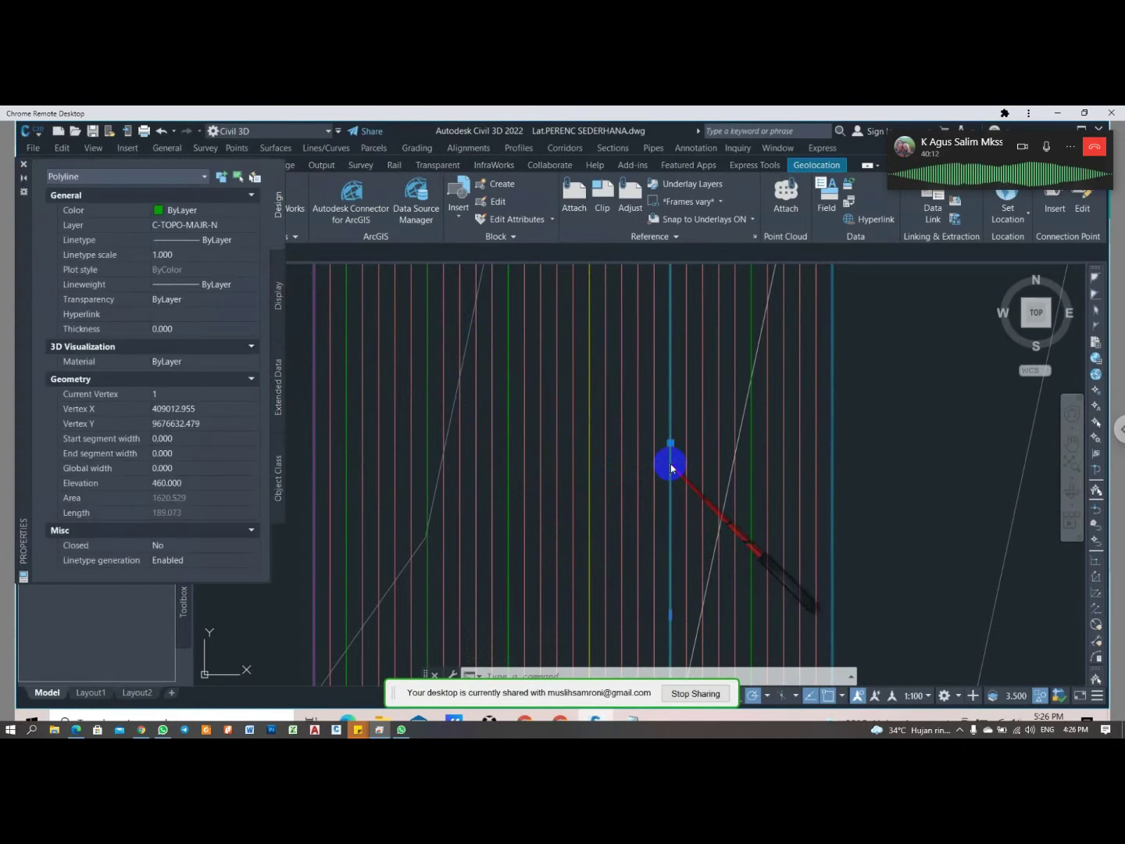
right_click(670, 465)
click(705, 442)
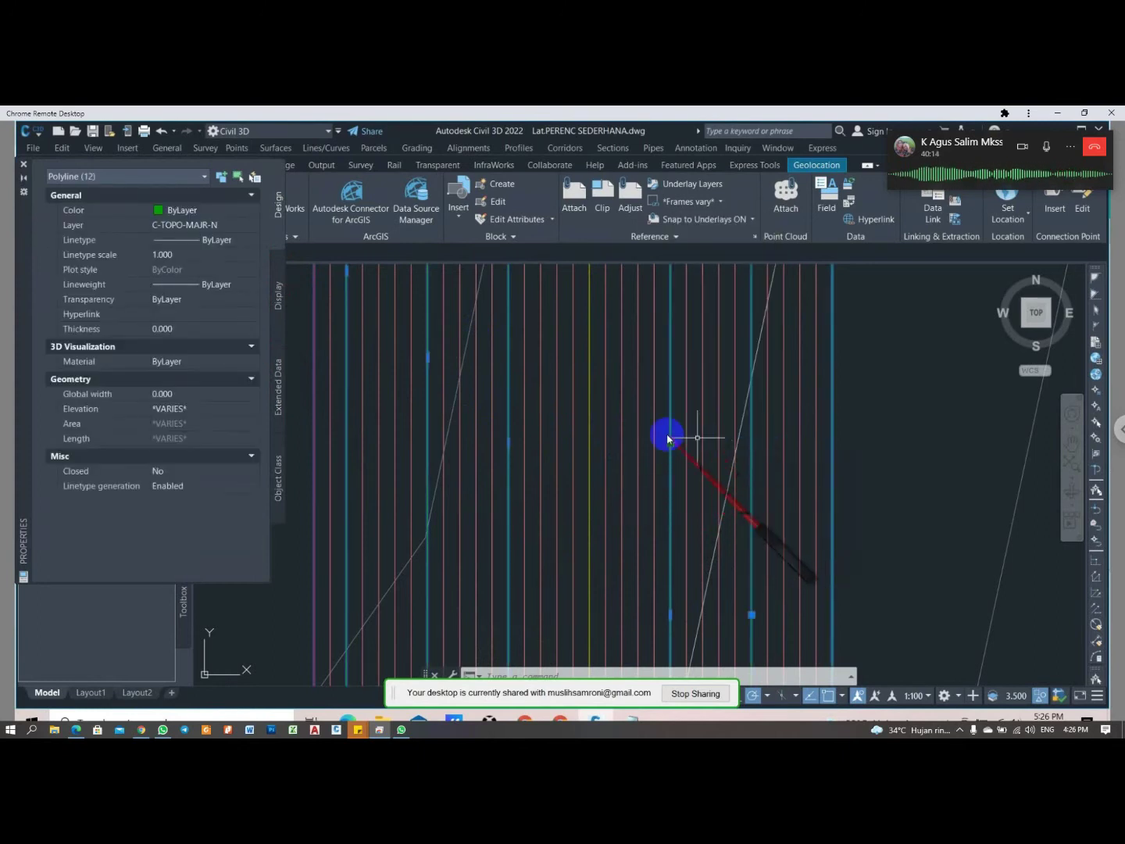
key(Escape)
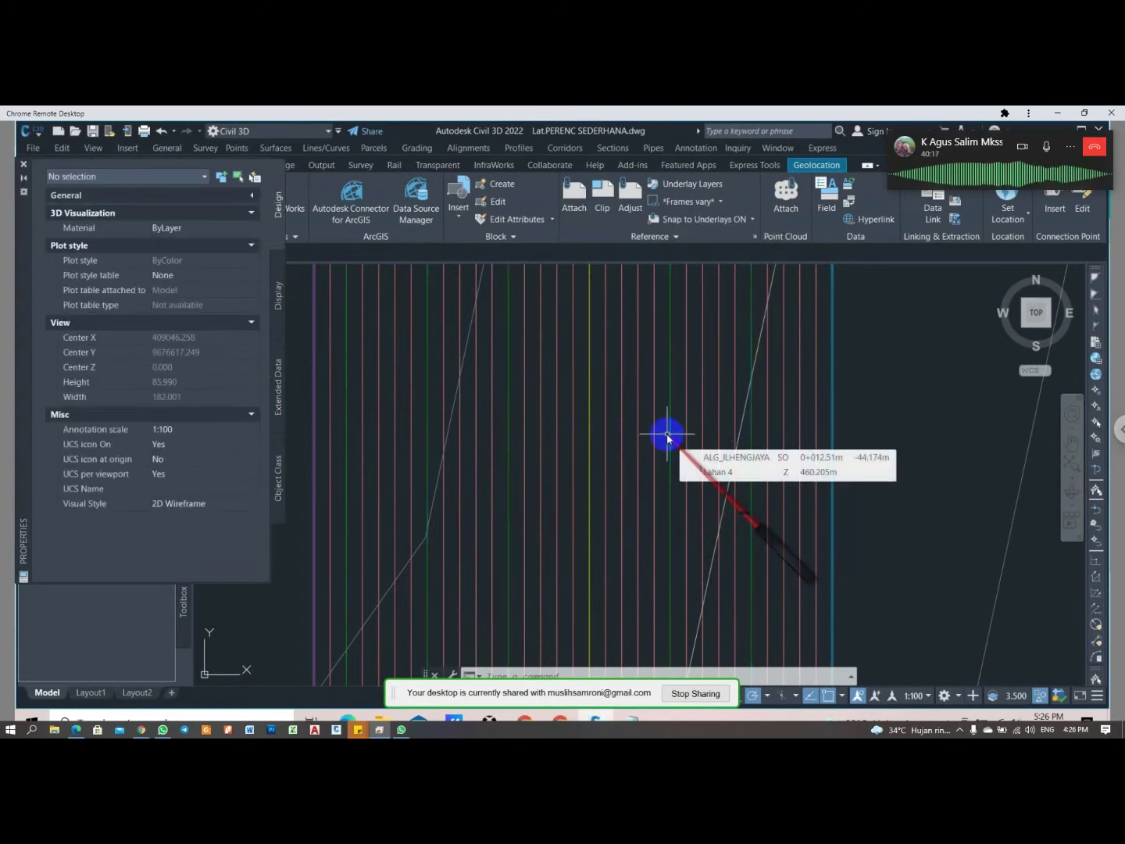
- Select the elevation 465 contour, close the Properties palette, and create a TIN surface named ELEV 465-LAHAN-4
click(589, 435)
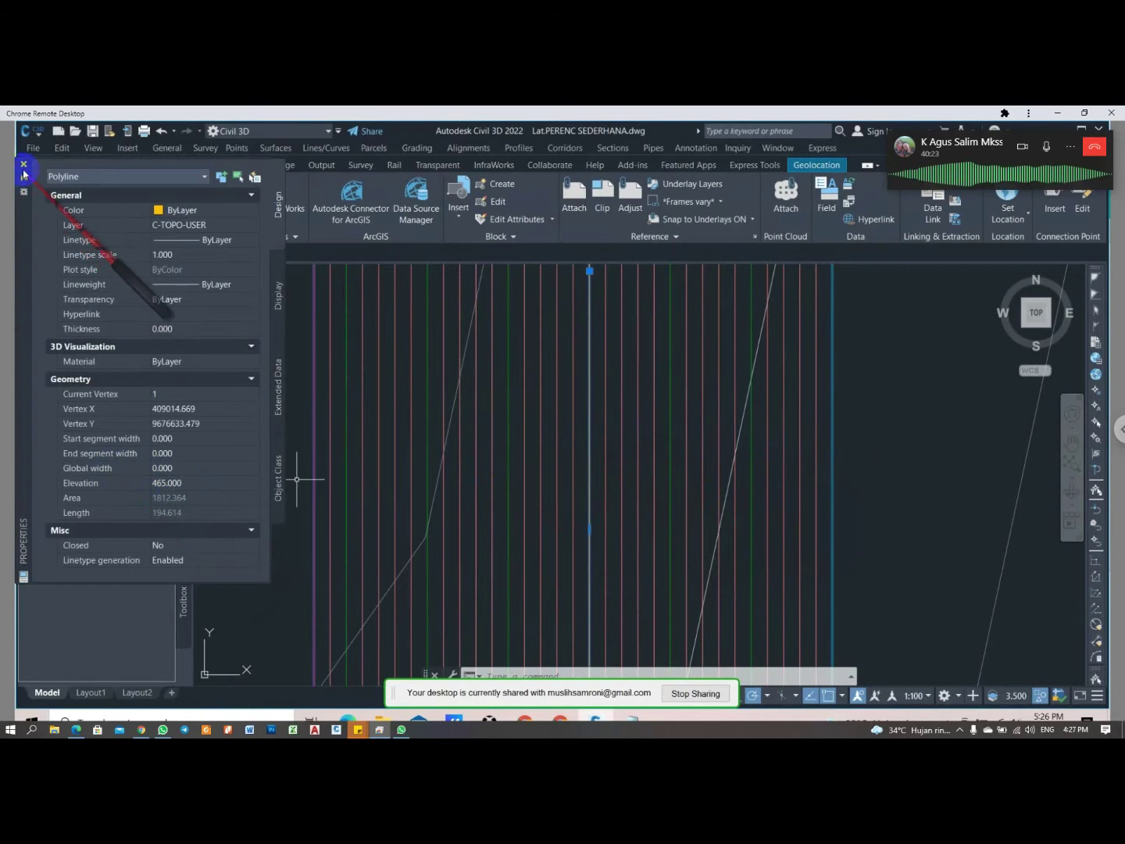
scroll(594, 482, up, 2)
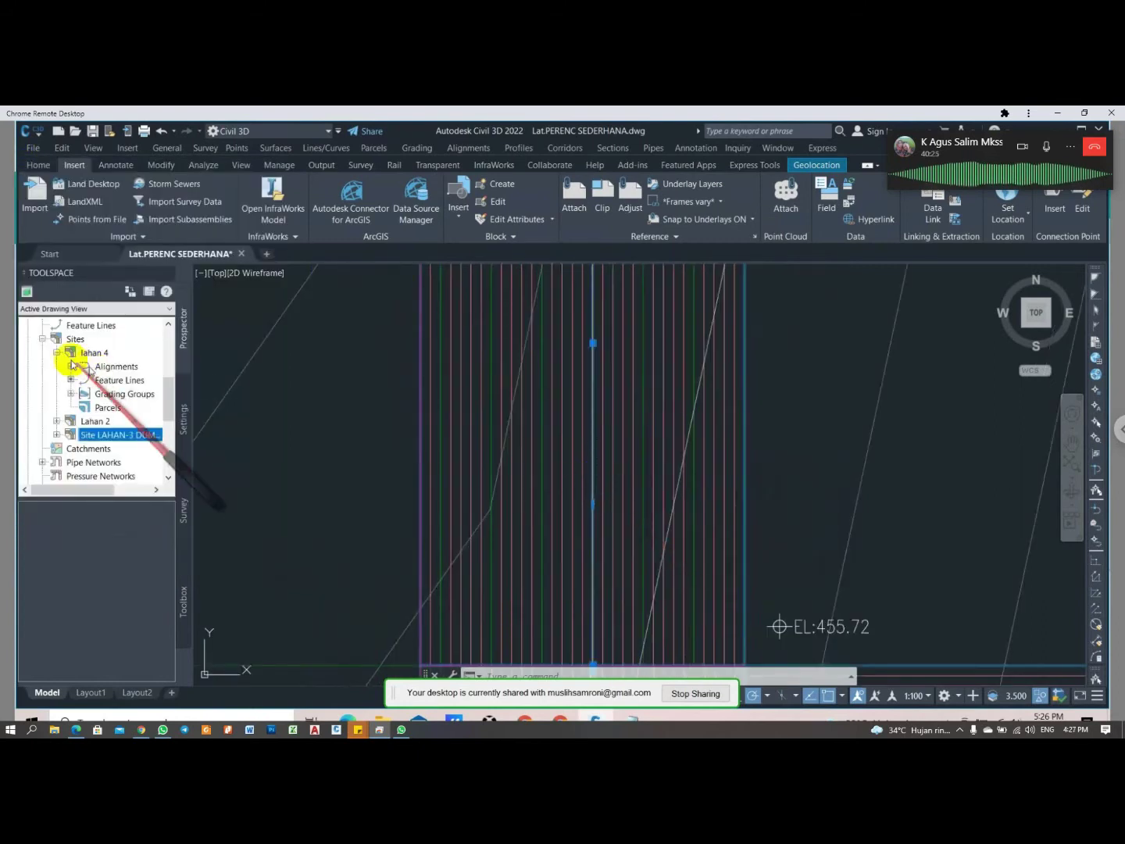
click(43, 338)
scroll(110, 379, up, 8)
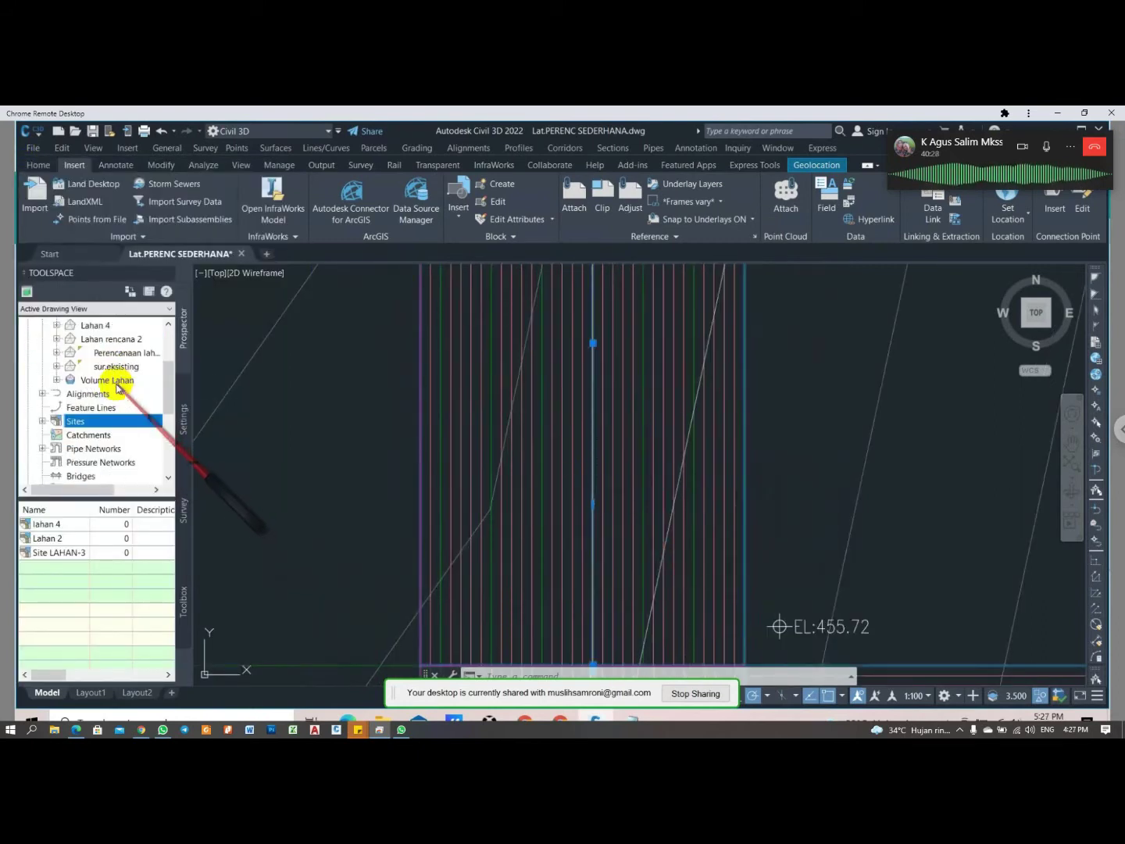
right_click(94, 367)
click(121, 378)
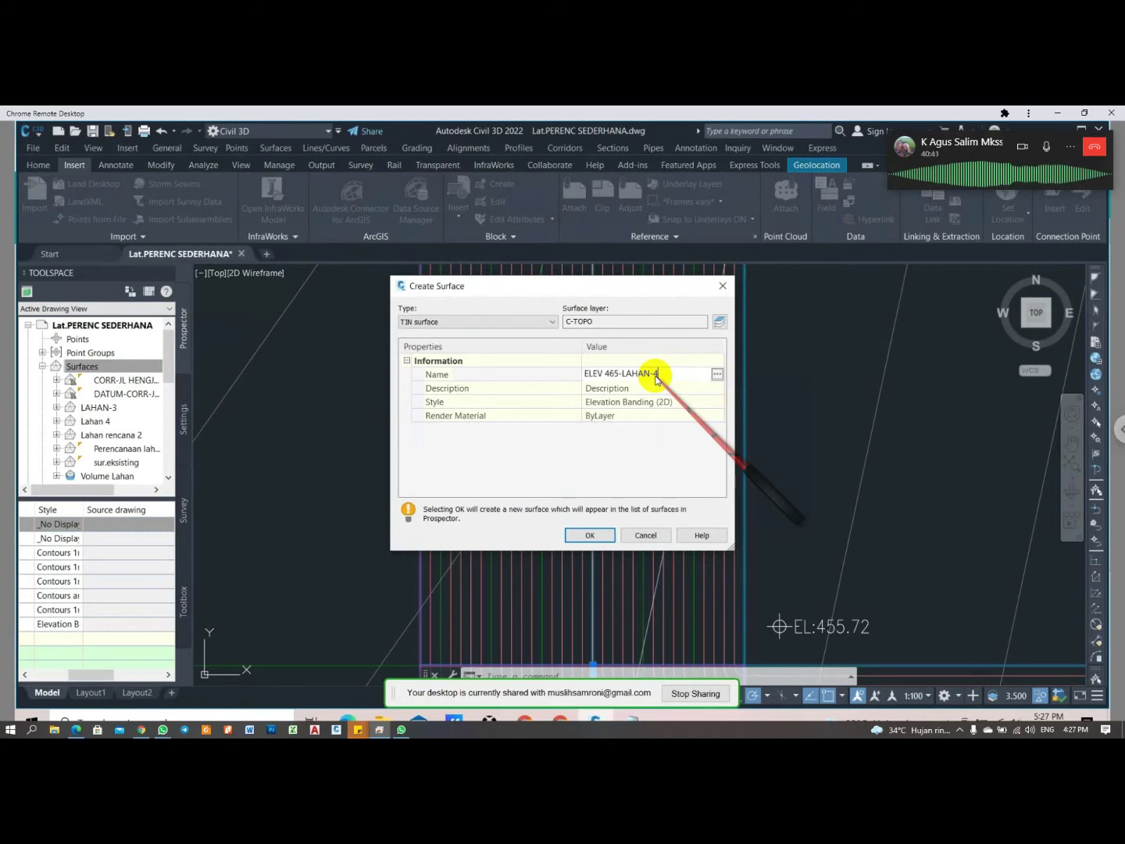
click(592, 534)
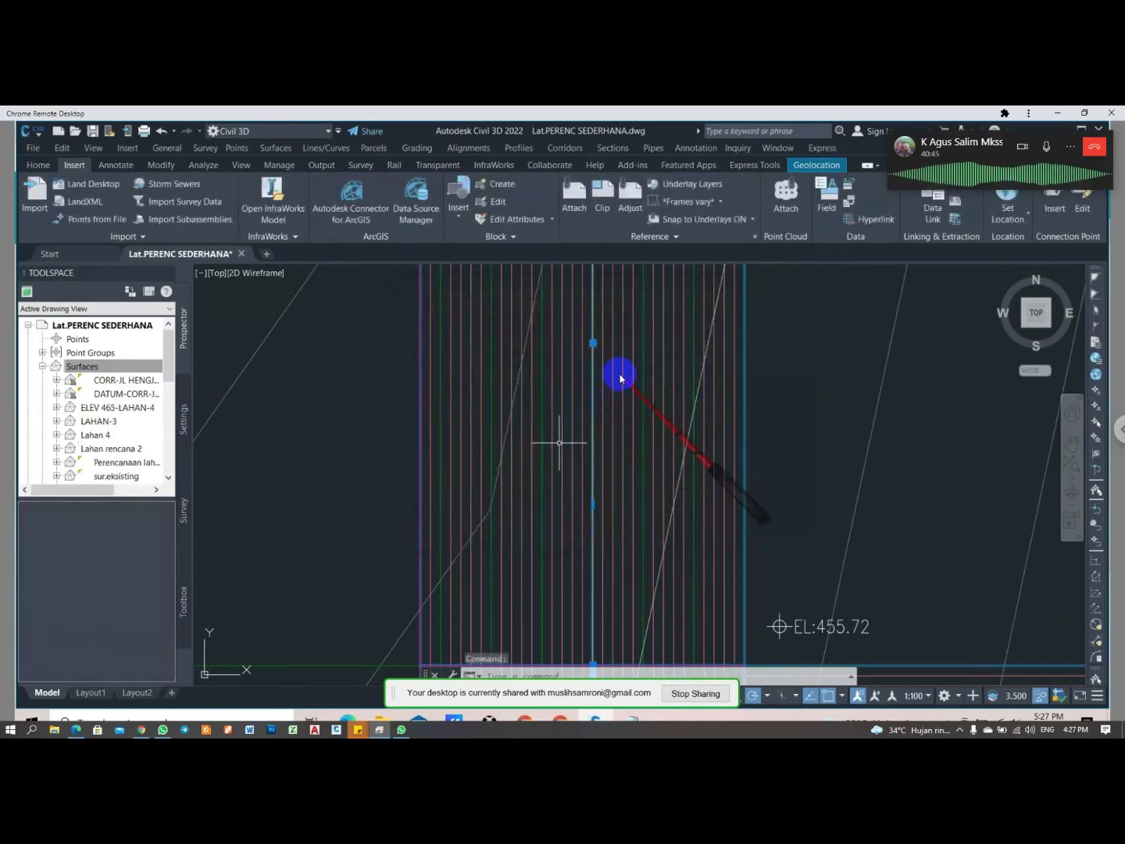
- Deselect the elevation 465 contour polyline and enlarge the Toolspace so the surface list and full surface names fit
scroll(621, 363, down, 5)
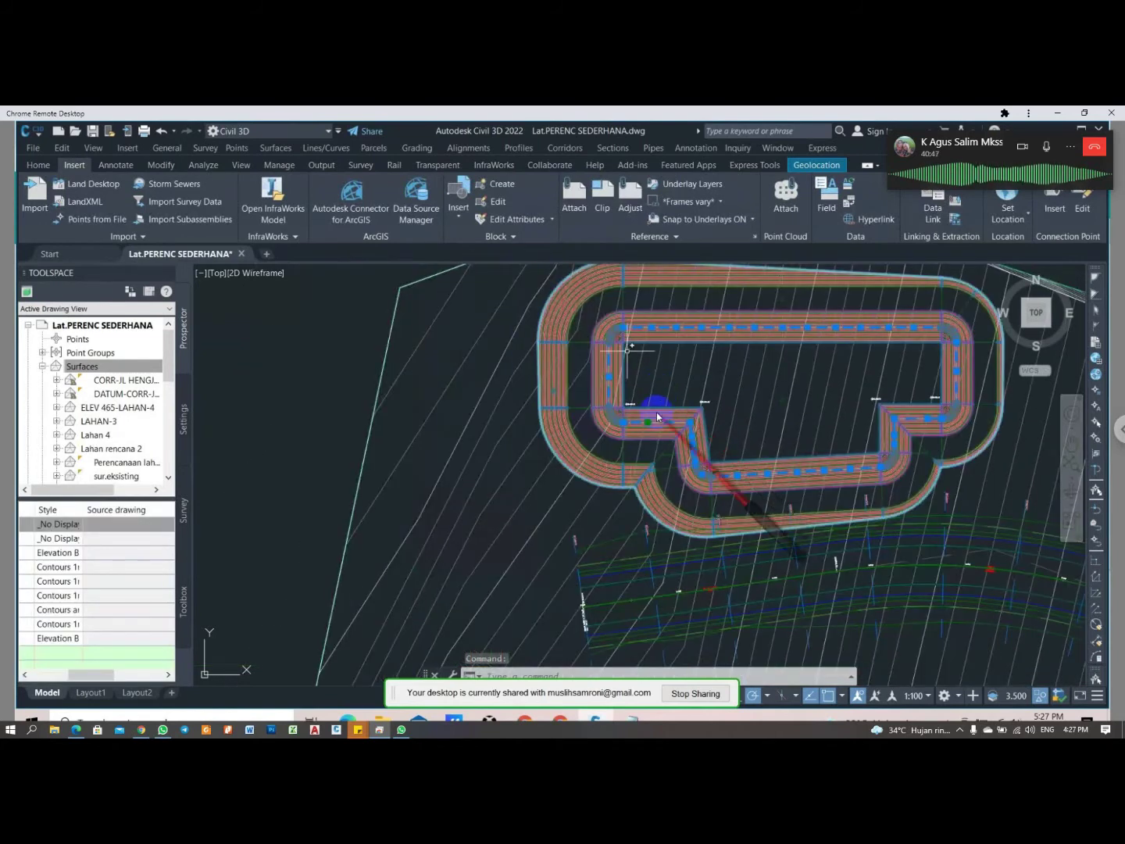
scroll(627, 353, down, 2)
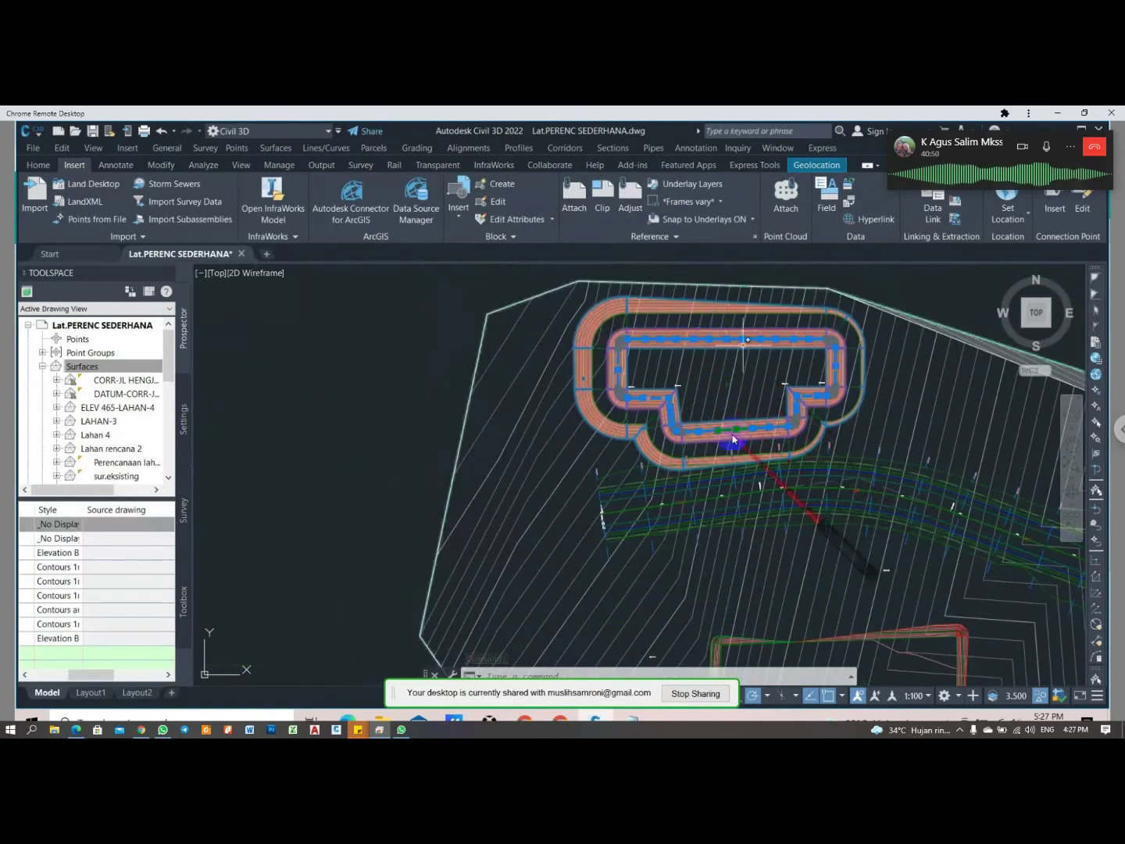
click(629, 373)
key(Escape)
key(Escape)
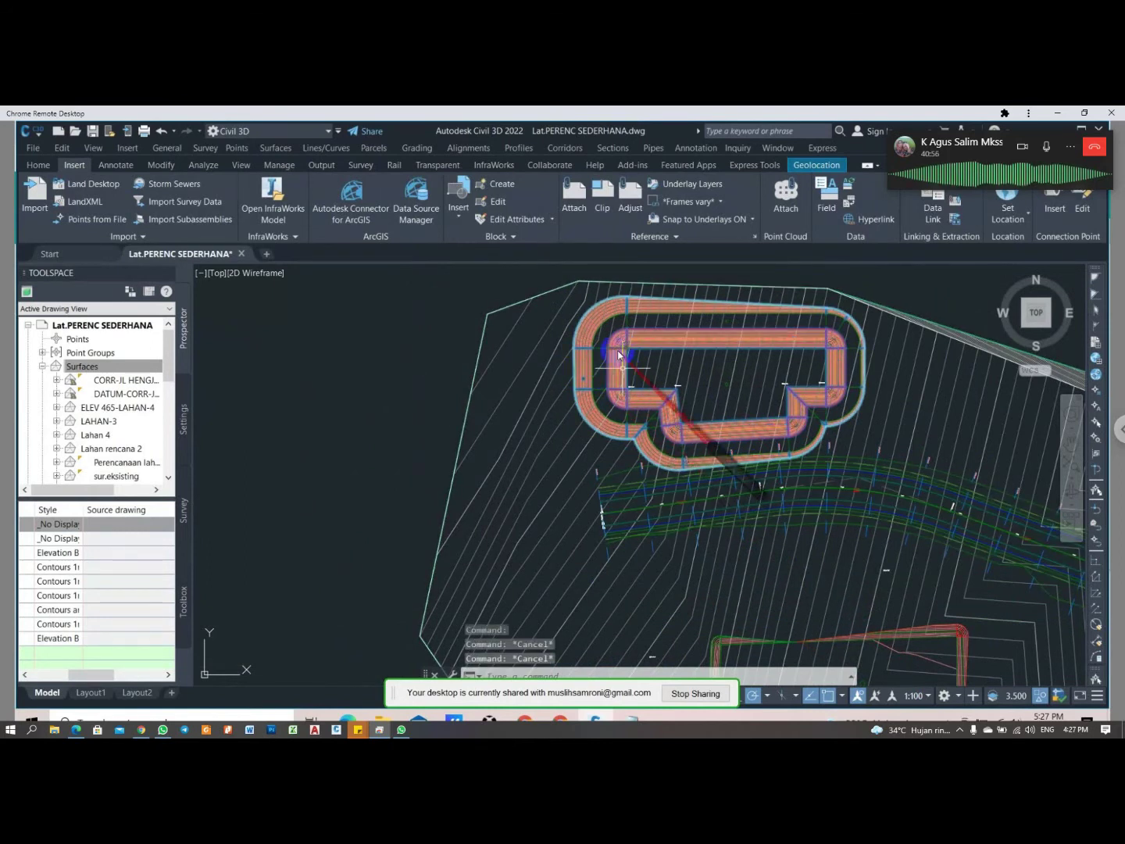
scroll(625, 351, up, 2)
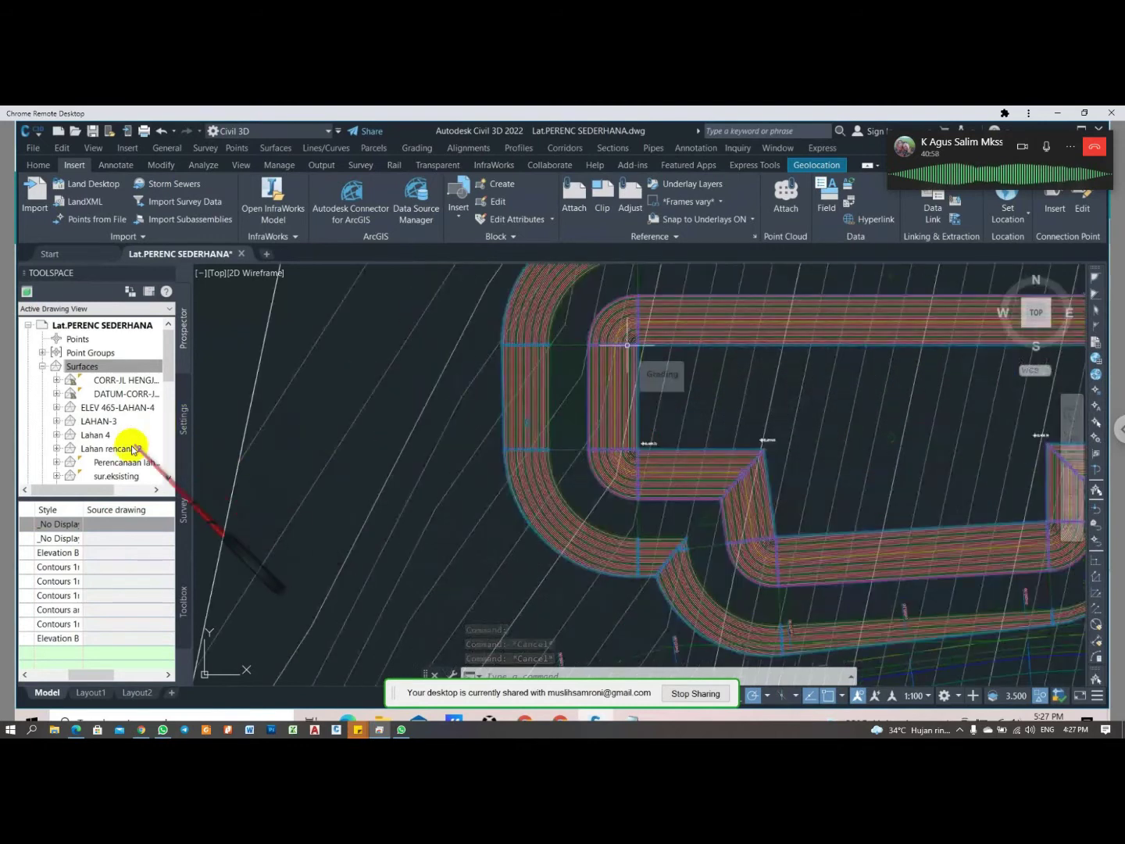
drag(162, 498, 156, 603)
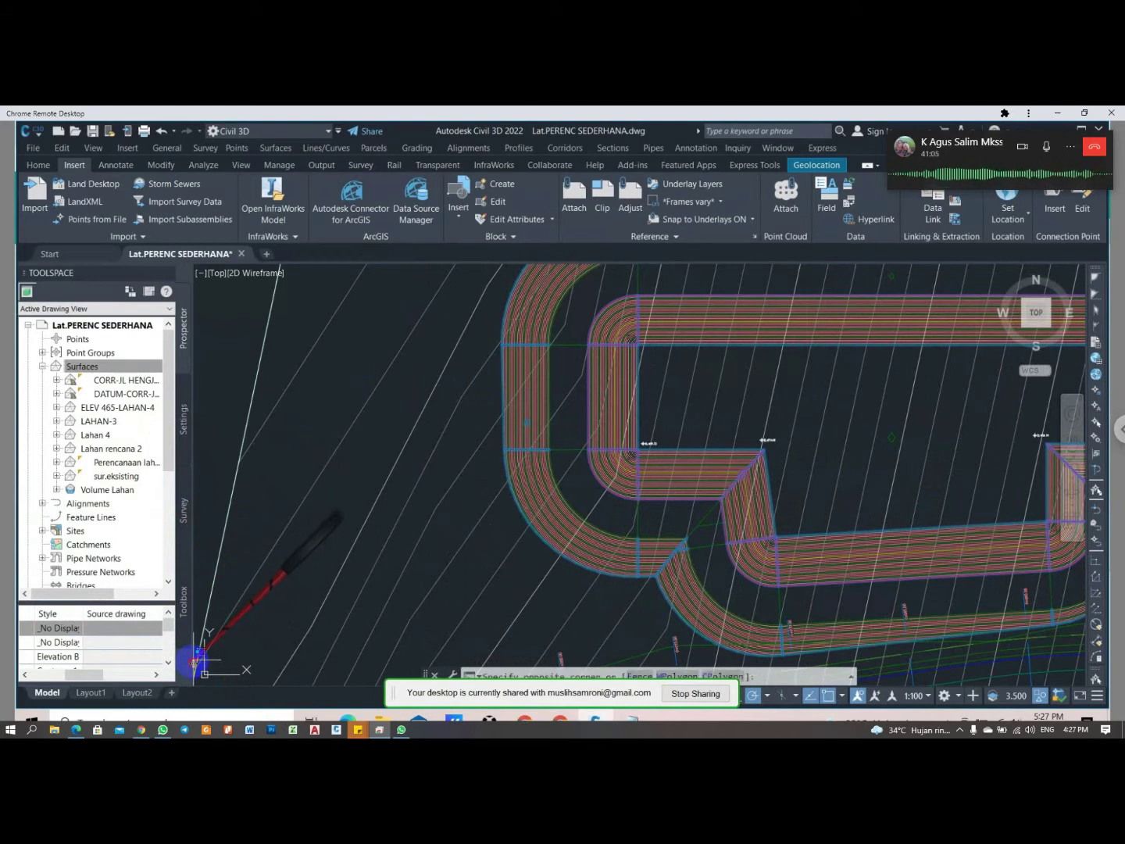
key(Escape)
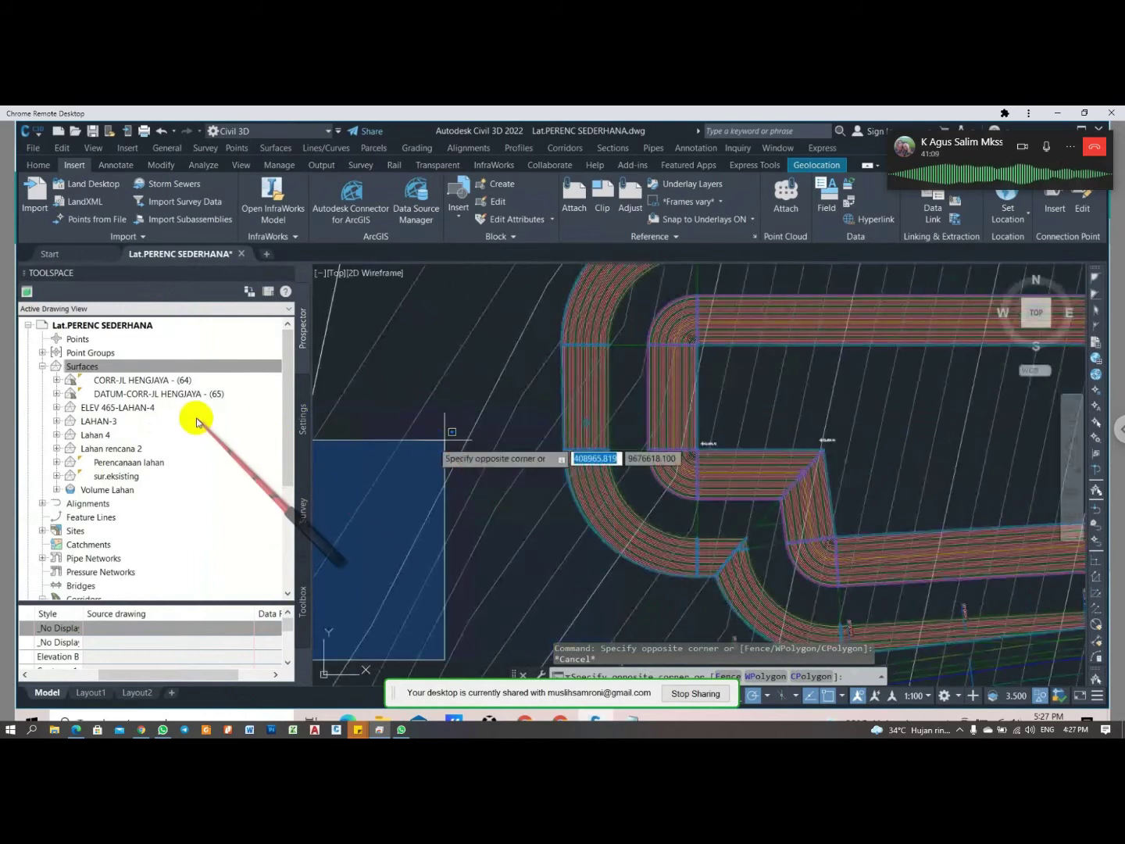
key(Escape)
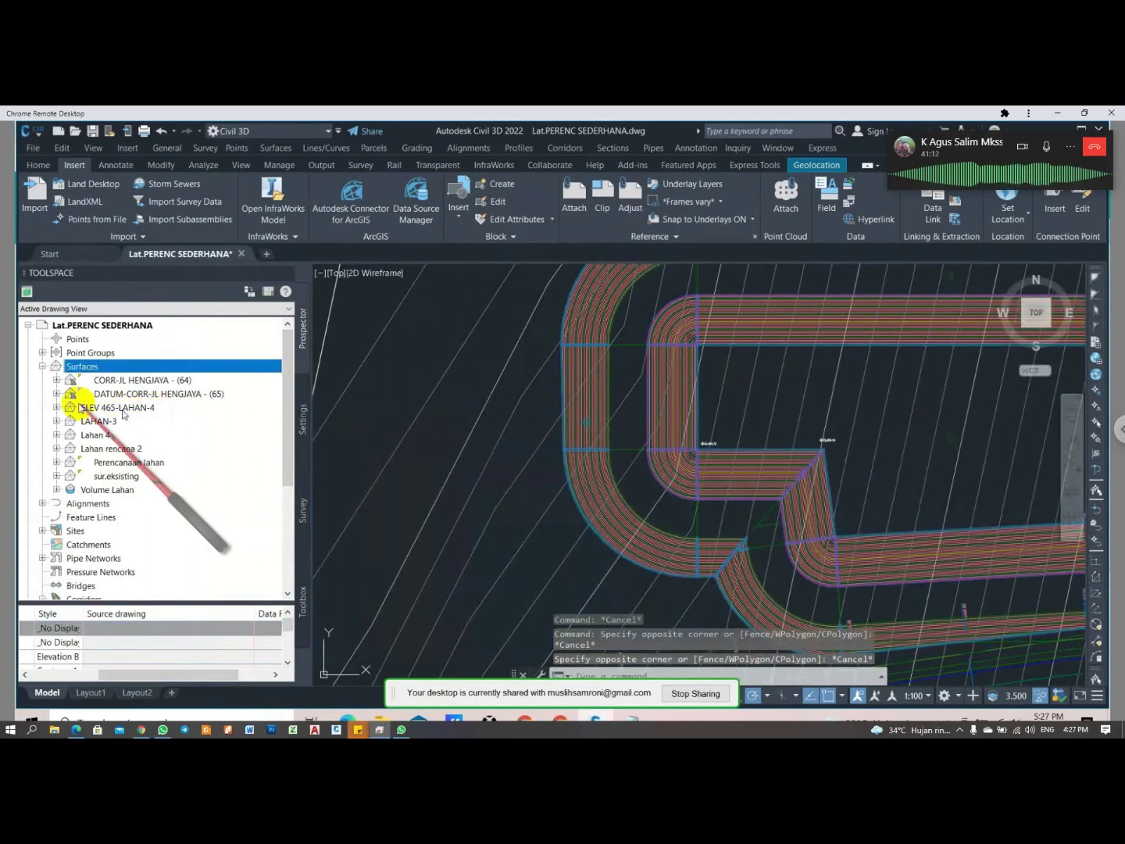
- Expand the definition of surface ELEV 465-LAHAN-4 and clear any selection in the drawing
click(69, 408)
click(56, 407)
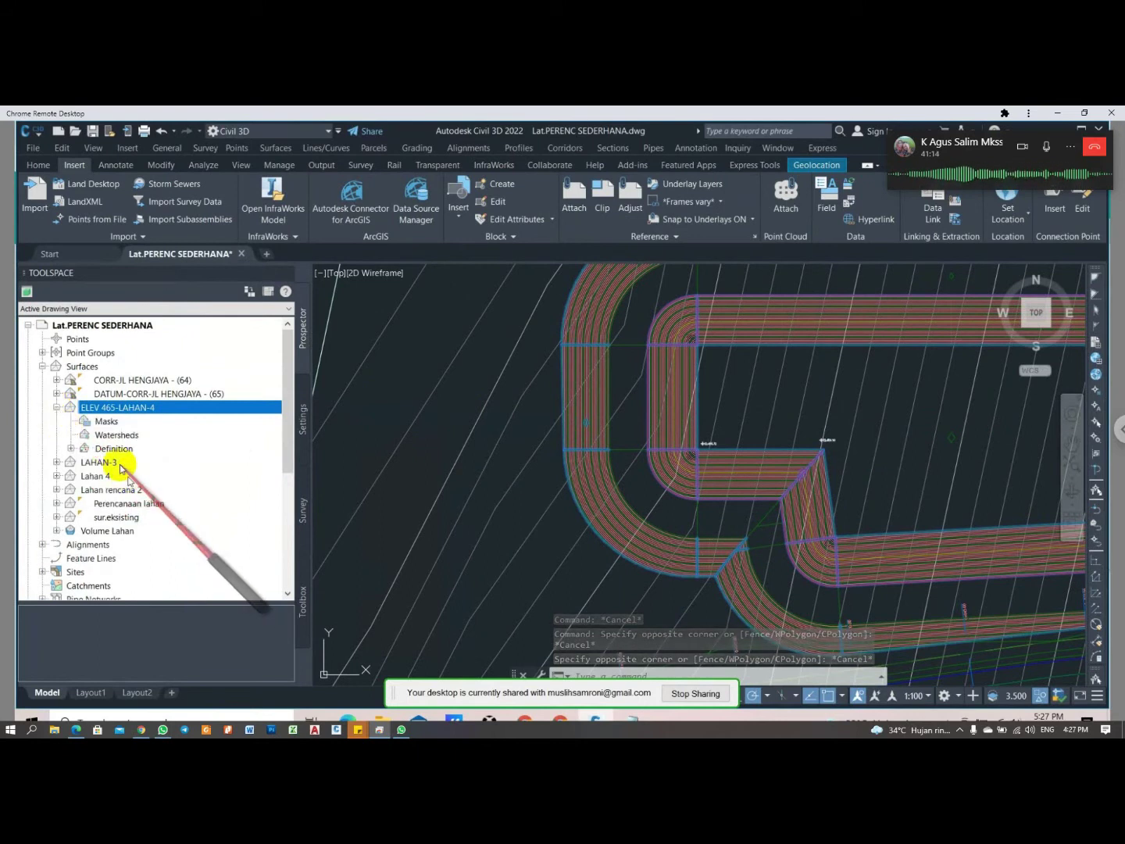
click(71, 449)
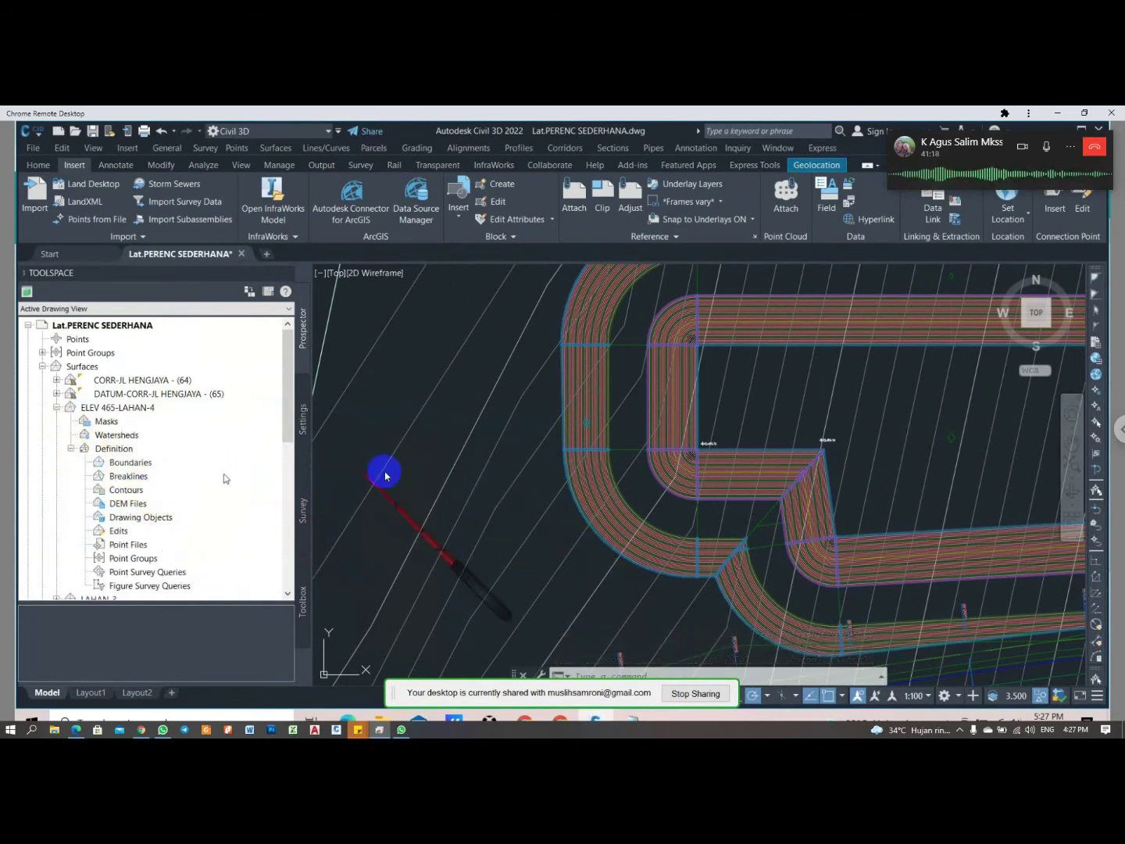
click(726, 453)
key(Escape)
key(Escape)
key(Escape)
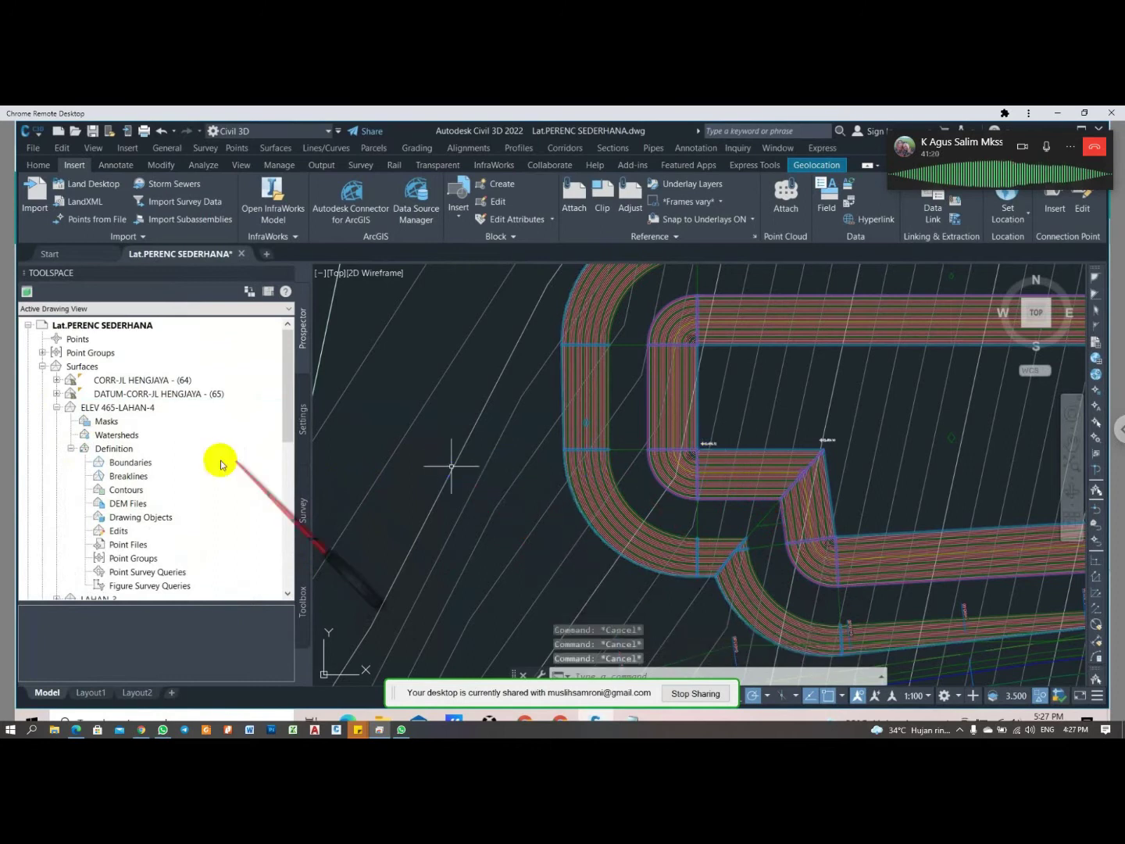
- Add the yellow elevation 465 contour polyline to surface ELEV 465-LAHAN-4 as a standard breakline
click(133, 475)
right_click(132, 475)
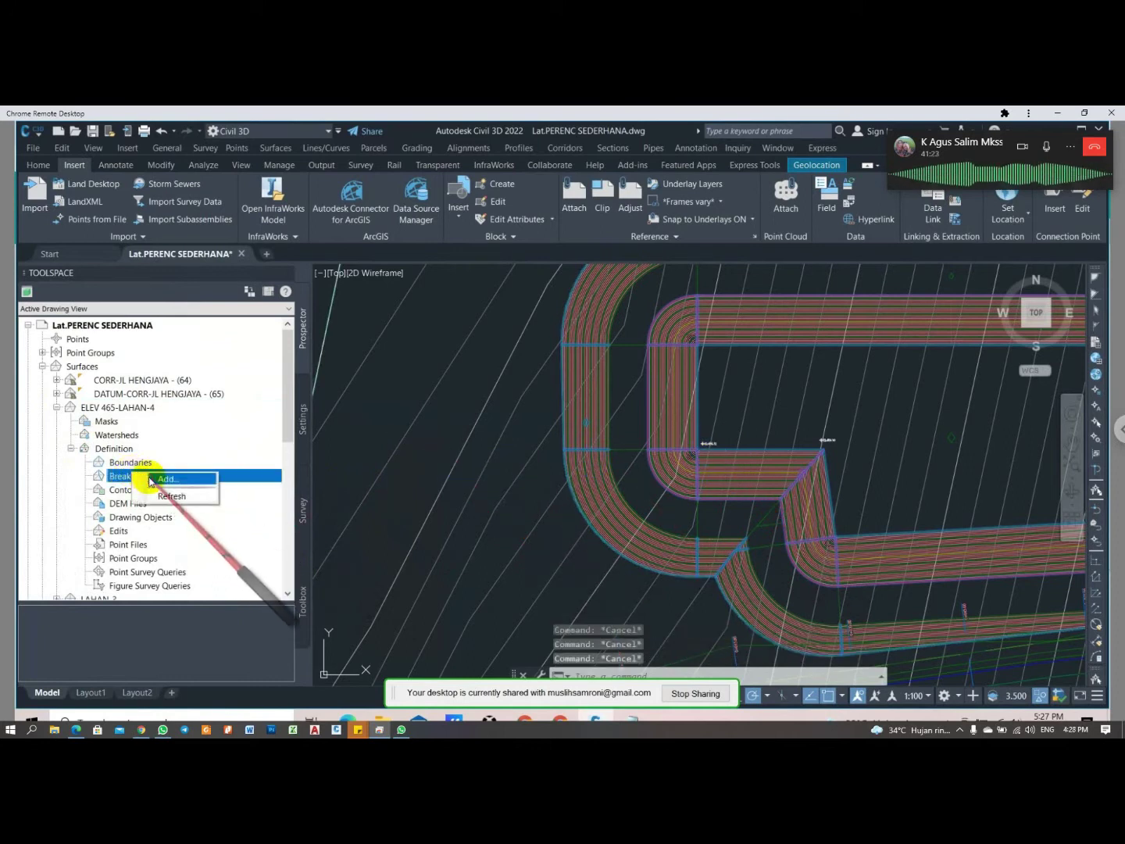
click(157, 484)
click(644, 570)
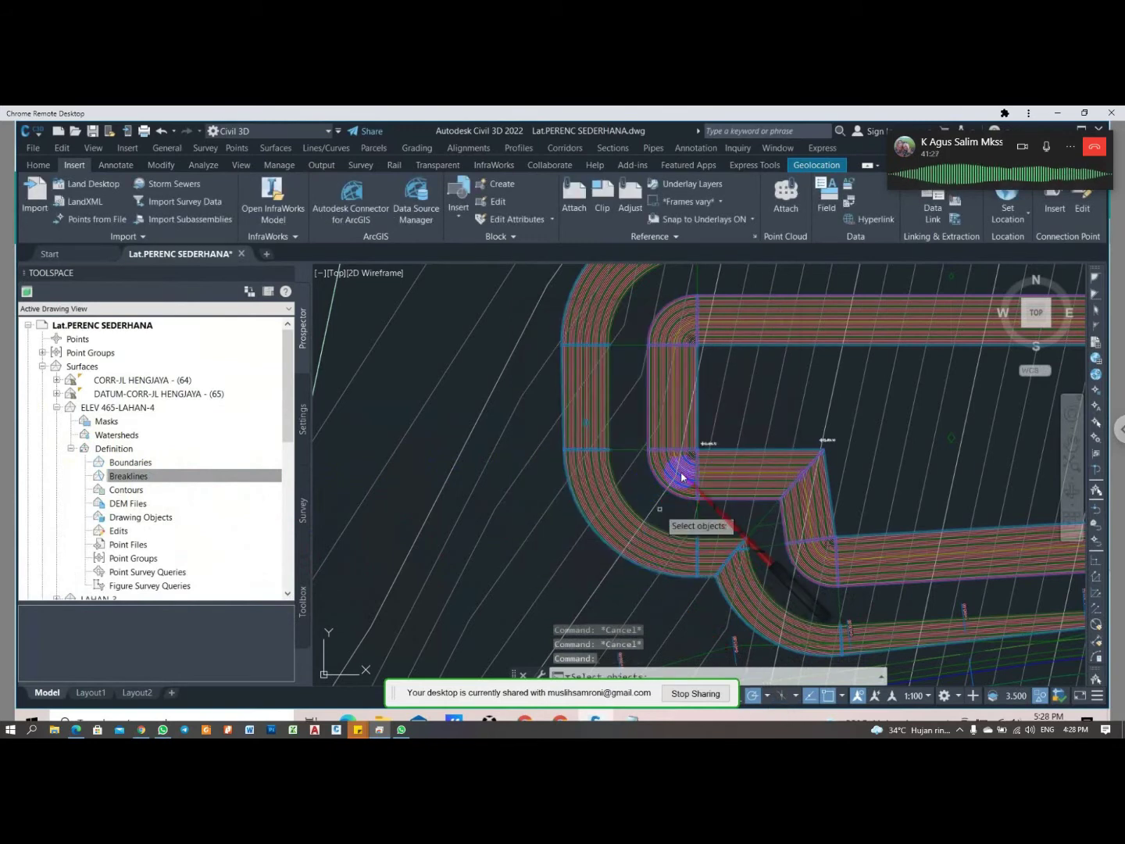
scroll(680, 467, up, 4)
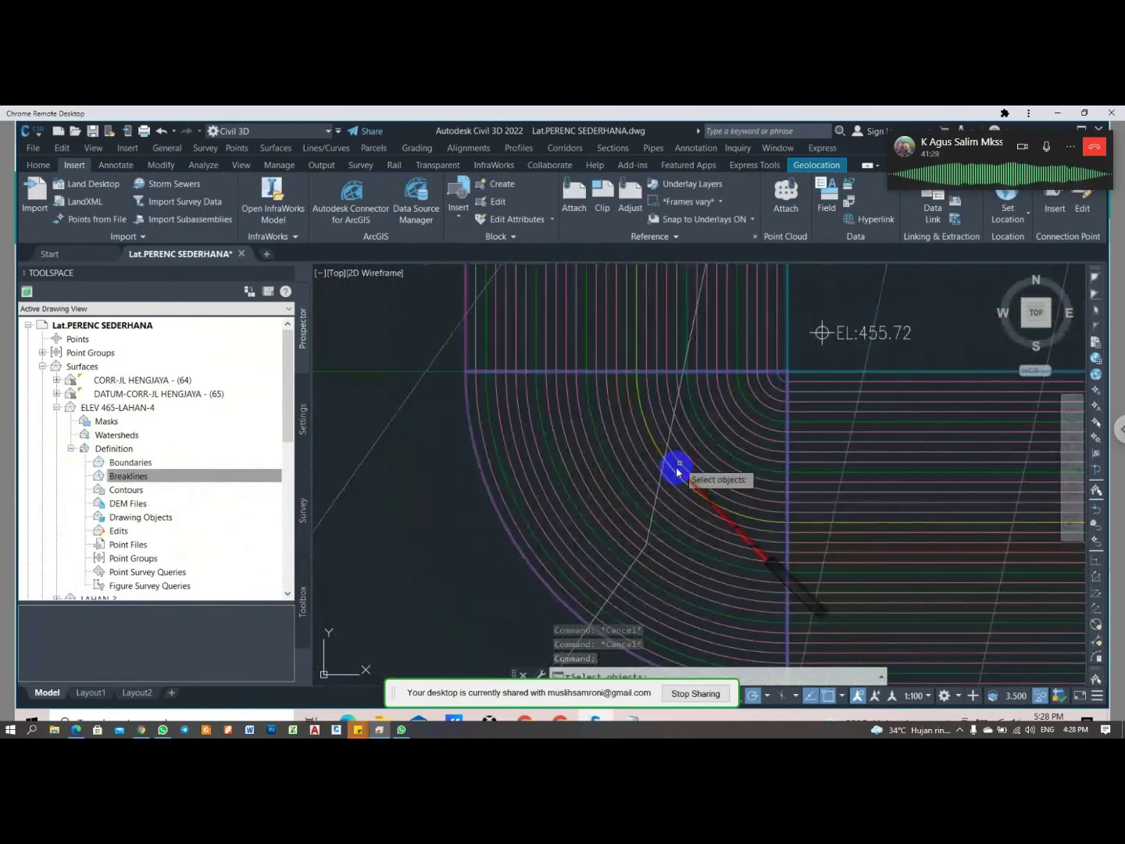
click(677, 473)
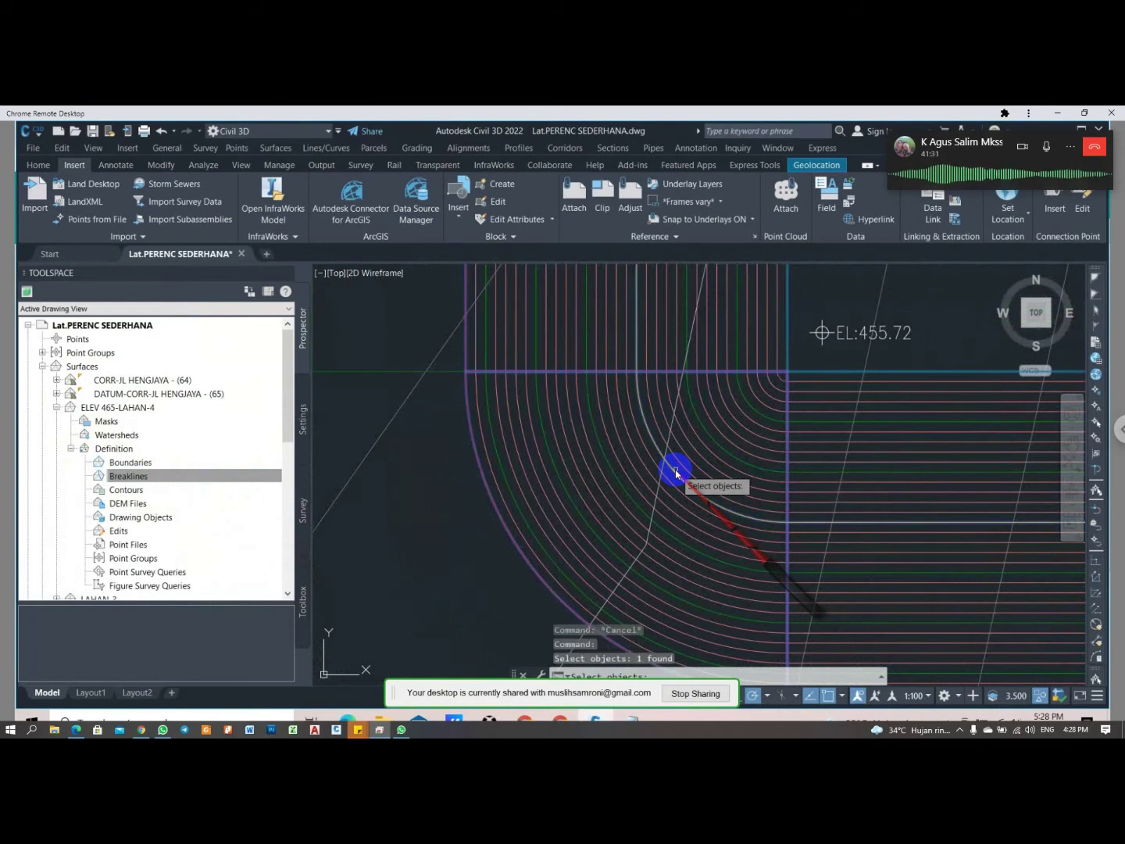
key(Return)
- Select the elevation 465 contour polyline, inspect its full course around the Lahan 4 grading, and deselect it
click(676, 474)
scroll(547, 472, down, 3)
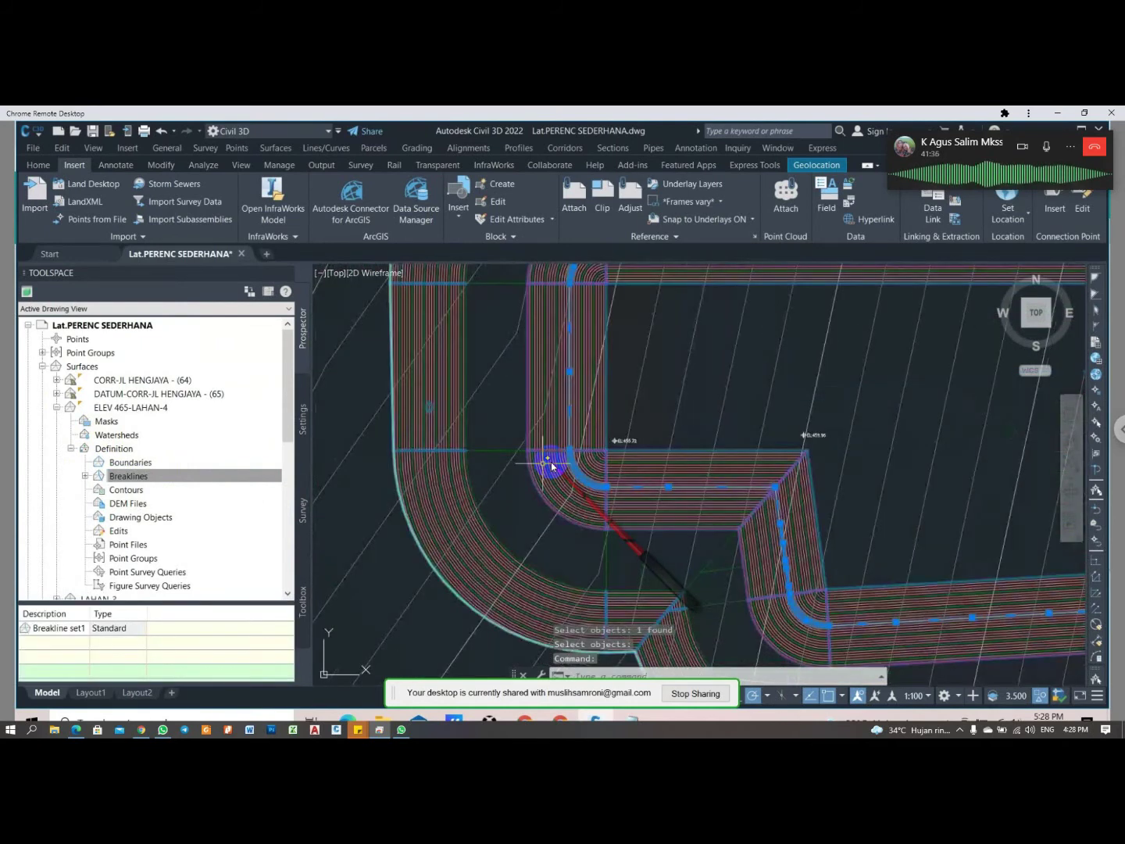
scroll(554, 461, down, 2)
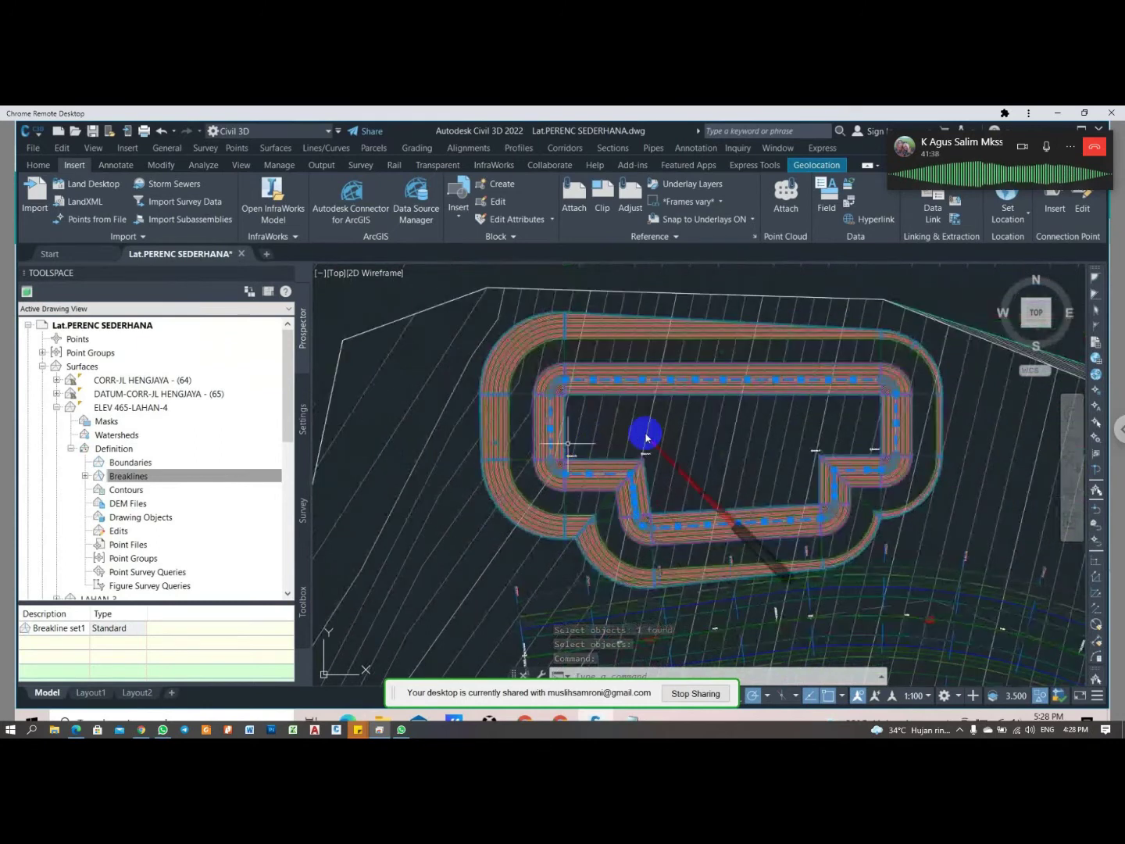
key(Escape)
key(Escape)
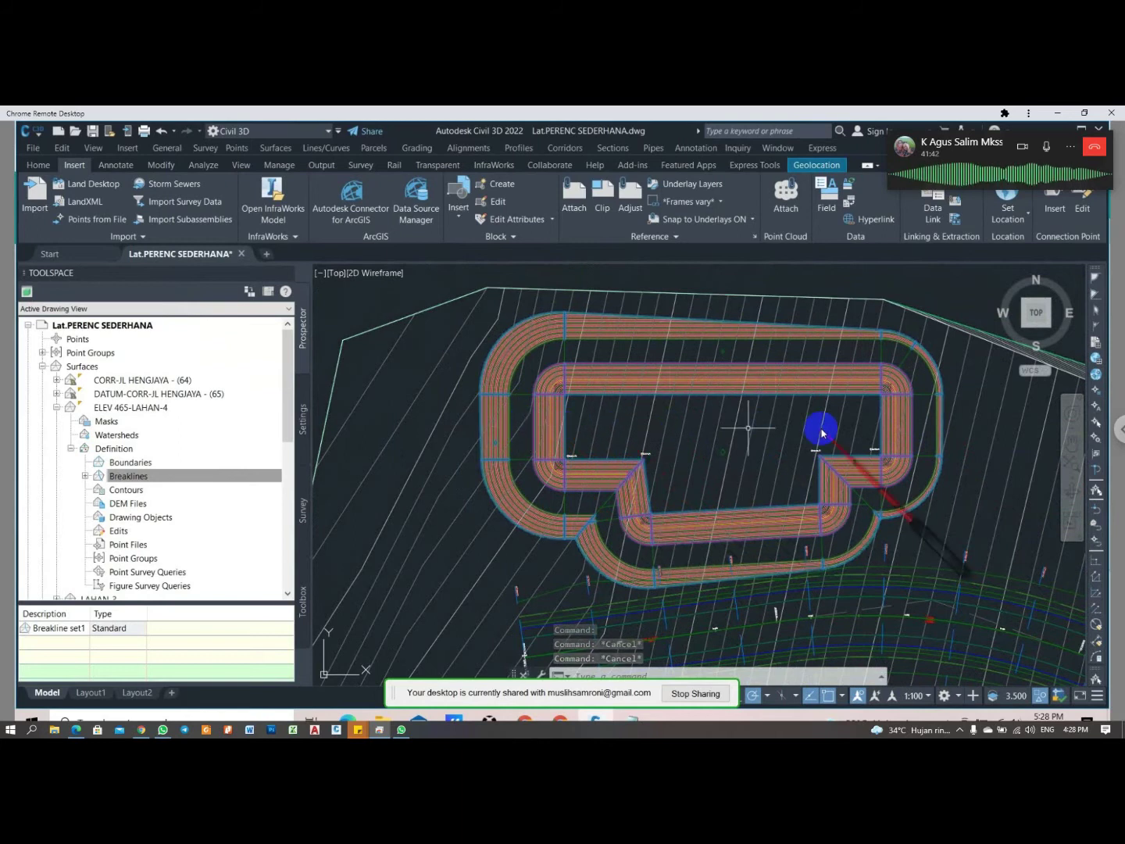
- Start a new TIN volume surface named VOLUME ISI LAHAN-4 PADA ELEV 465
click(56, 407)
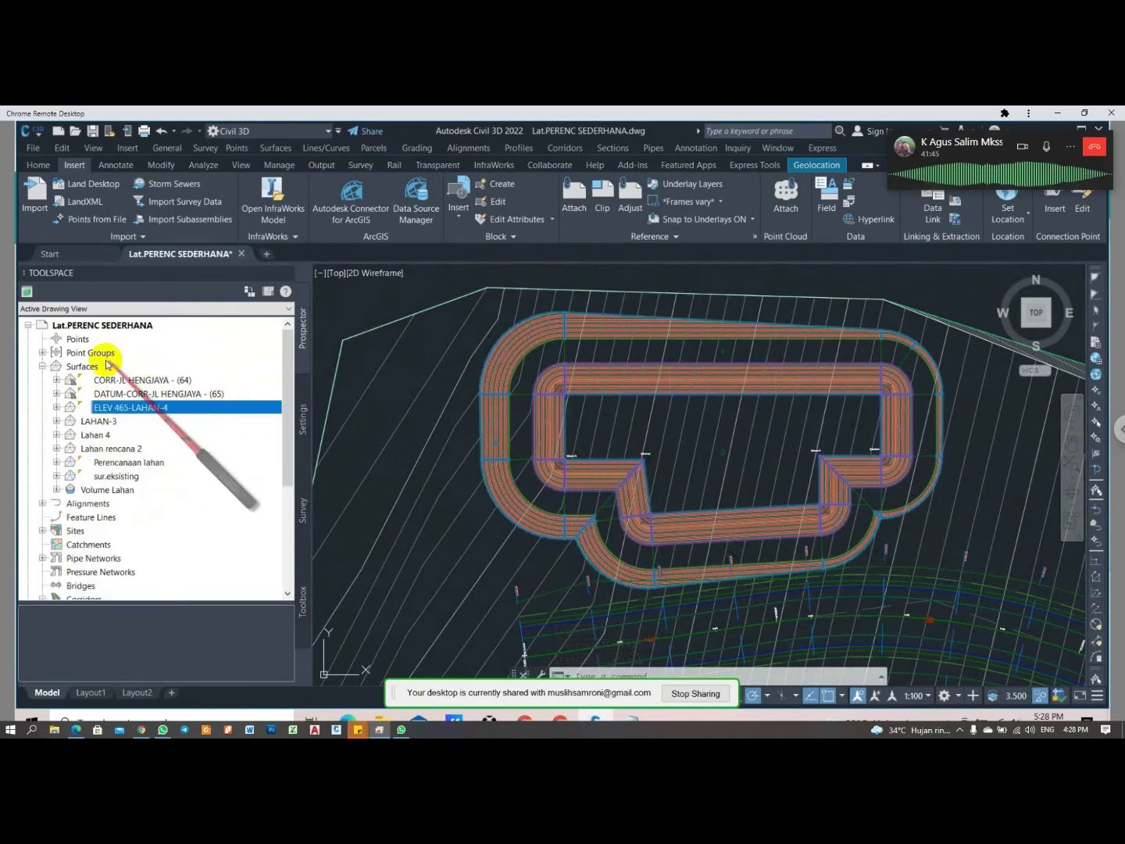
right_click(98, 367)
click(139, 374)
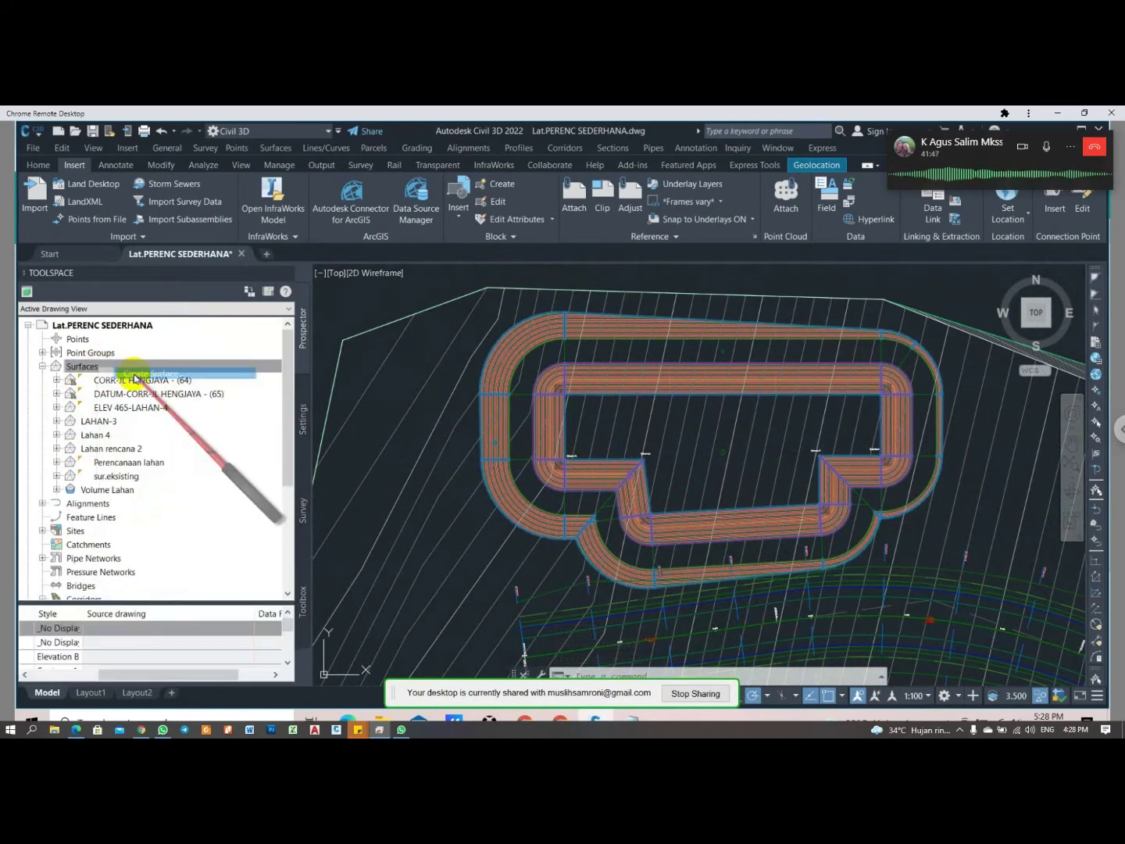
click(535, 321)
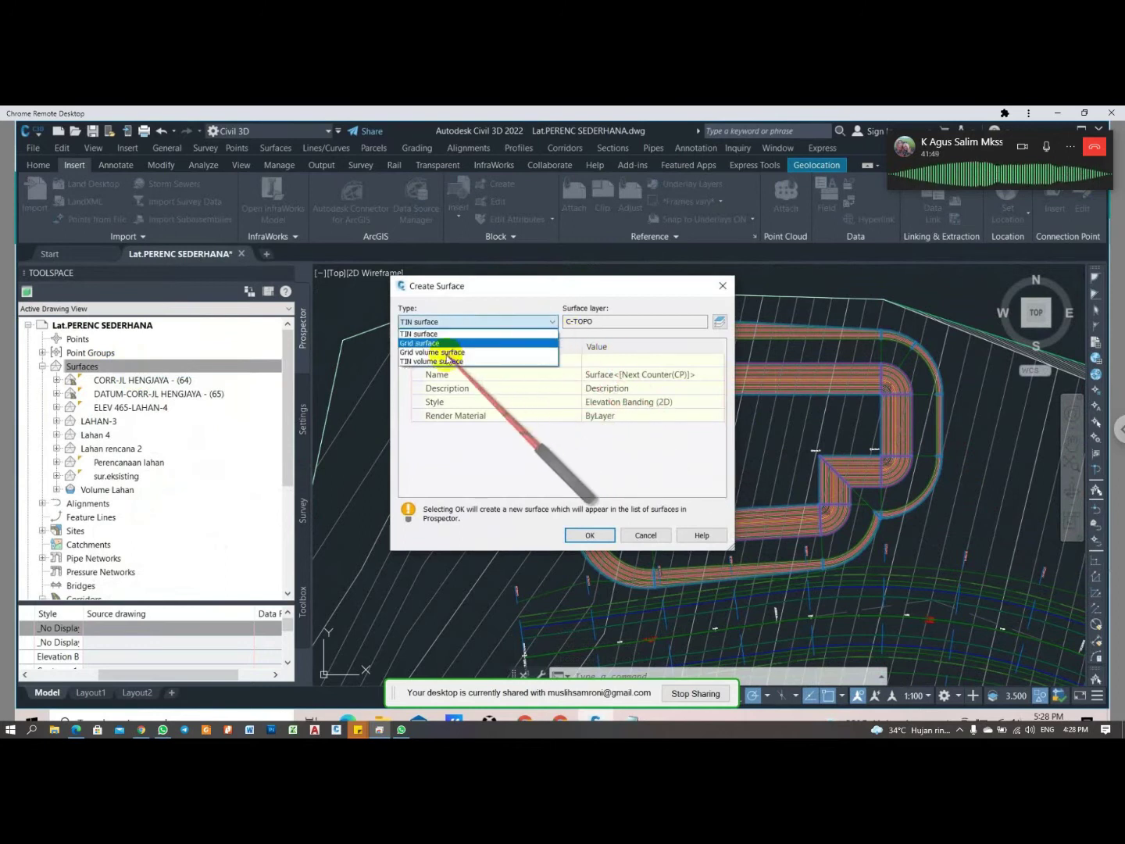
click(447, 362)
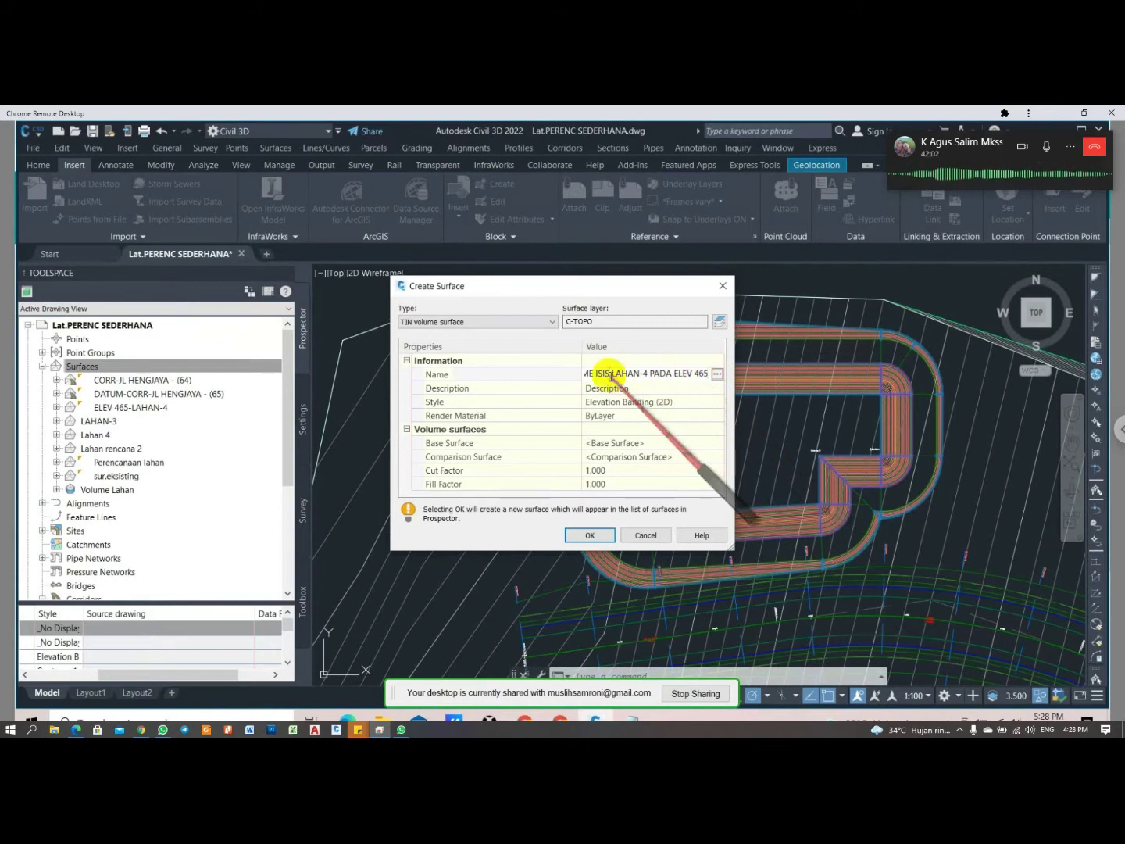
- Set Lahan 4 as the volume surface's base surface and ELEV 465-LAHAN-4 as its comparison surface
click(711, 443)
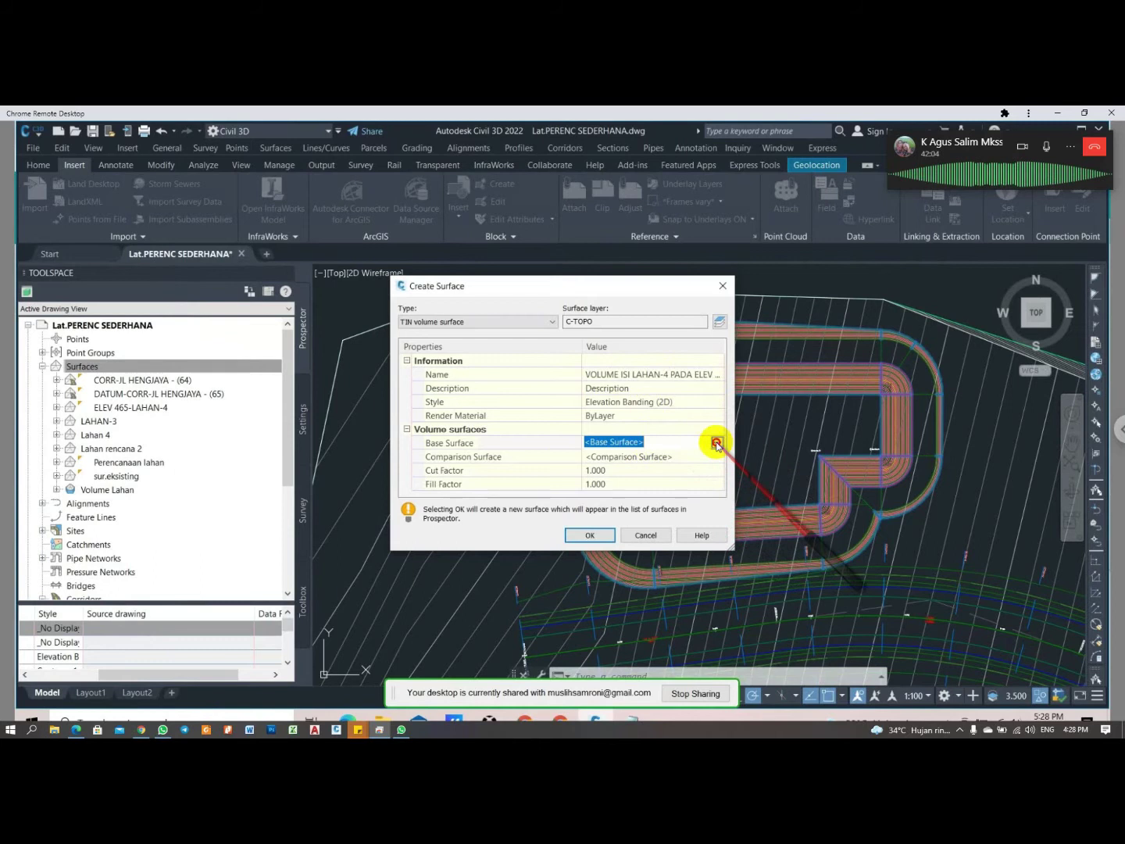
click(717, 444)
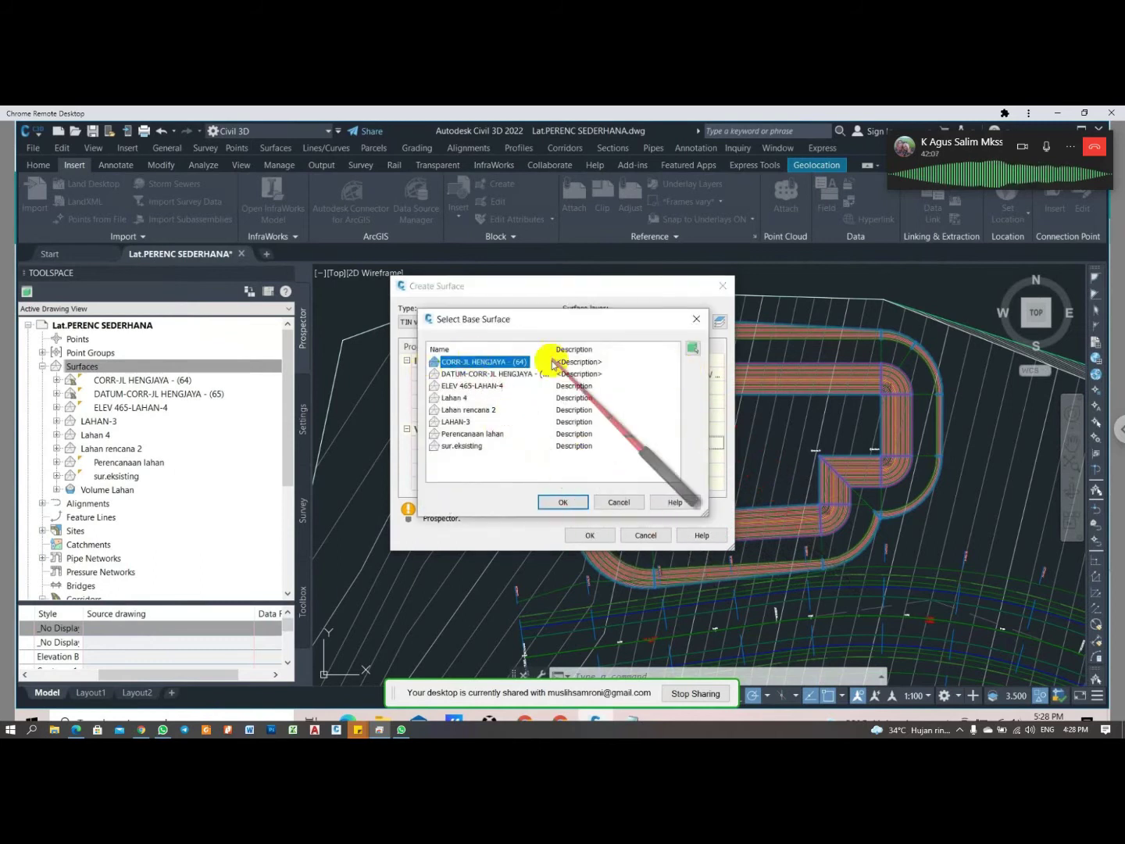
click(455, 399)
click(570, 503)
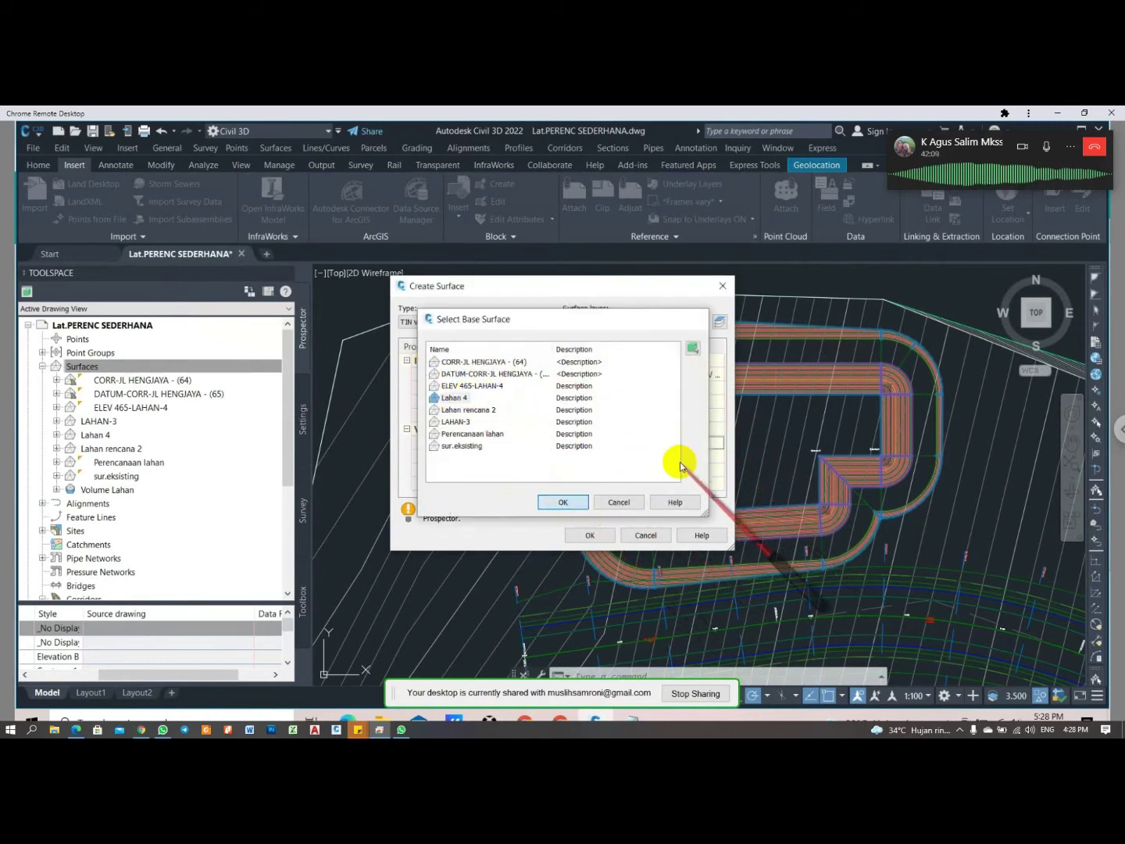
click(707, 457)
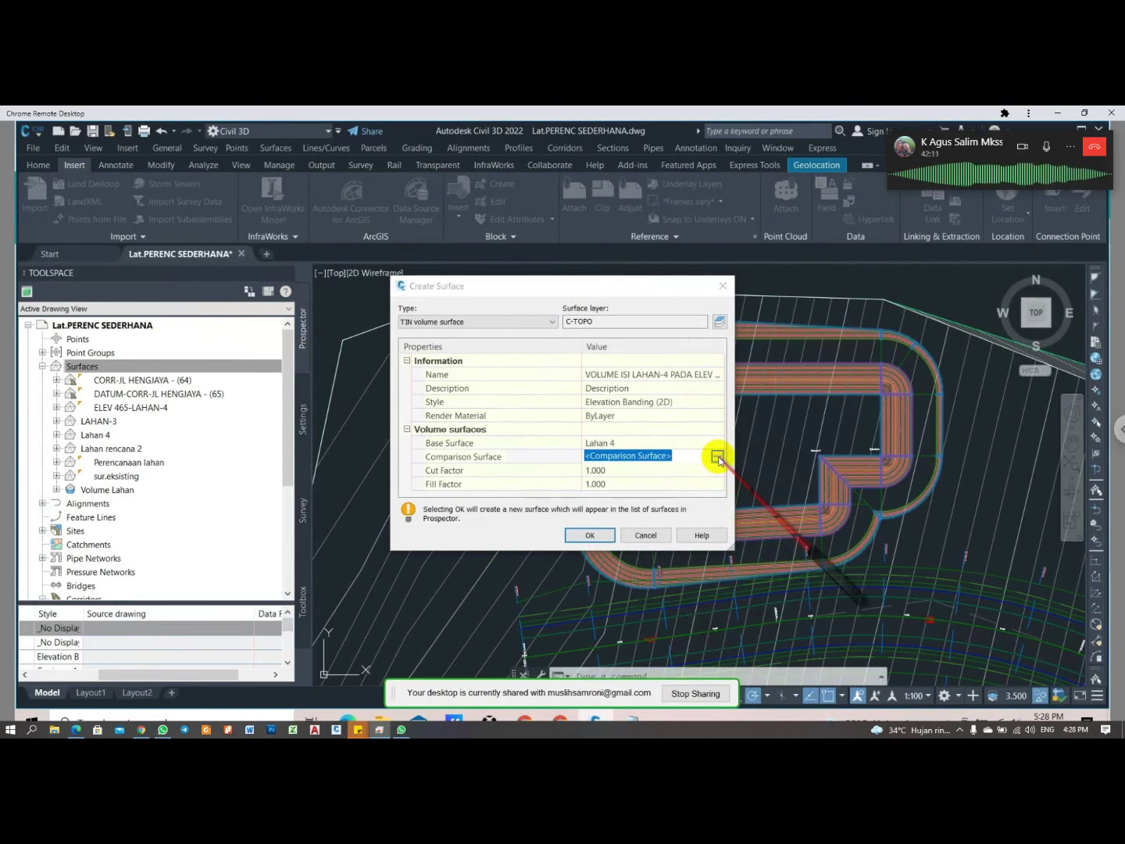
click(717, 457)
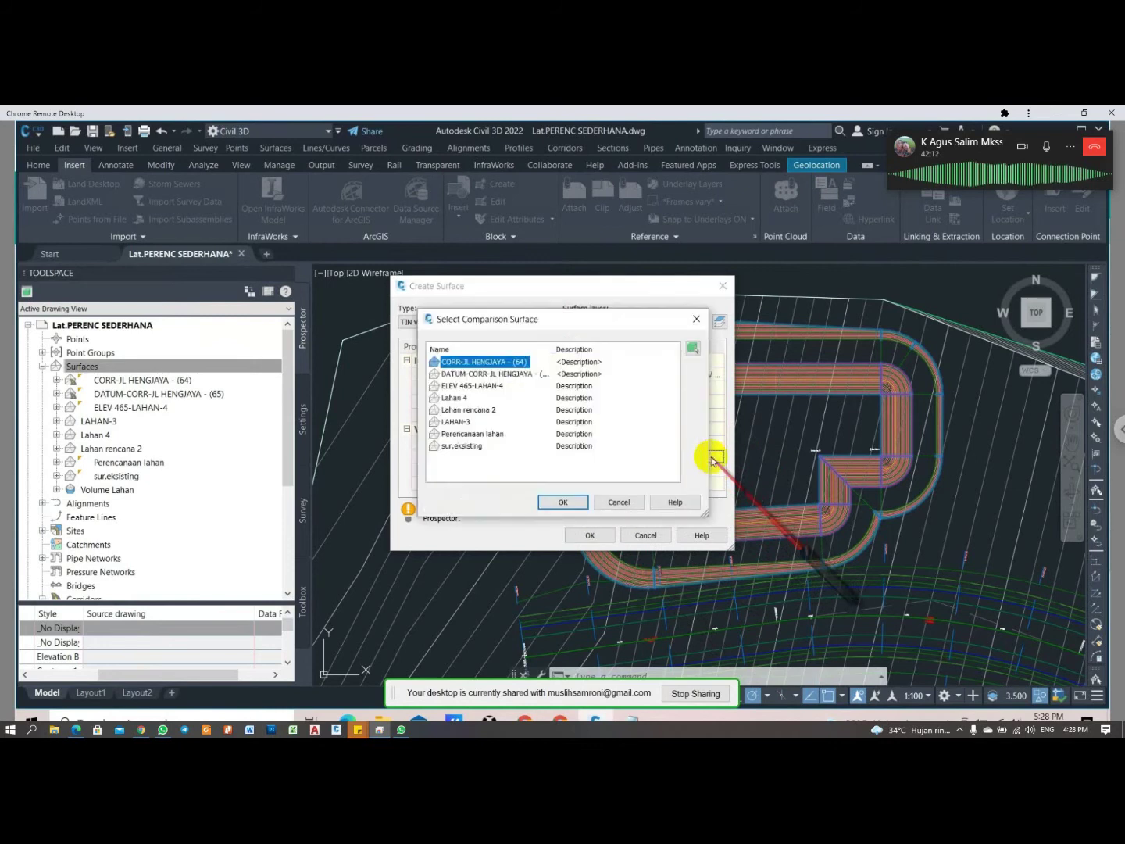
click(467, 386)
click(553, 501)
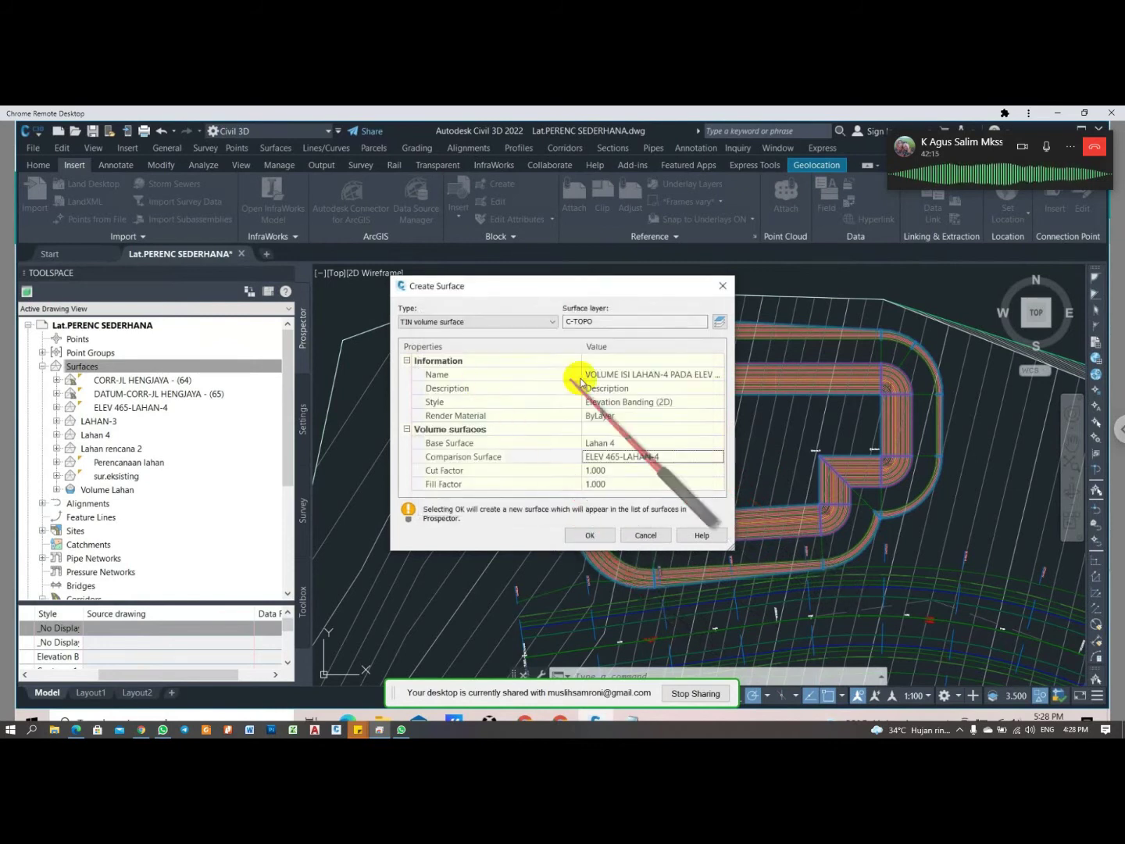
- Create the configured TIN volume surface and send its elevation banding to the back of the display order
click(591, 535)
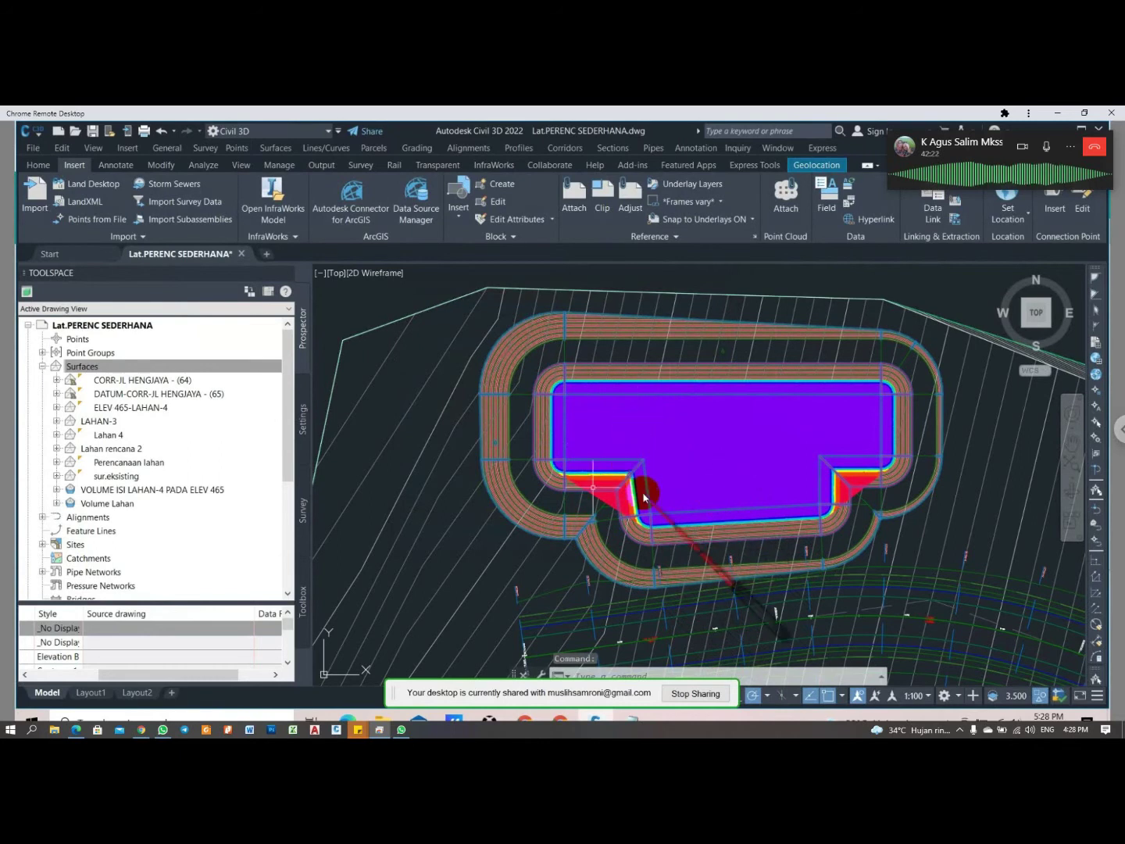
scroll(611, 507, up, 2)
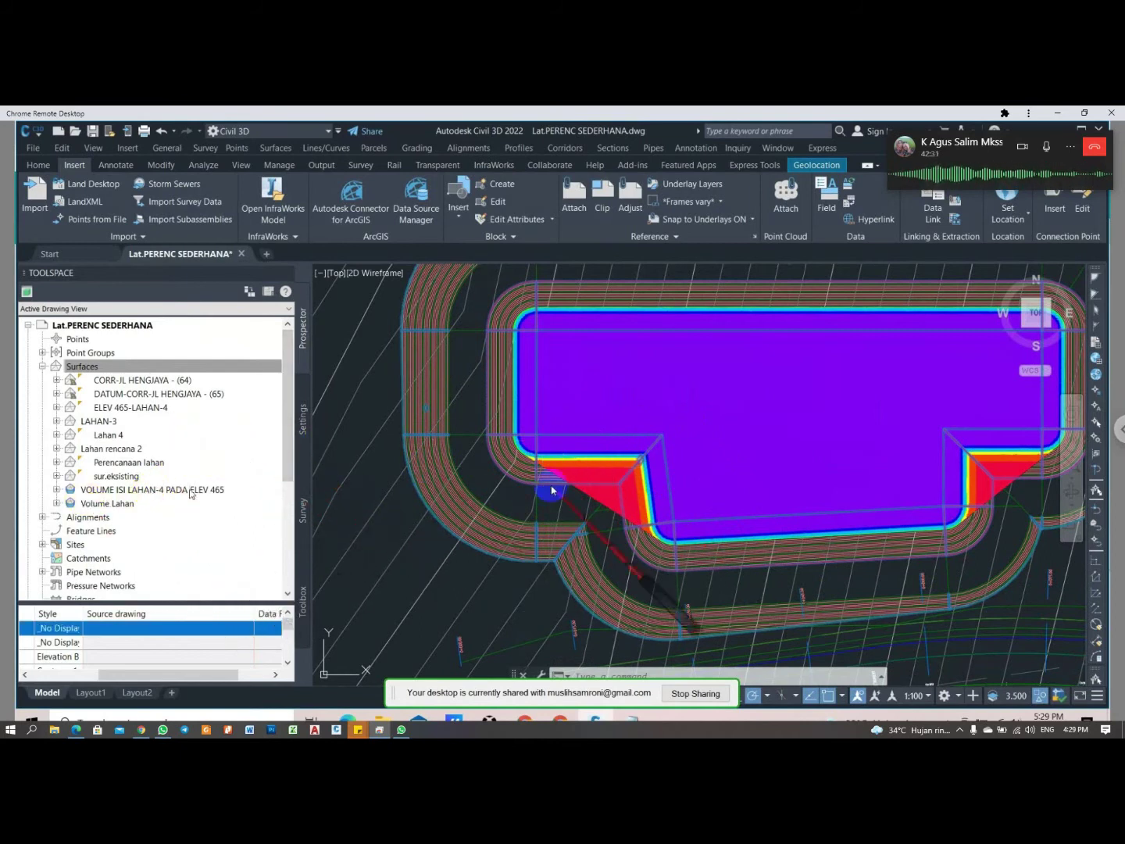
click(590, 496)
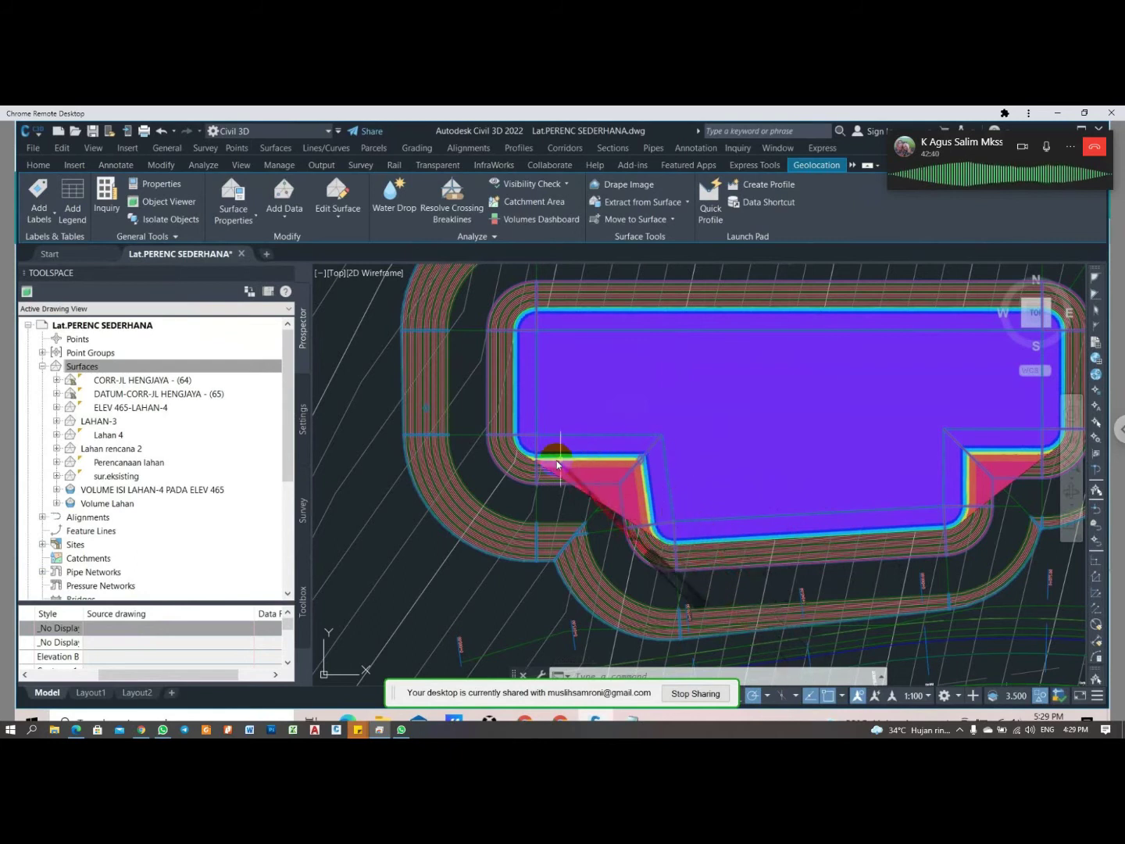
right_click(600, 497)
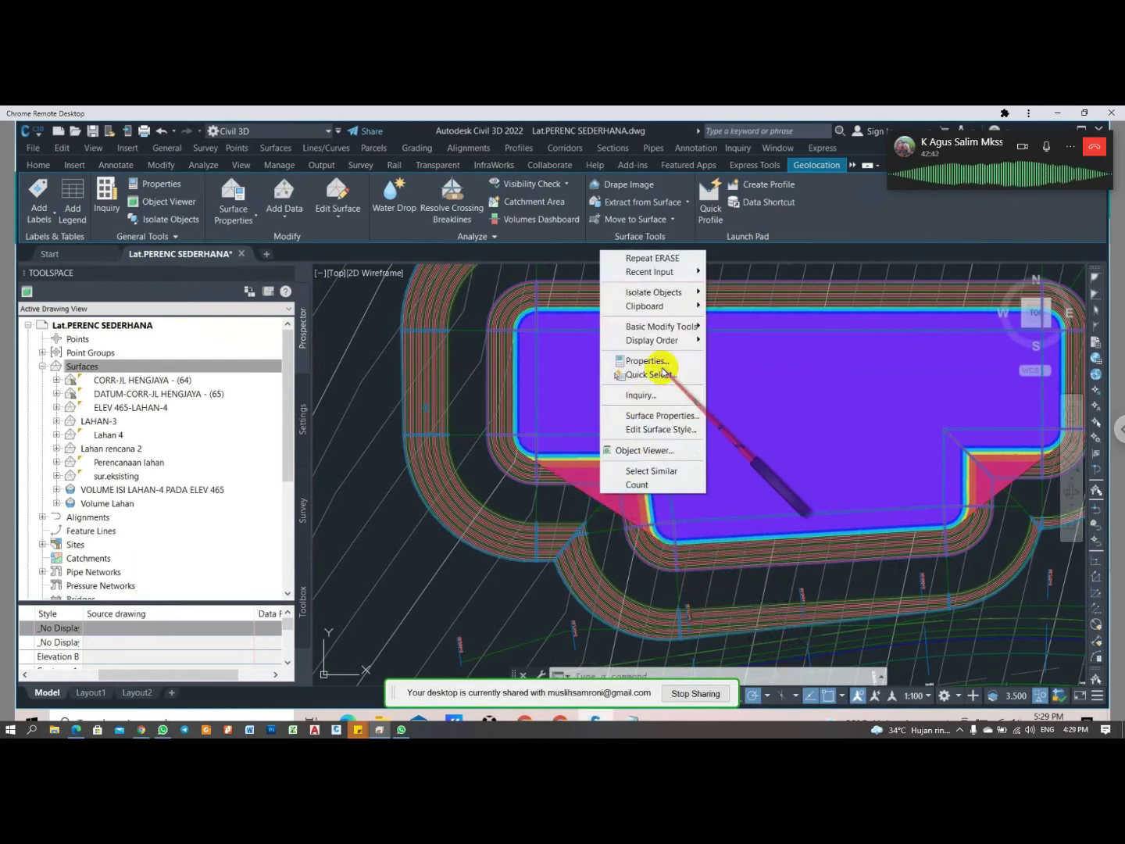
mouse_move(677, 341)
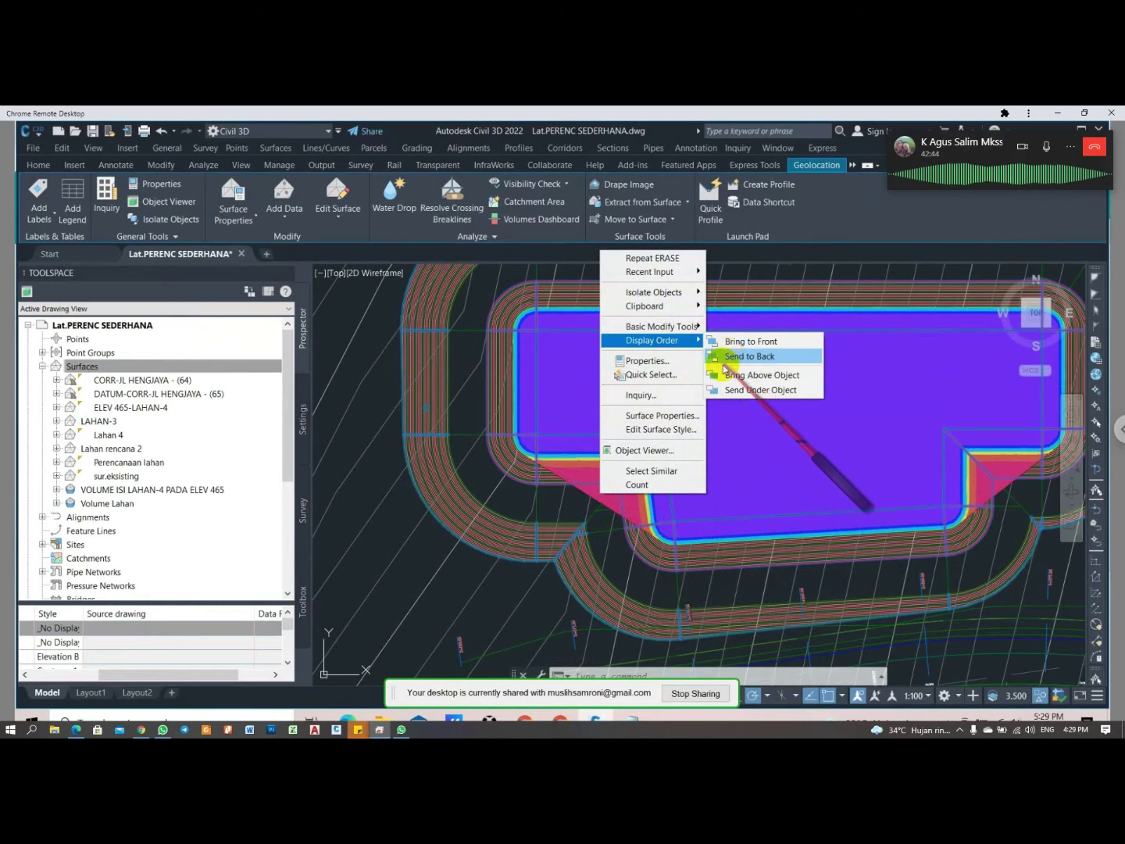
click(748, 356)
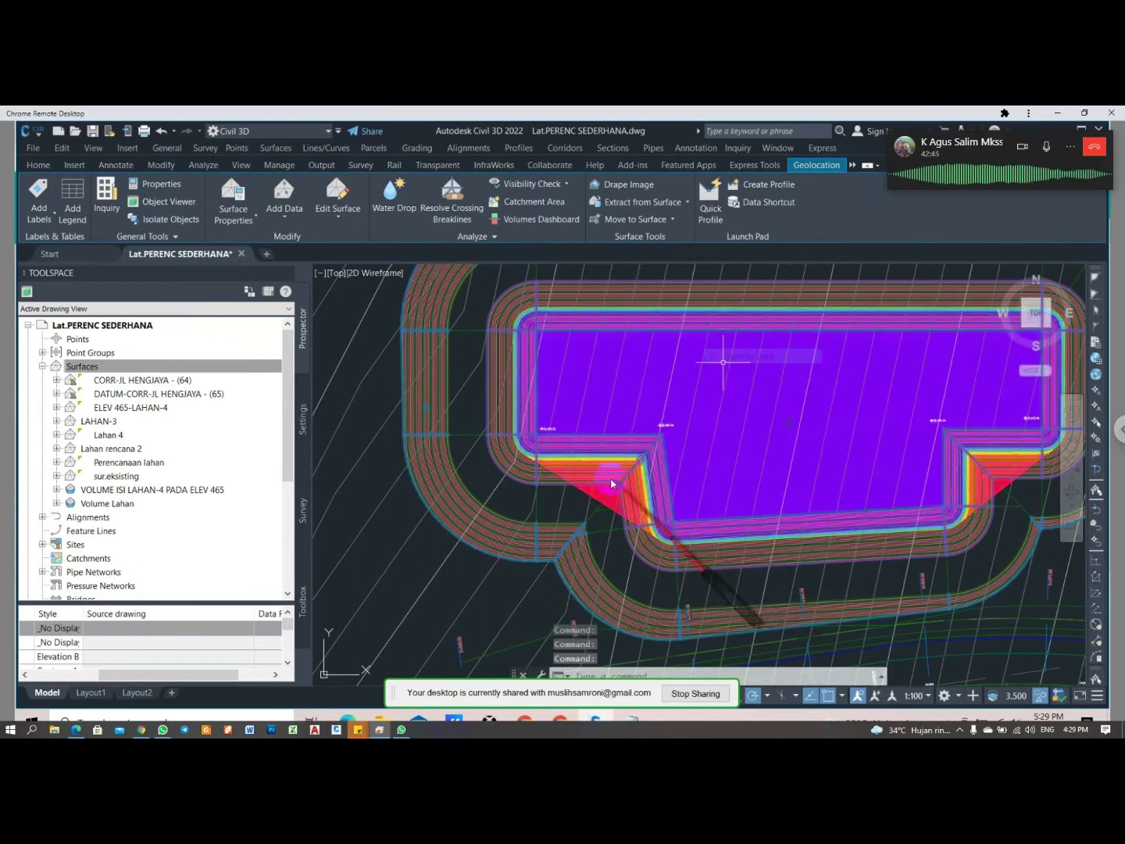
- Set the surface style of VOLUME ISI LAHAN-4 PADA ELEV 465 to _No Display
right_click(160, 489)
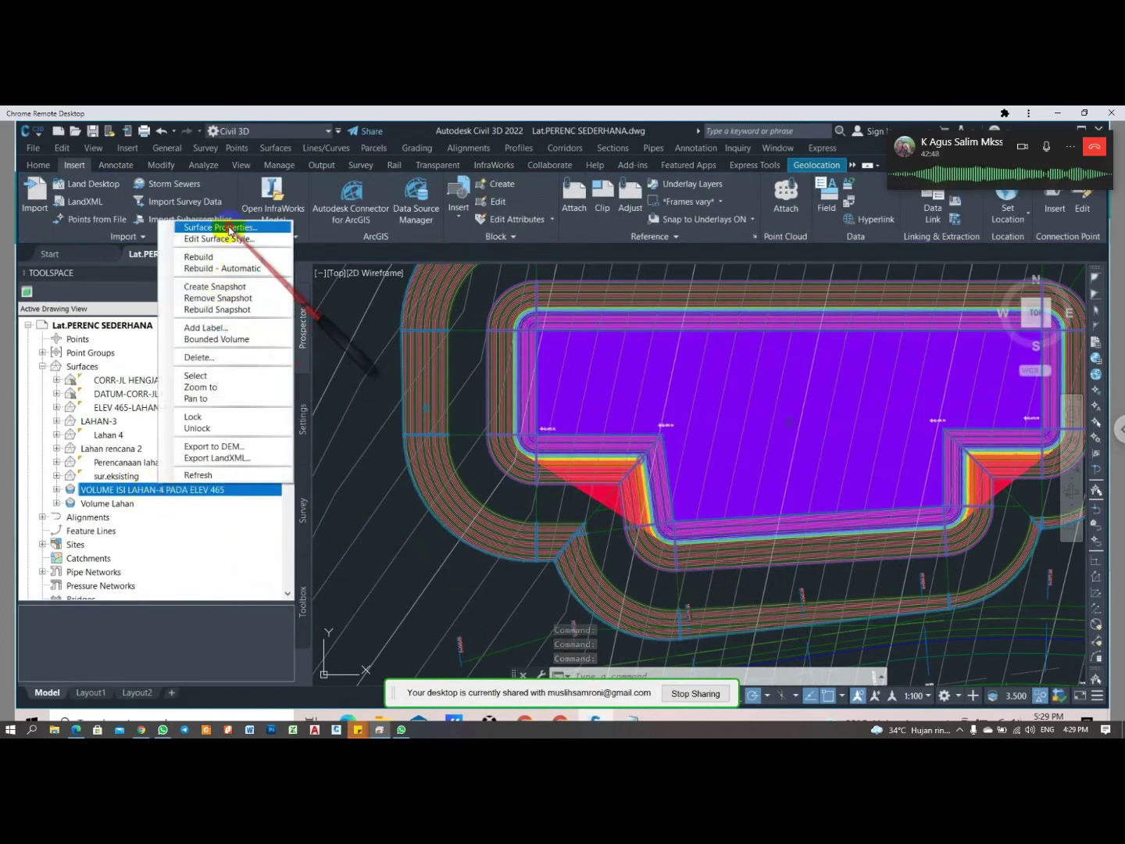
click(534, 443)
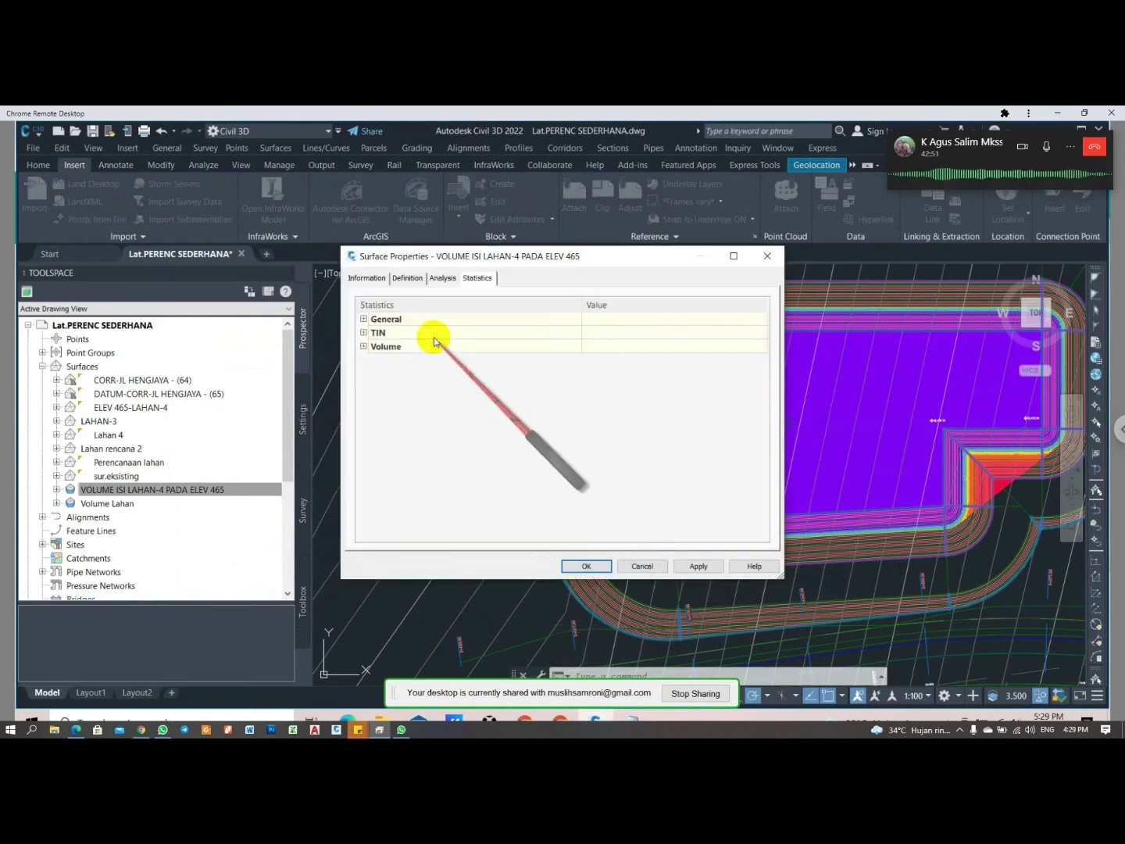
click(366, 278)
click(432, 422)
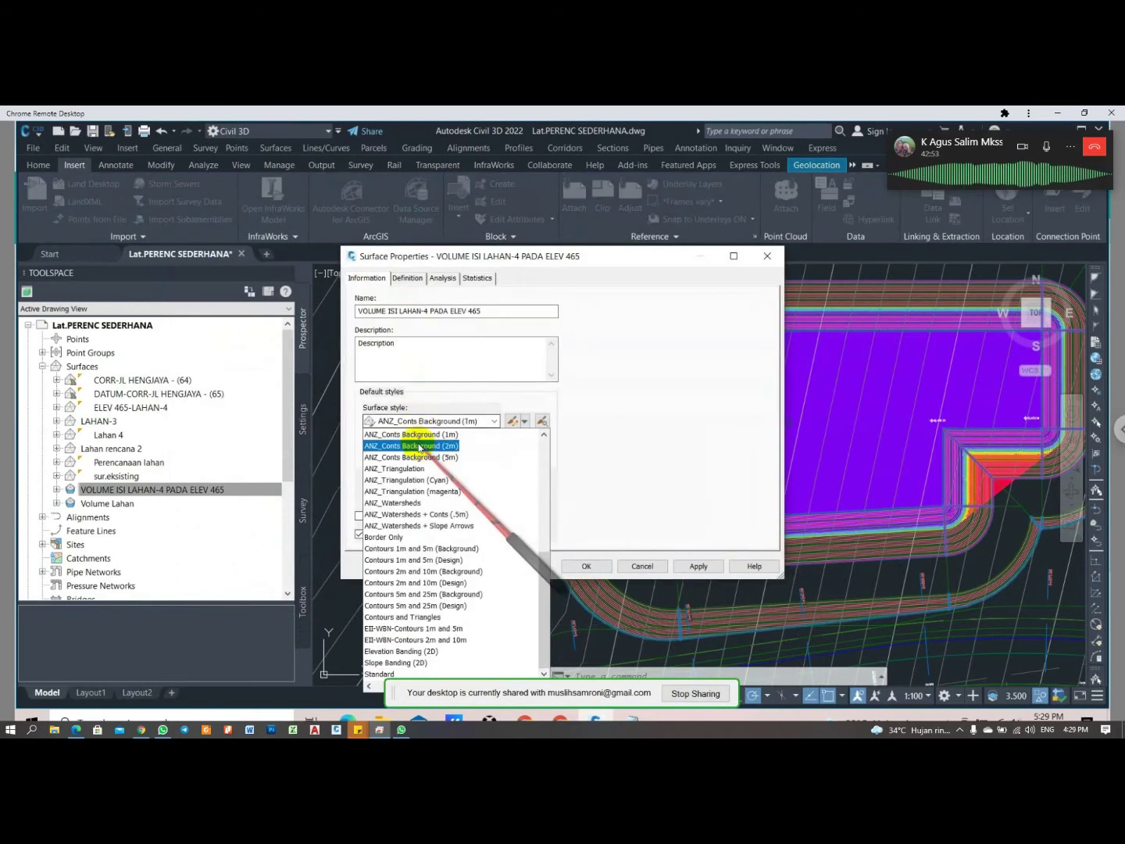
scroll(399, 444, up, 1)
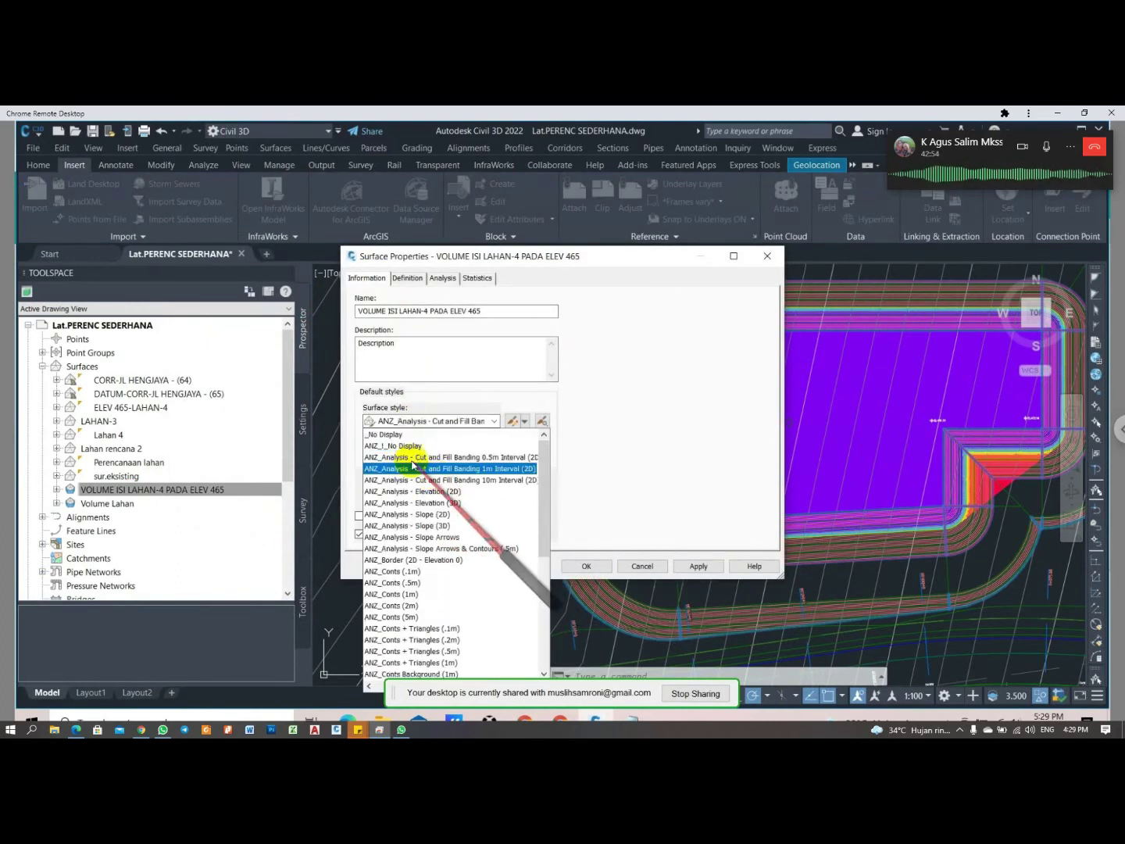
click(395, 434)
click(586, 566)
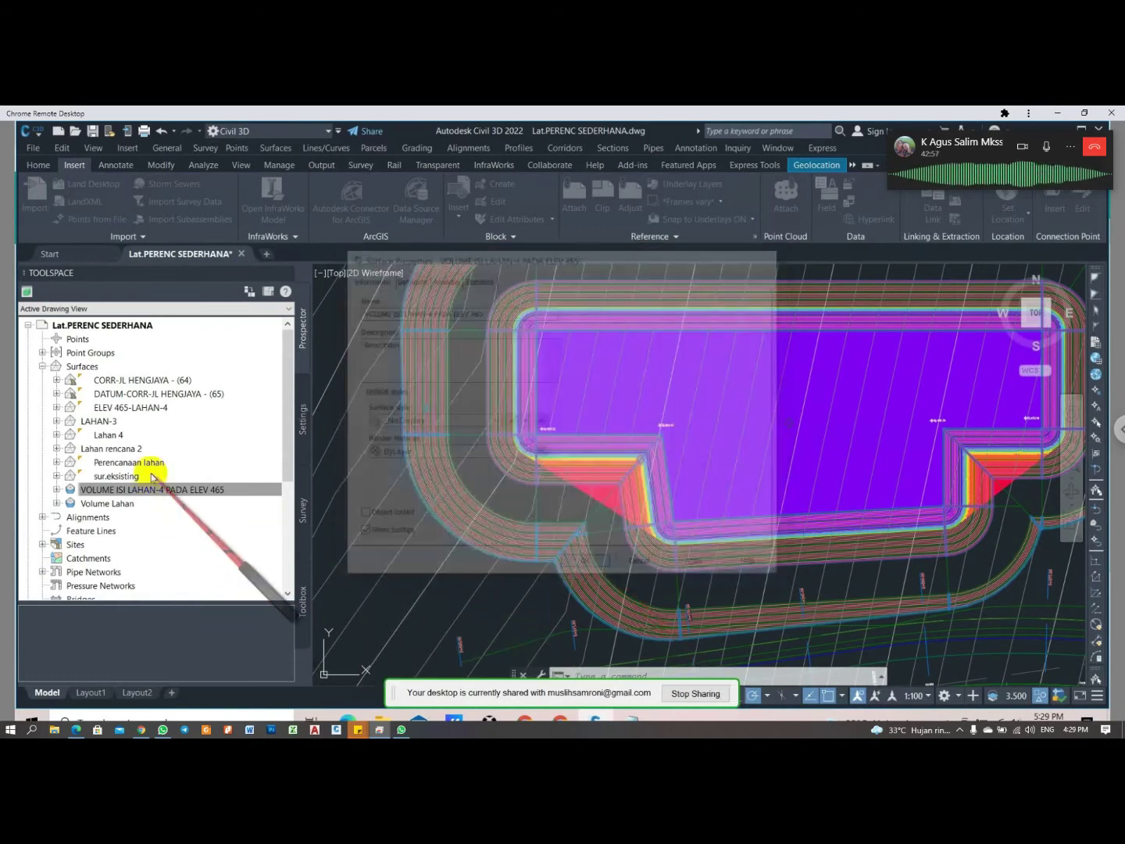
- Set the surface style of ELEV 465-LAHAN-4 to Contours and Triangles
click(144, 412)
right_click(145, 412)
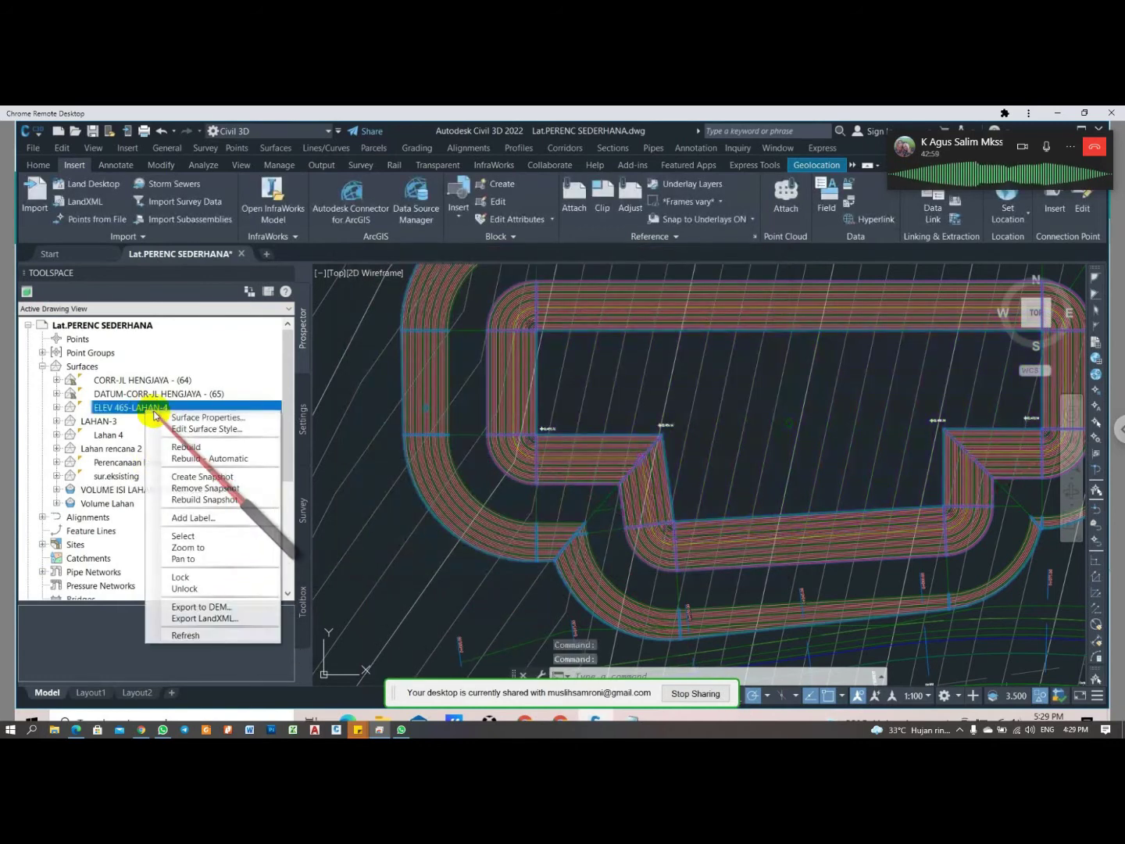
click(165, 419)
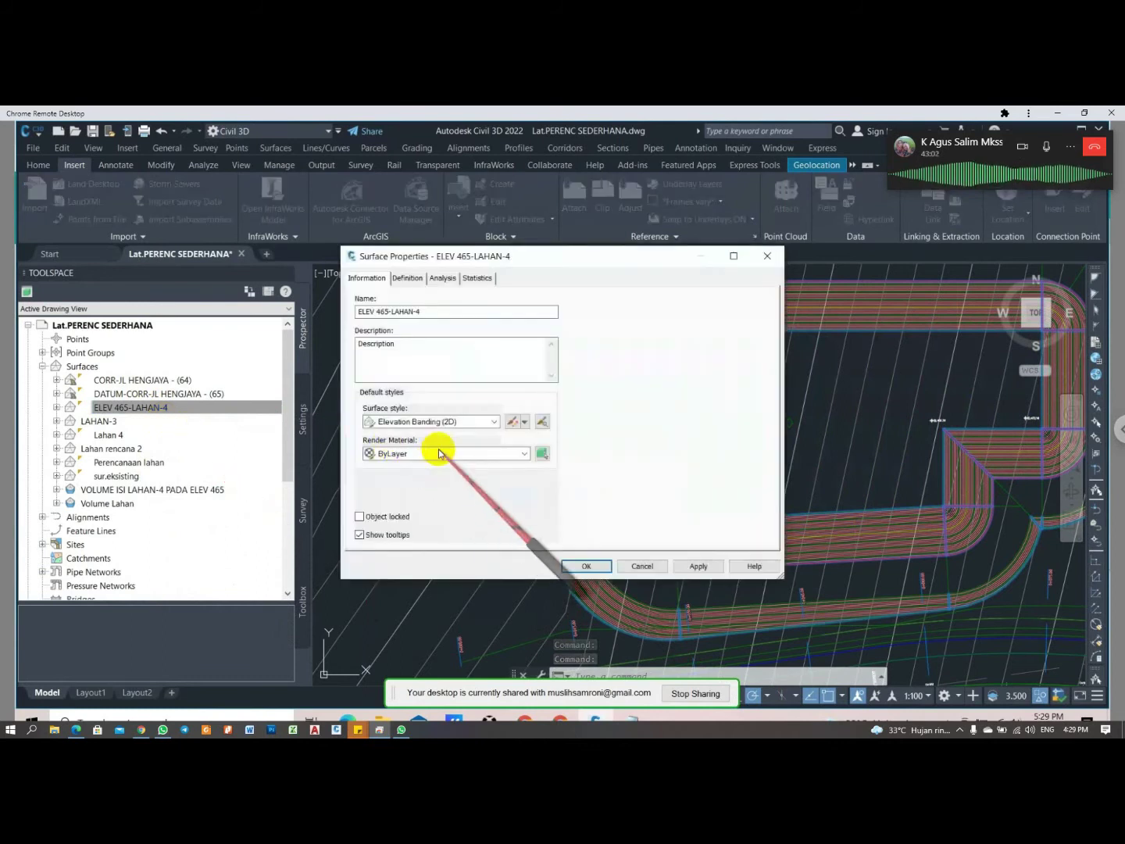
click(438, 422)
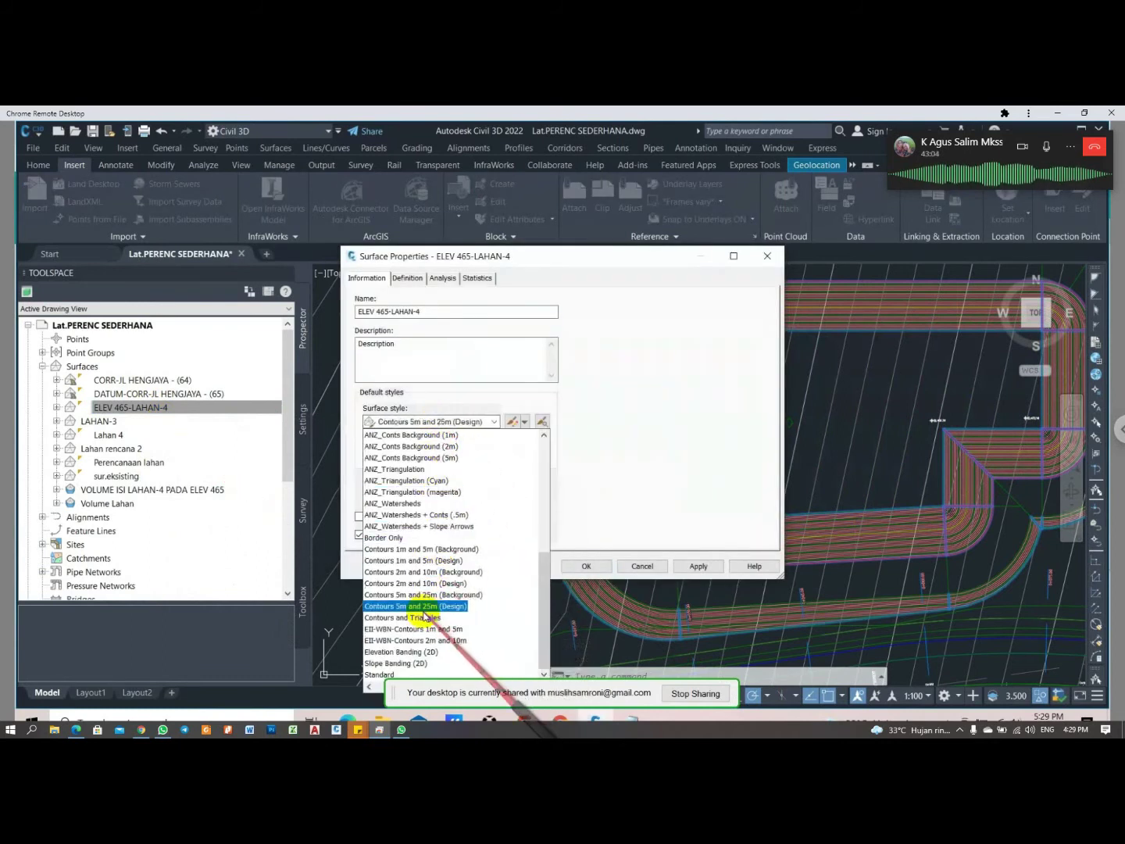
click(422, 617)
click(585, 566)
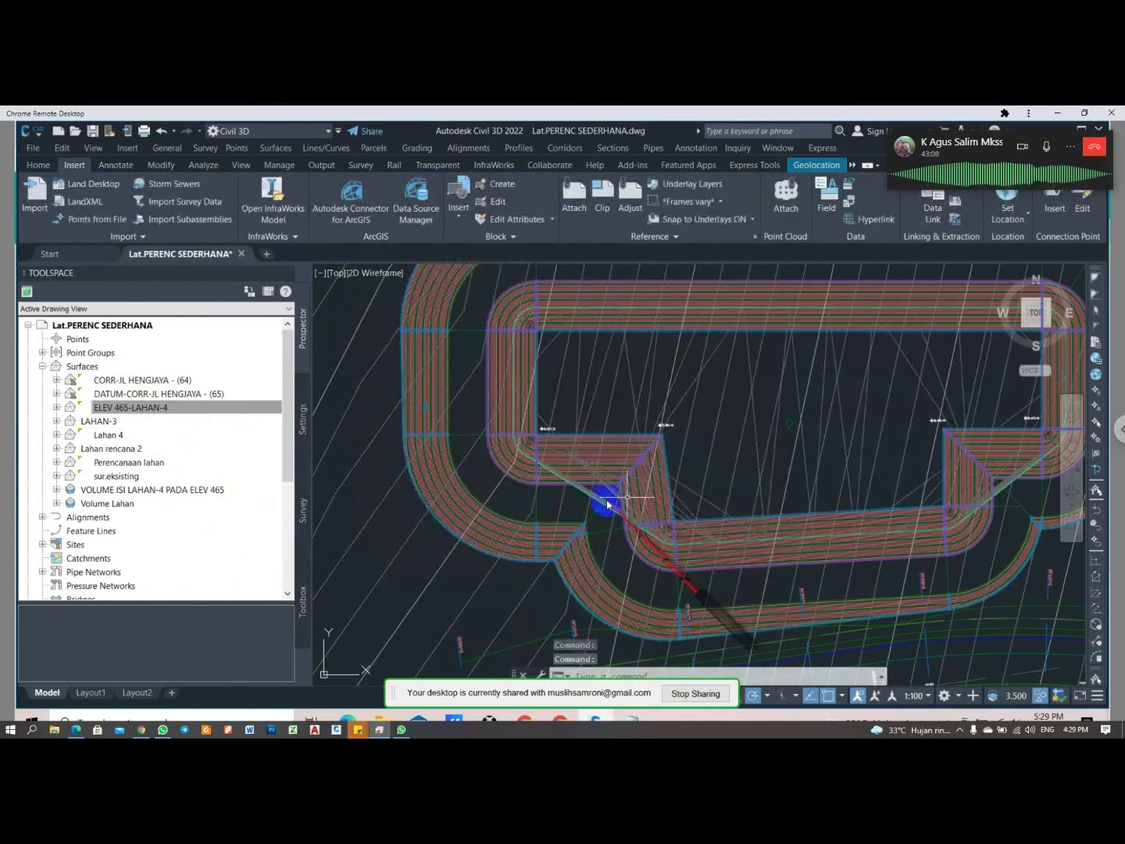
- Send the ELEV 465-LAHAN-4 surface triangulation to the back, behind the yellow elevation 465 contour polyline
click(553, 460)
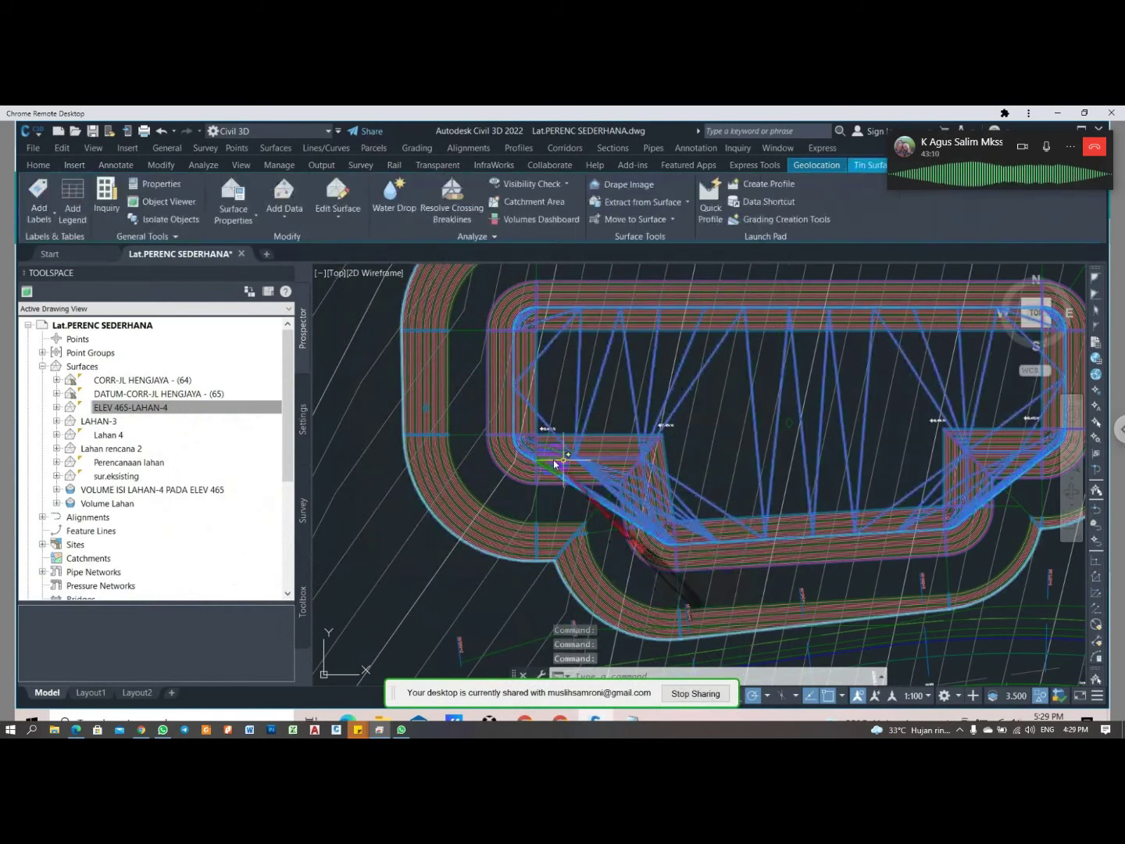
key(Escape)
key(Escape)
scroll(544, 462, up, 2)
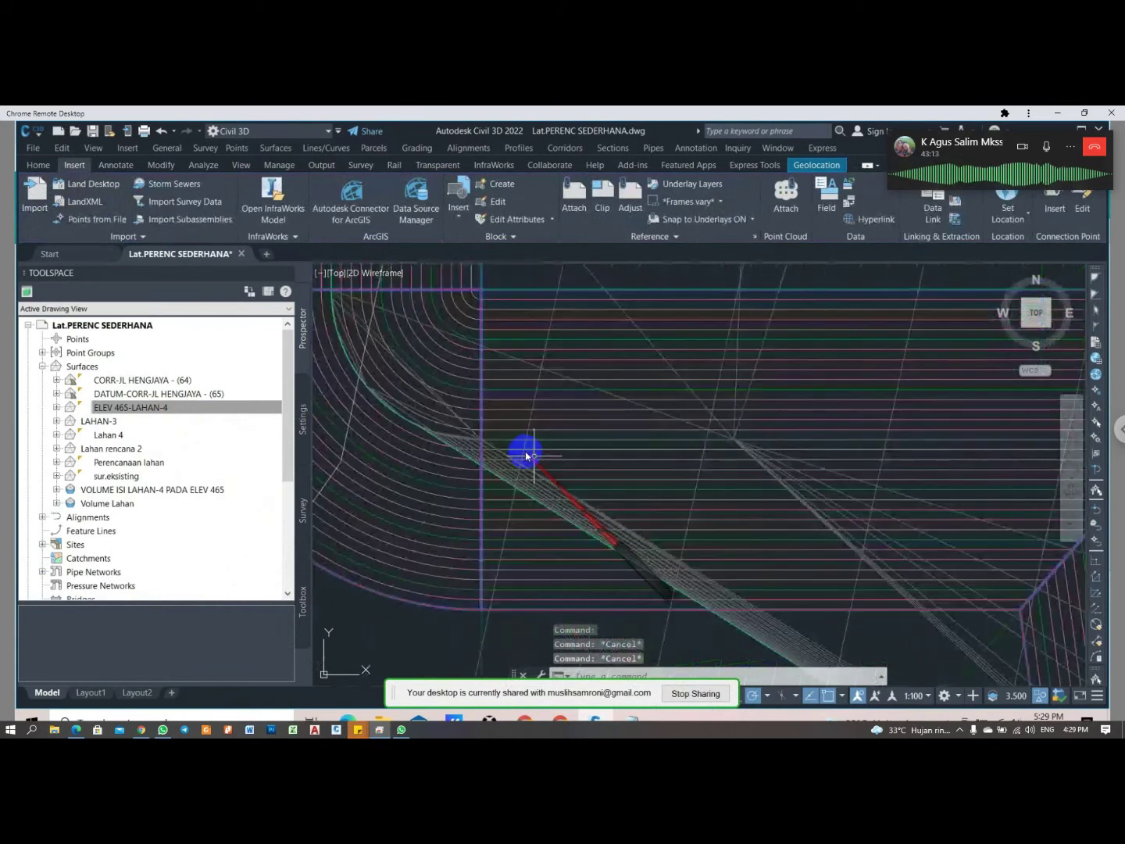
scroll(570, 484, up, 2)
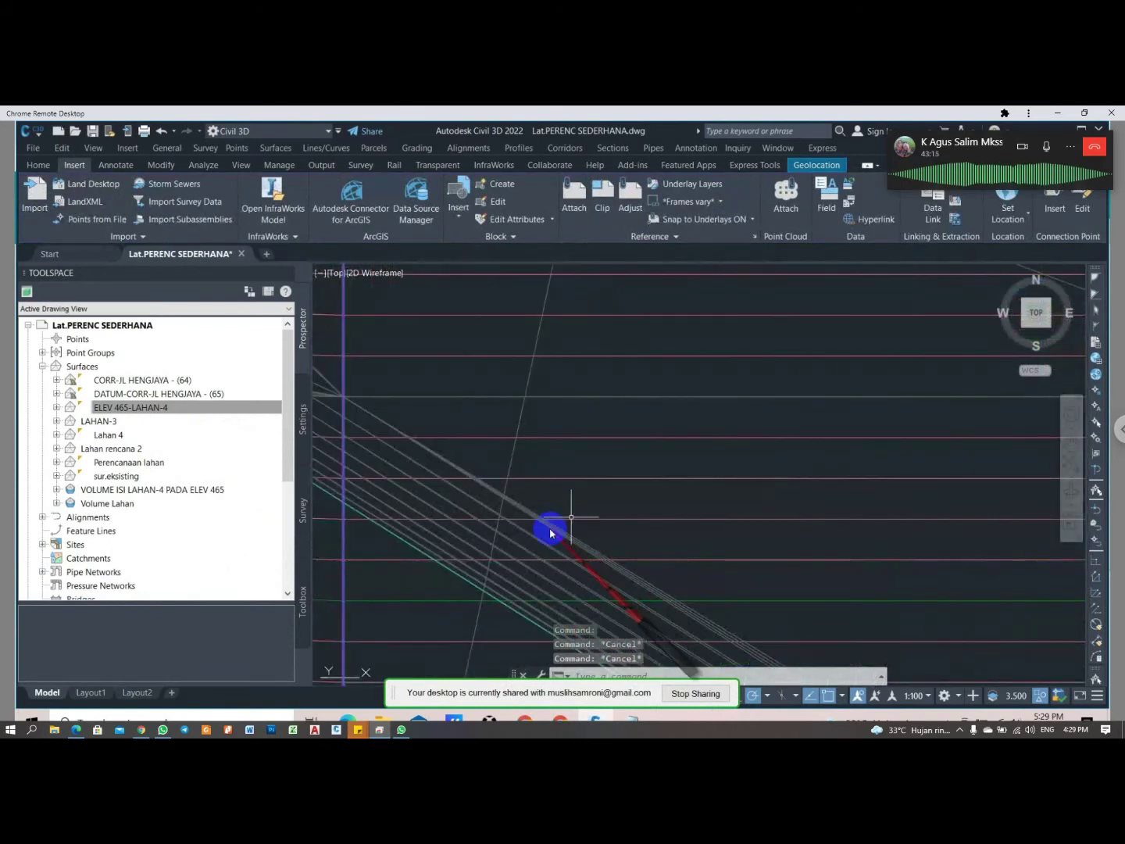
click(571, 526)
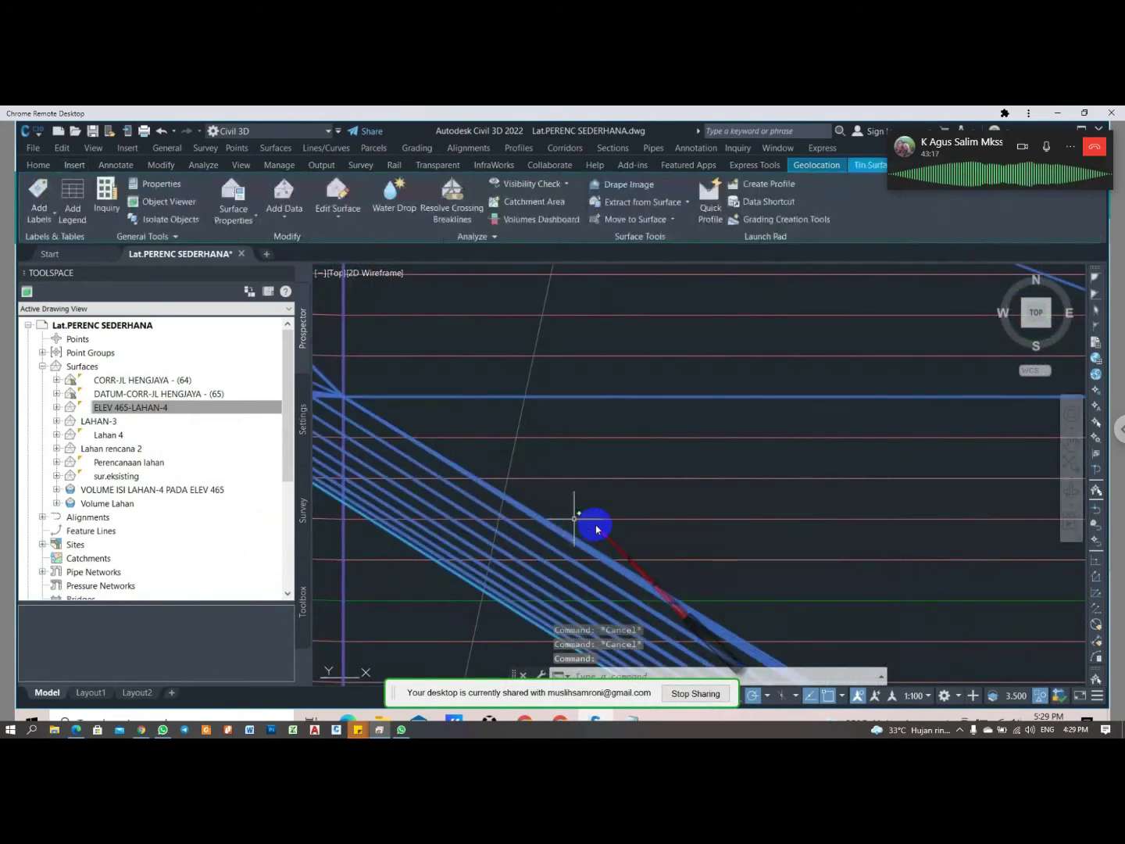
scroll(603, 528, down, 3)
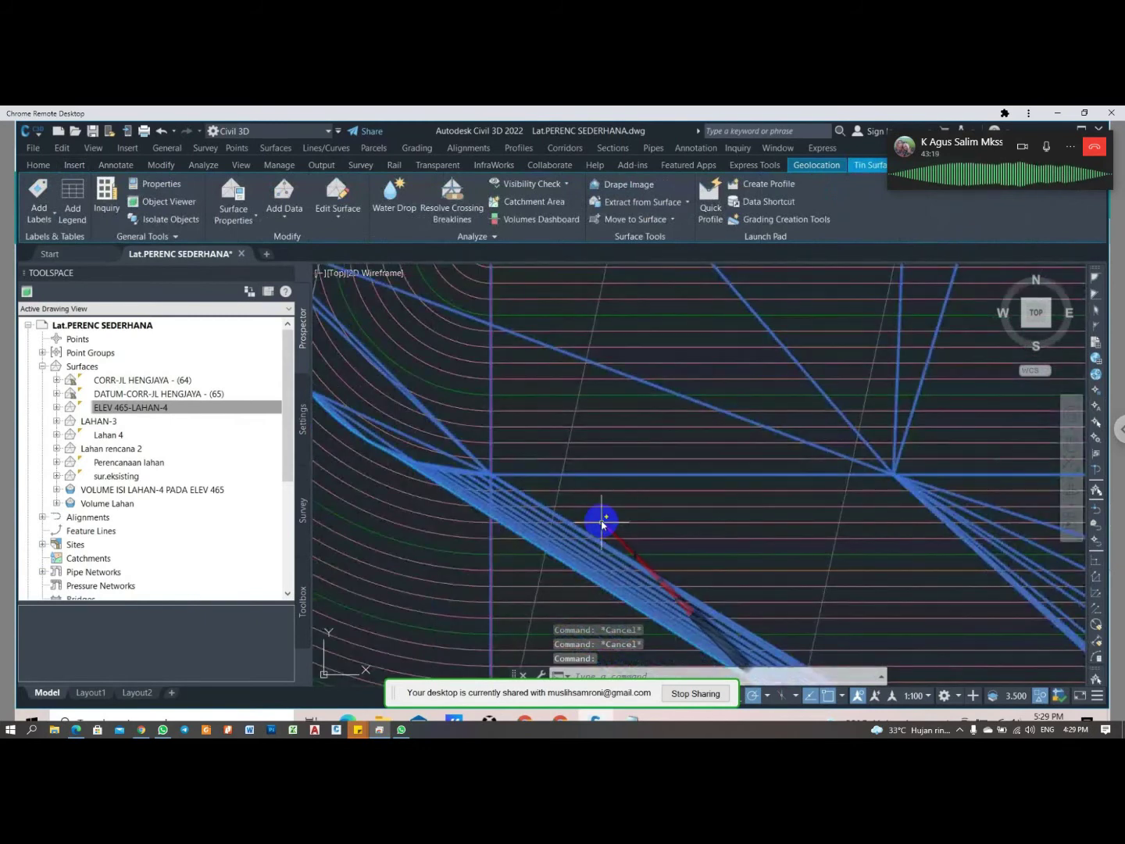
right_click(602, 522)
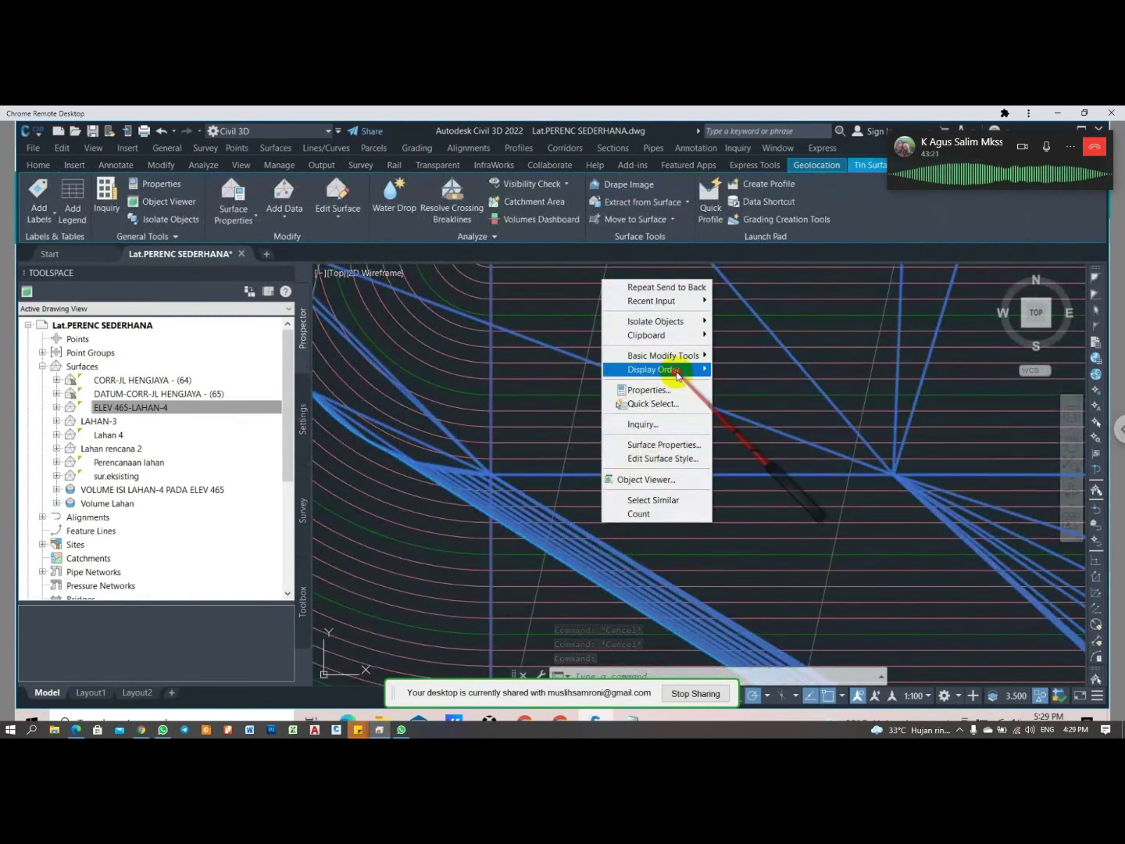
mouse_move(676, 370)
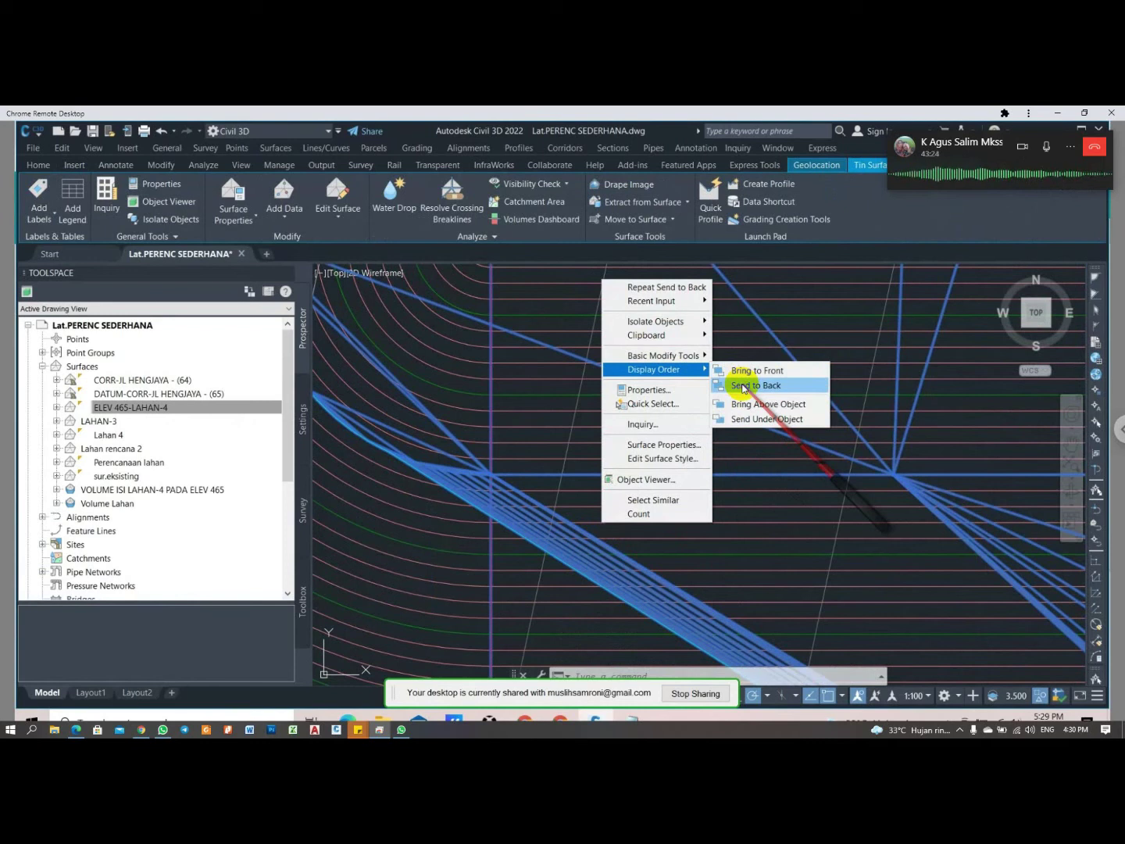
click(743, 385)
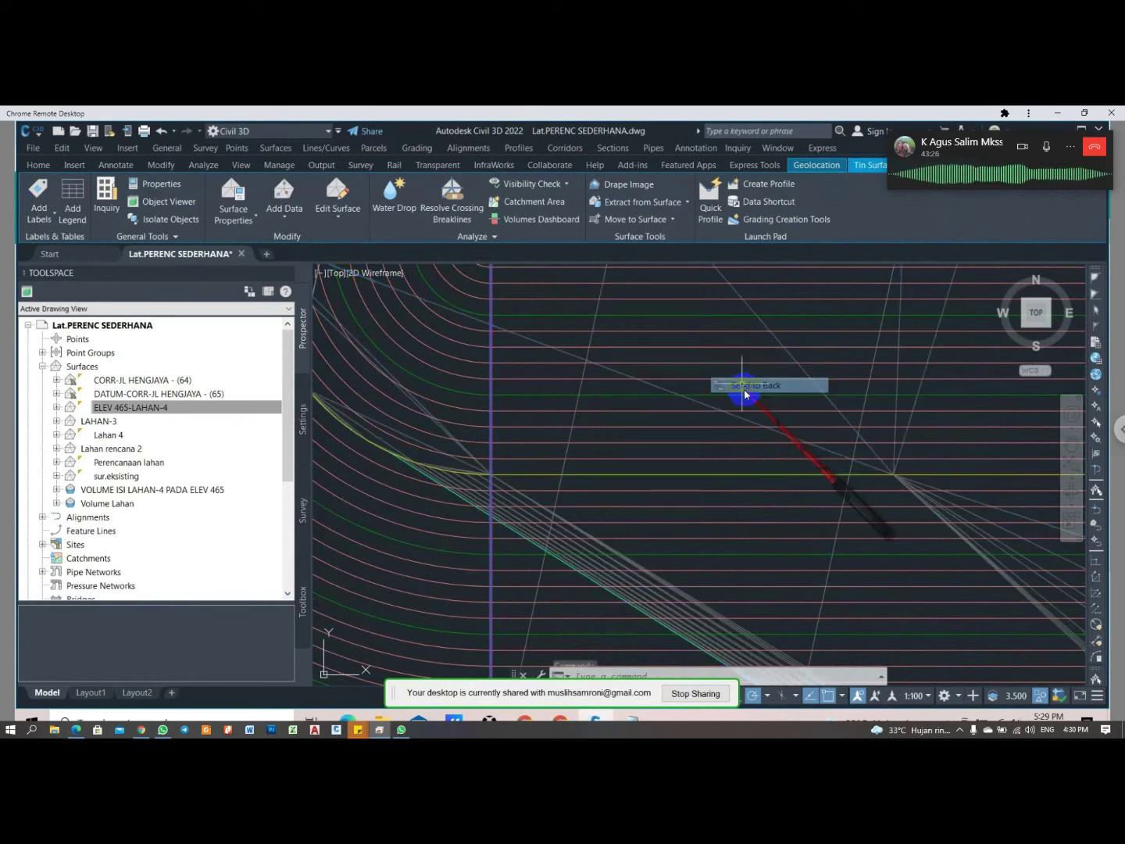
- Add the yellow elevation 465 polyline to ELEV 465-LAHAN-4 as an outer boundary with non-destructive breakline and 1.000 m mid-ordinate distance
click(66, 407)
click(54, 407)
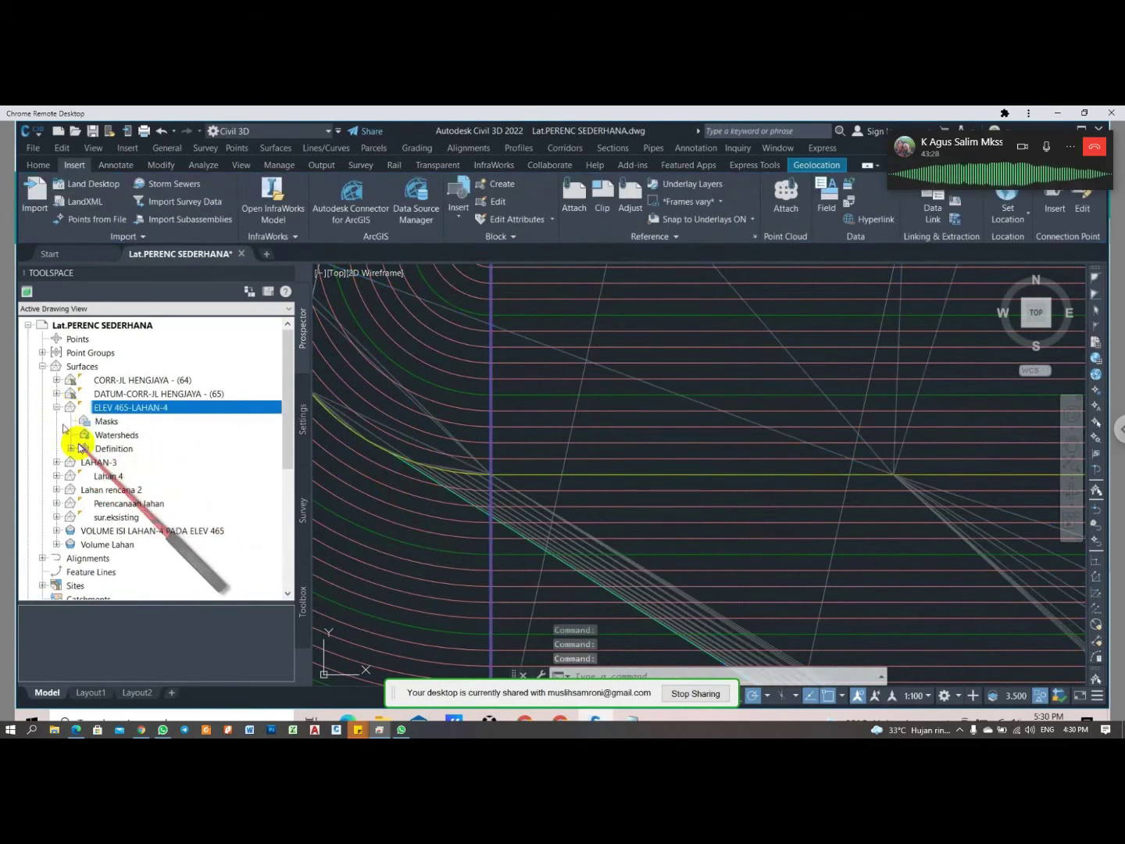
click(70, 449)
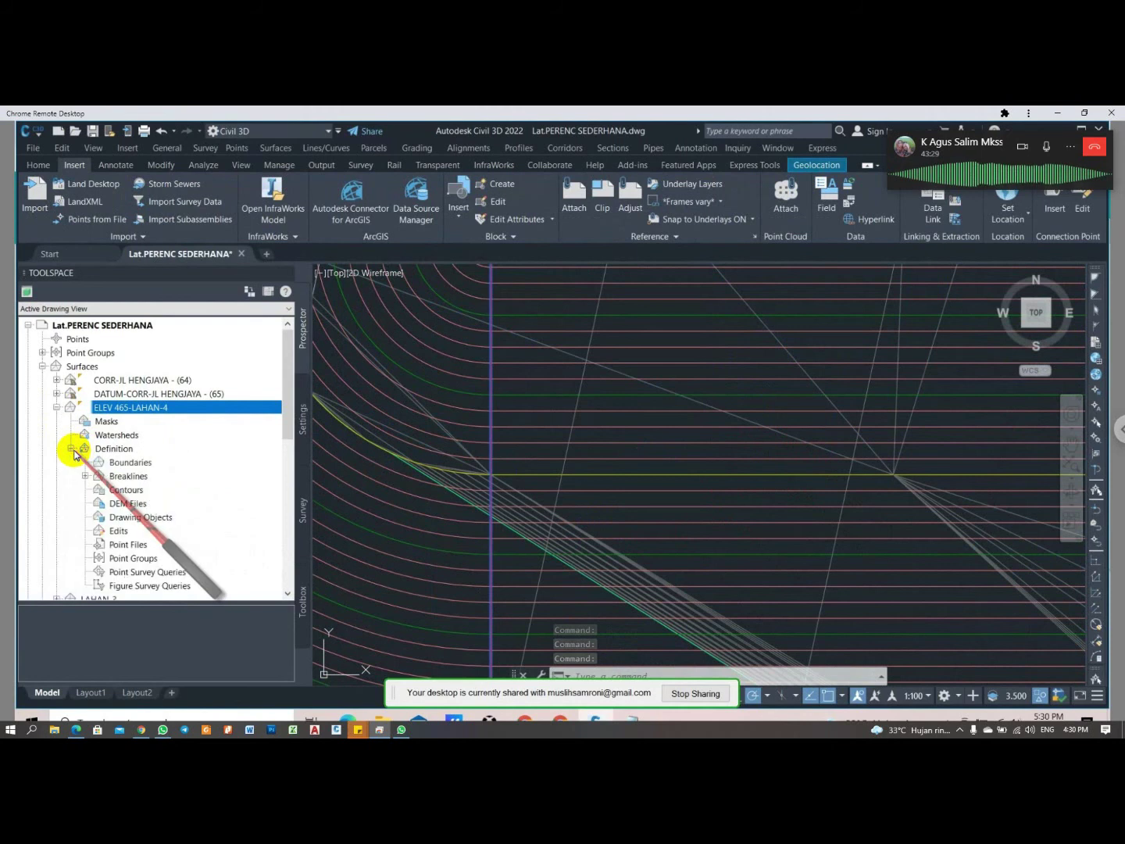
click(124, 465)
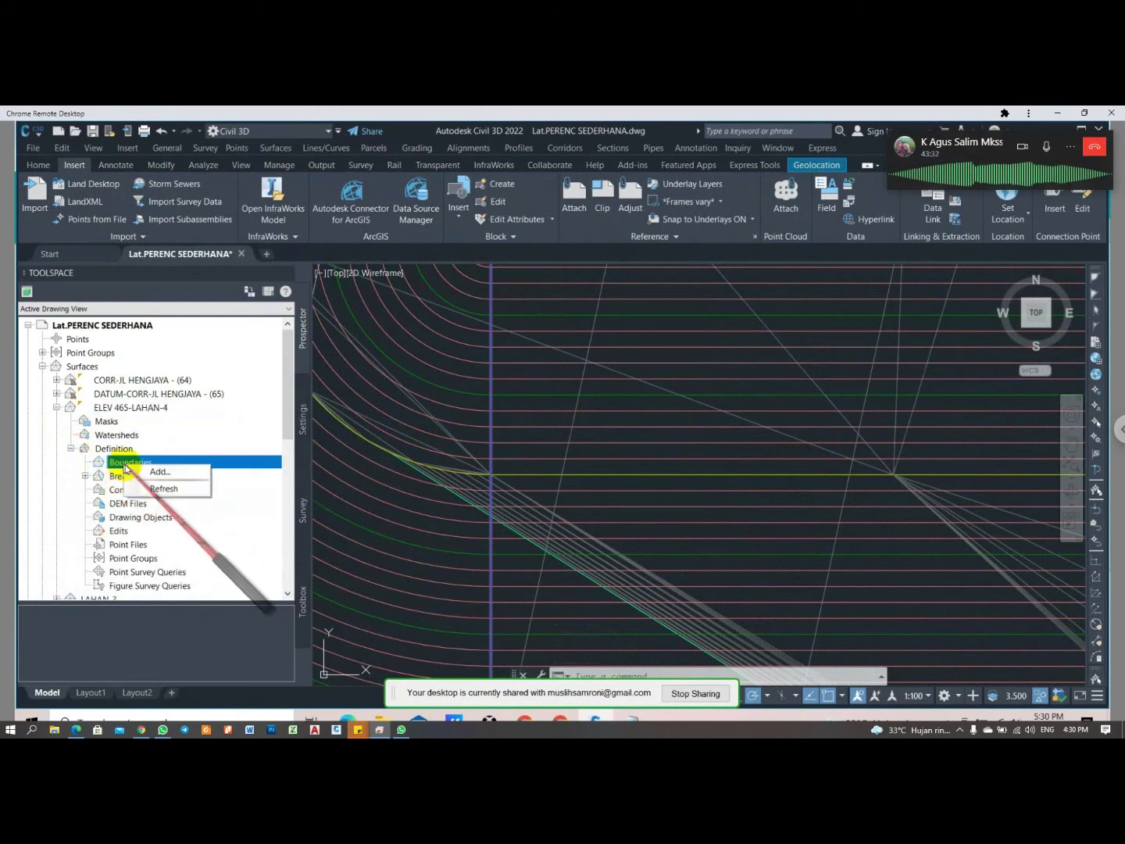
click(184, 473)
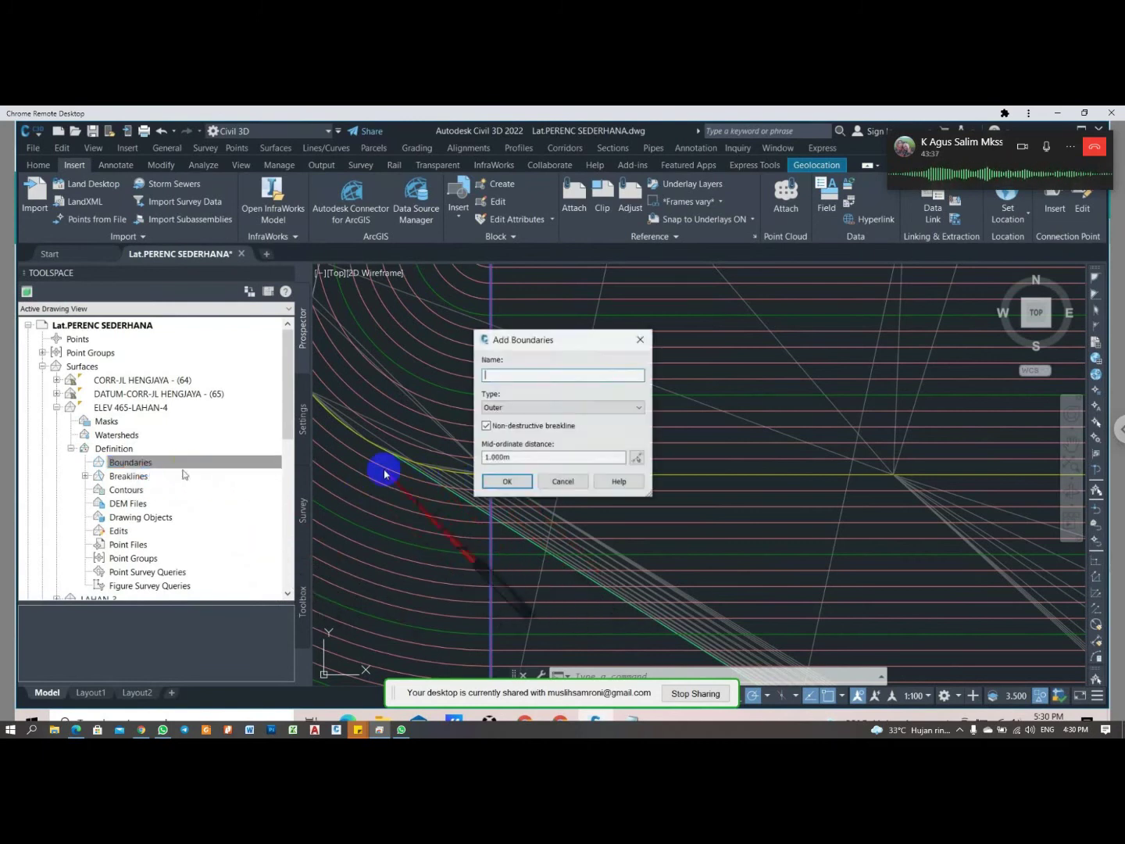
click(516, 484)
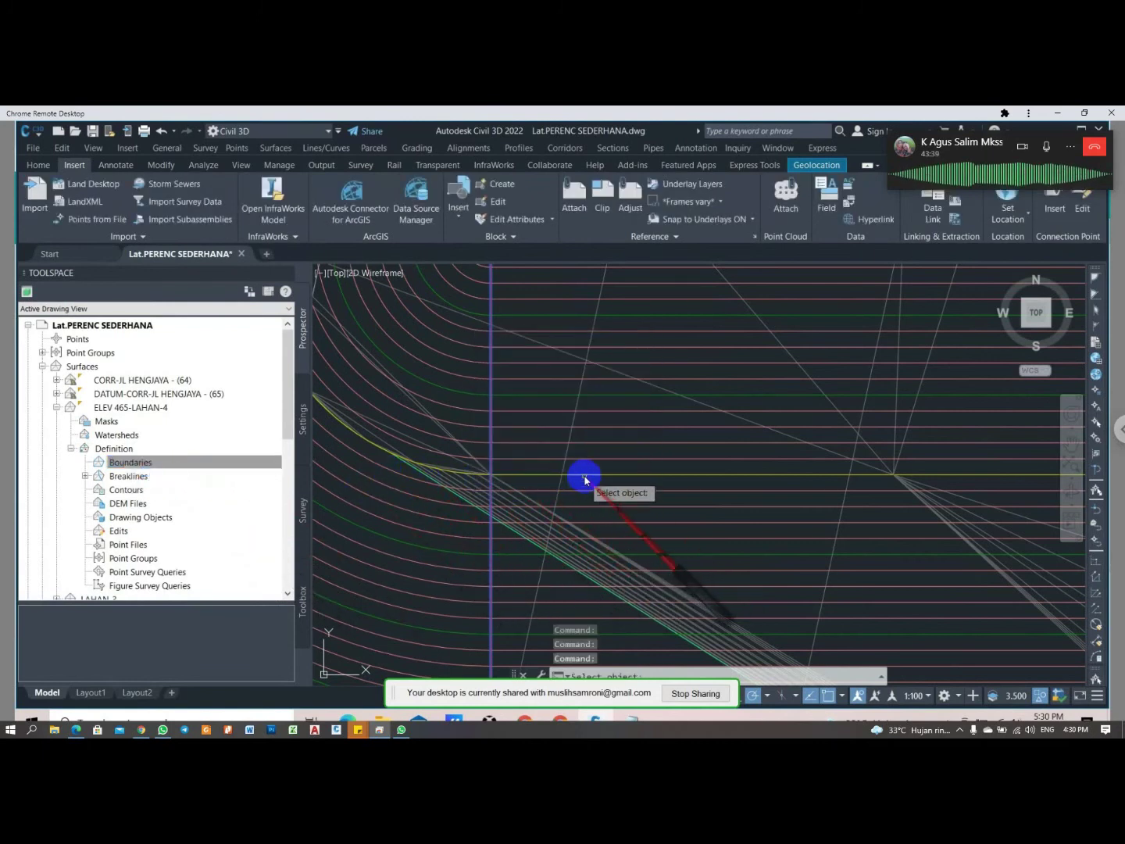
click(583, 475)
scroll(657, 454, down, 2)
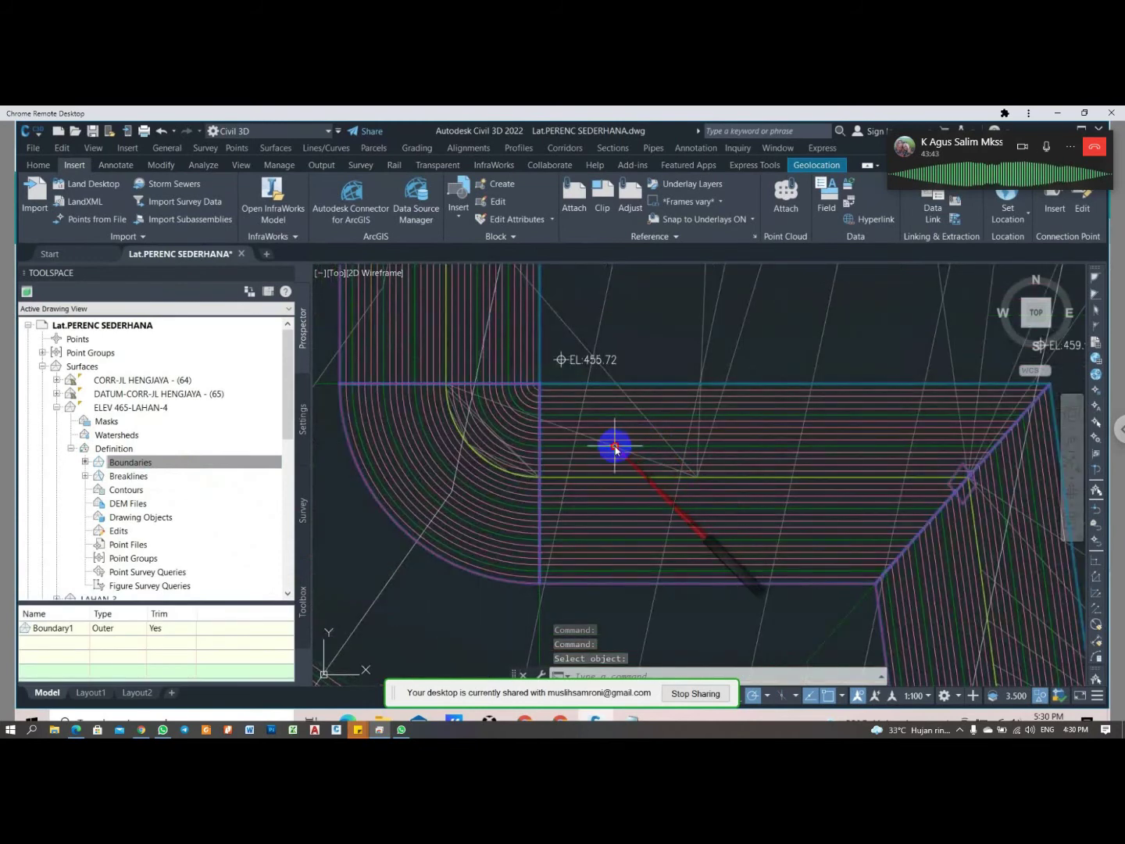
key(Return)
- Select the ELEV 465-LAHAN-4 surface and examine its triangulation against the outer boundary
click(591, 457)
key(Escape)
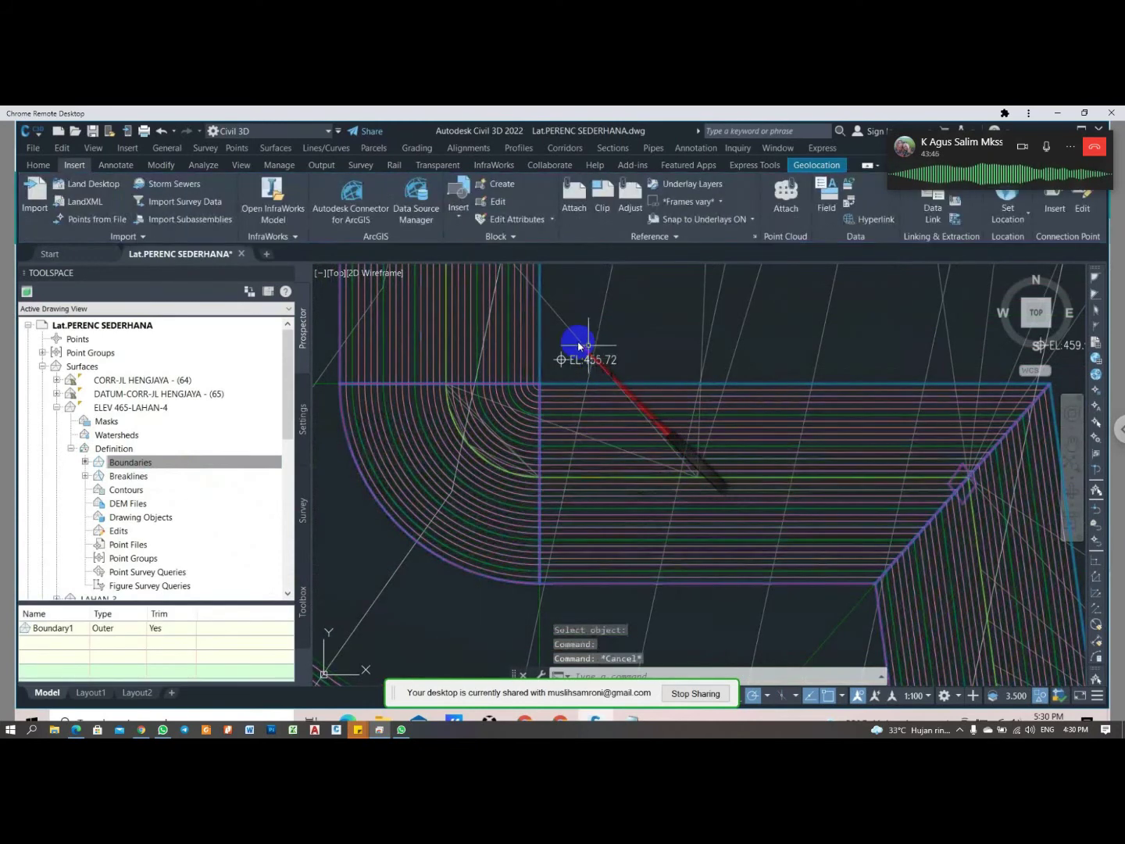
click(578, 343)
scroll(547, 485, down, 5)
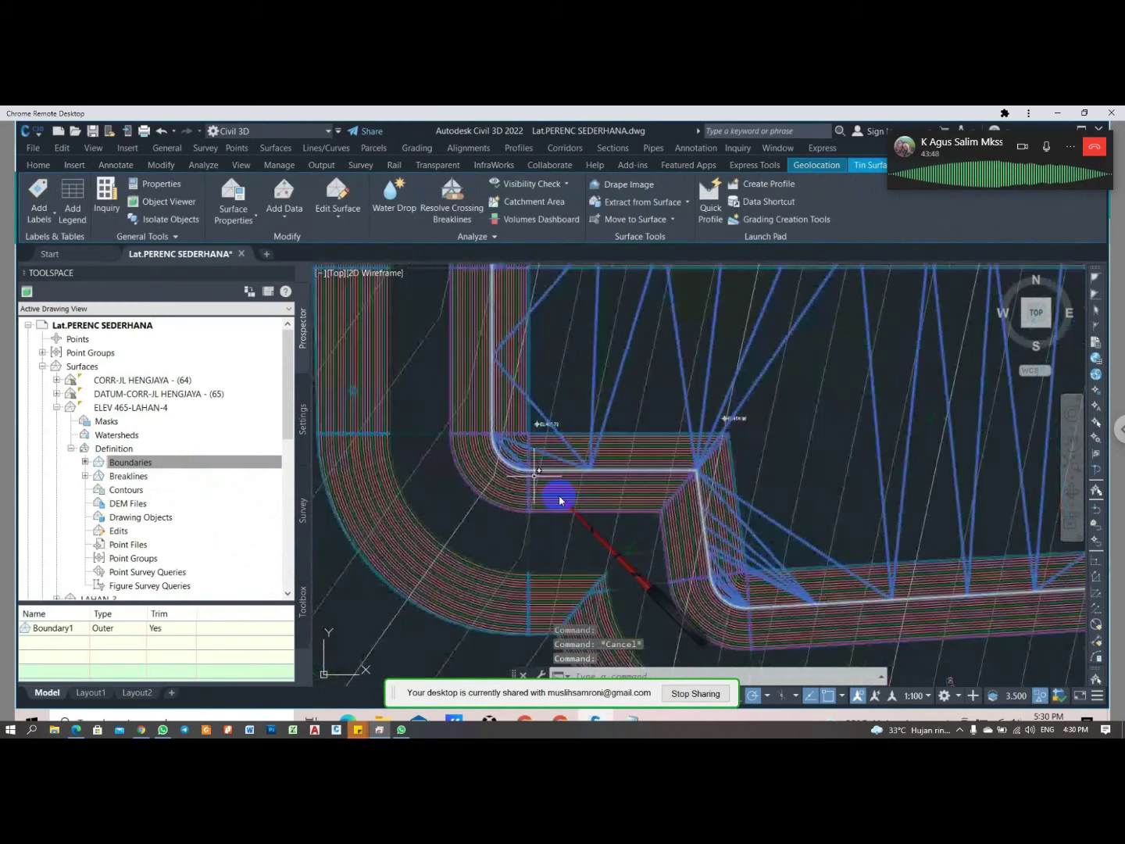
- Set the surface style of ELEV 465-LAHAN-4 to _No Display
click(56, 407)
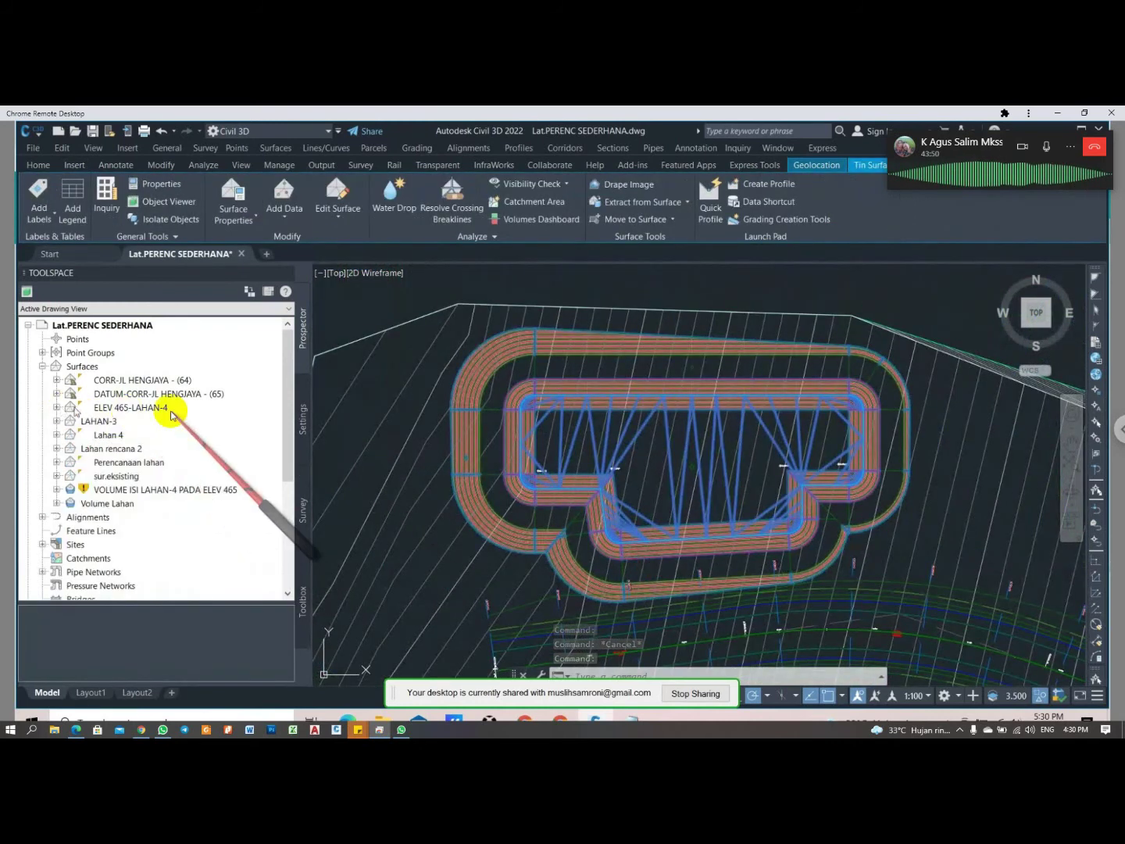
right_click(151, 490)
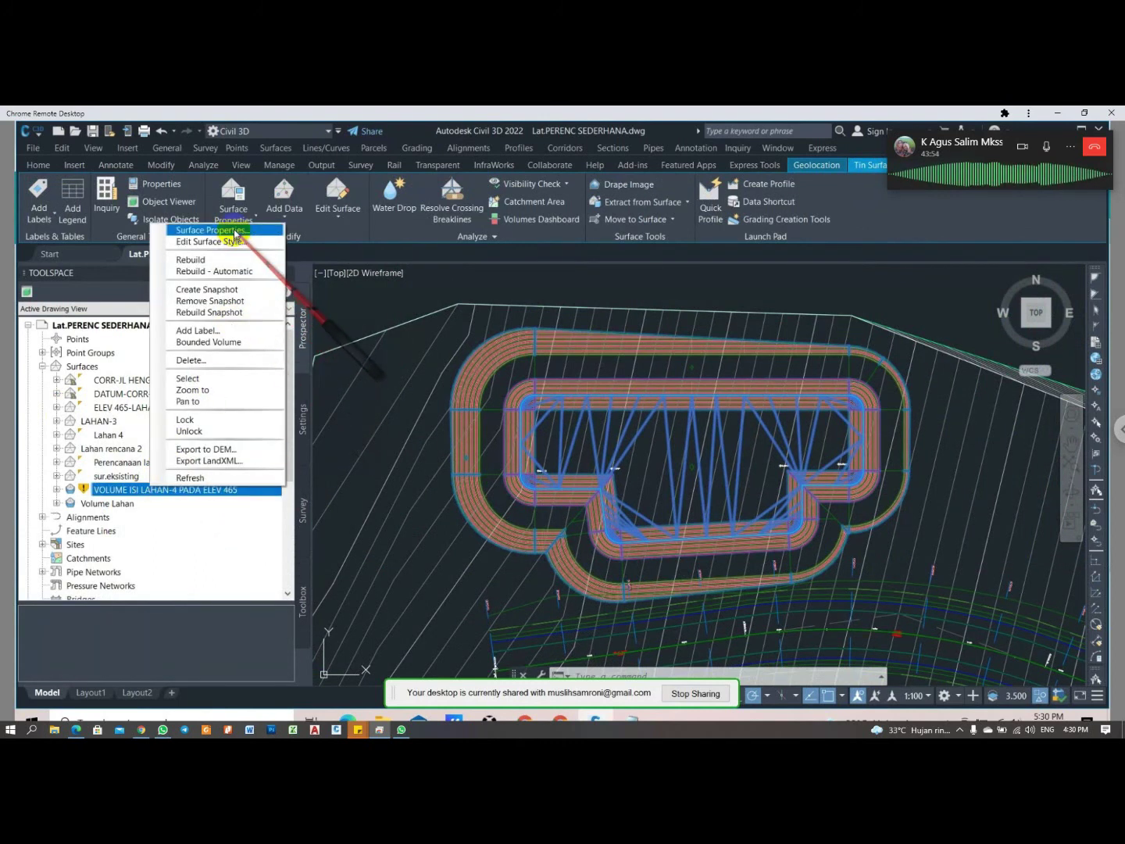
click(125, 414)
right_click(125, 411)
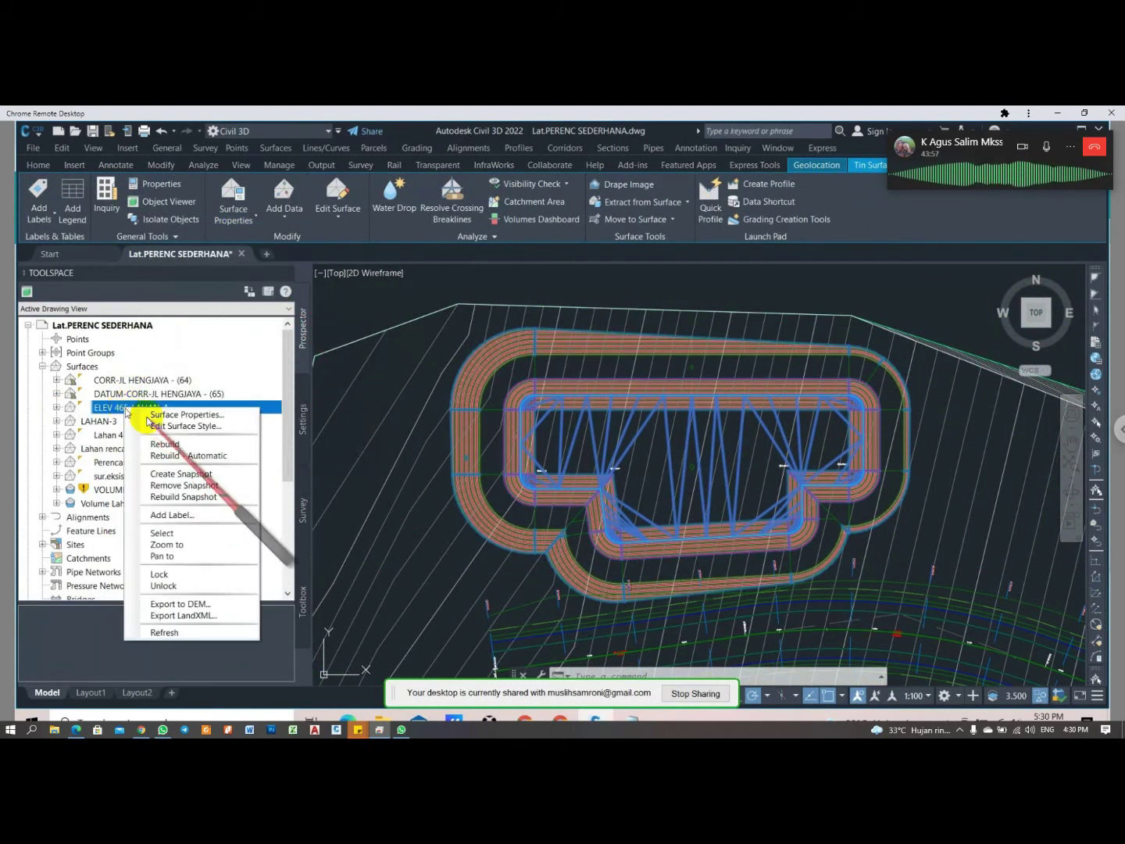
click(161, 416)
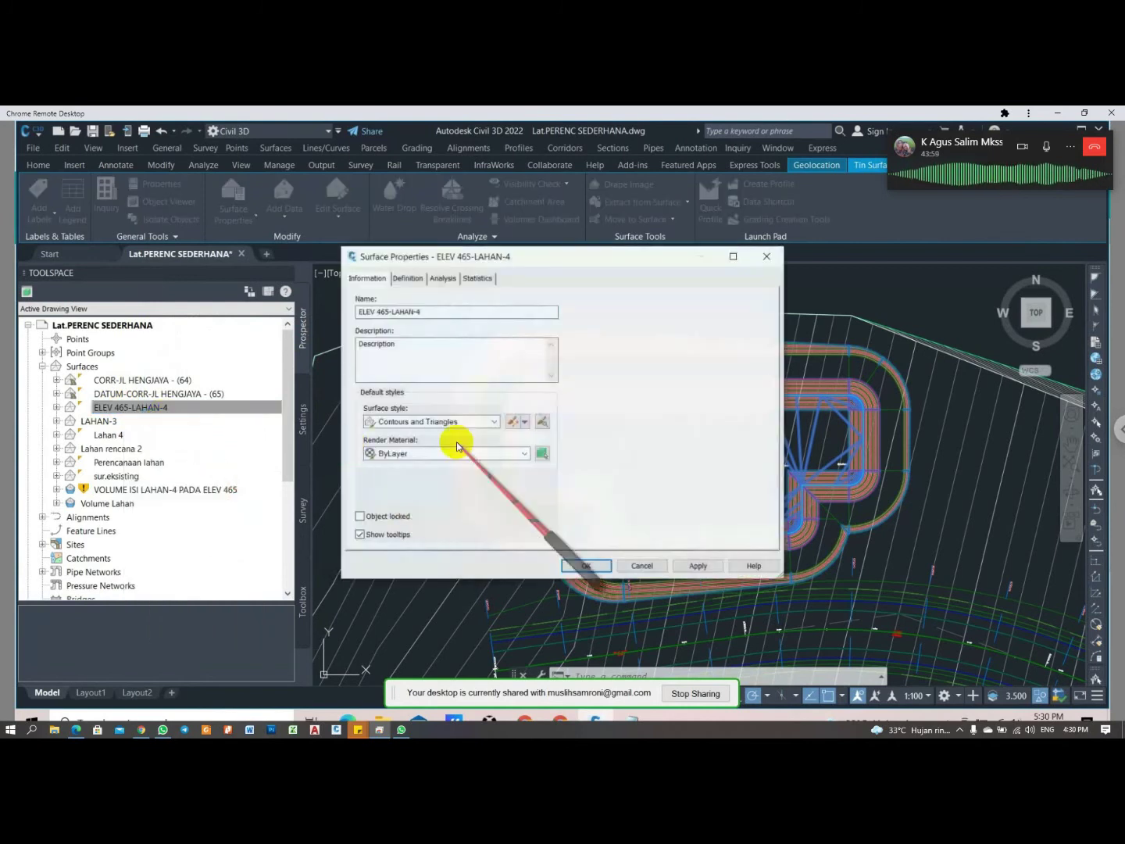
click(442, 422)
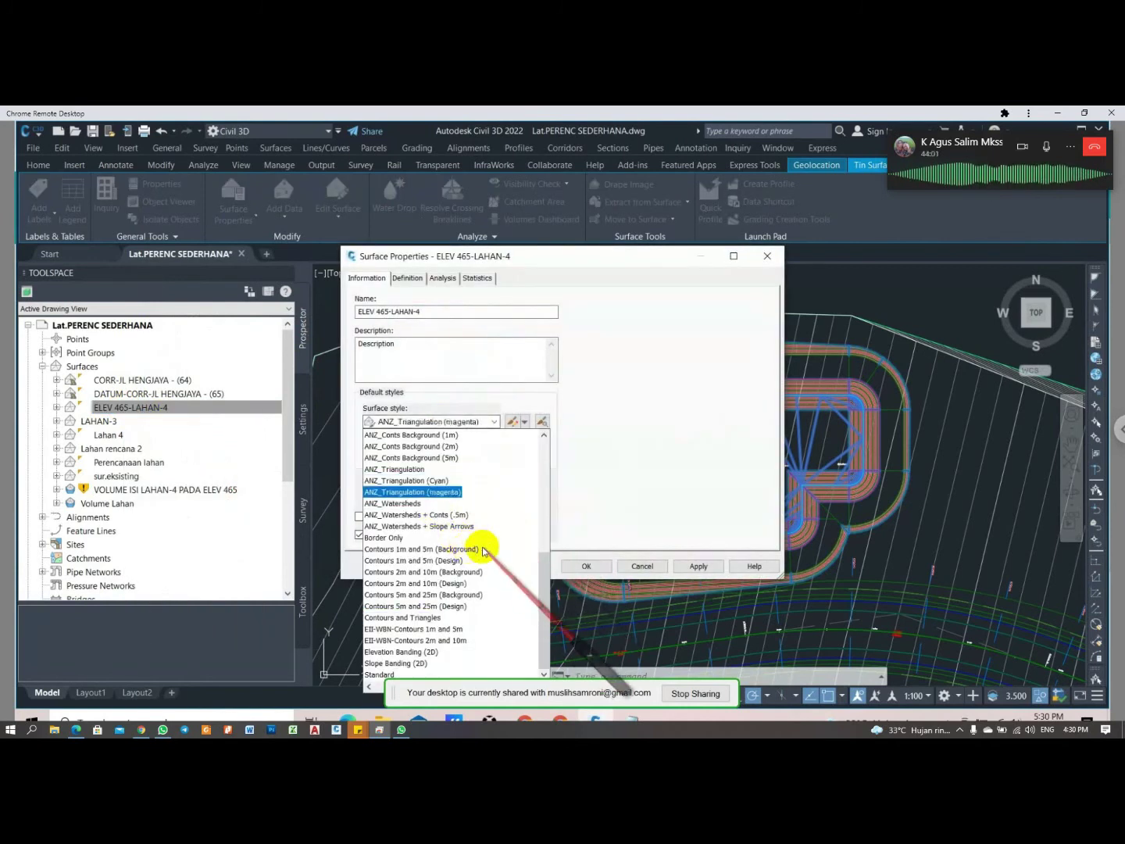
scroll(469, 532, up, 7)
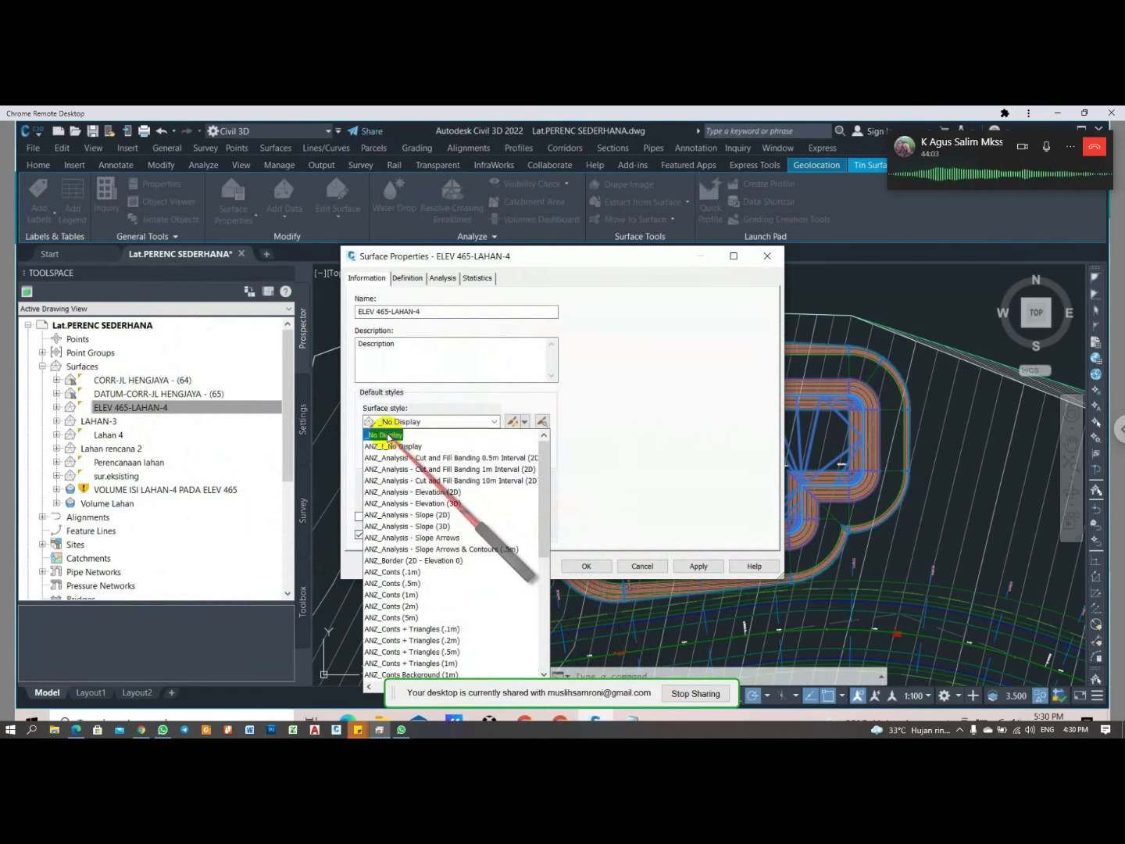
click(383, 435)
key(Return)
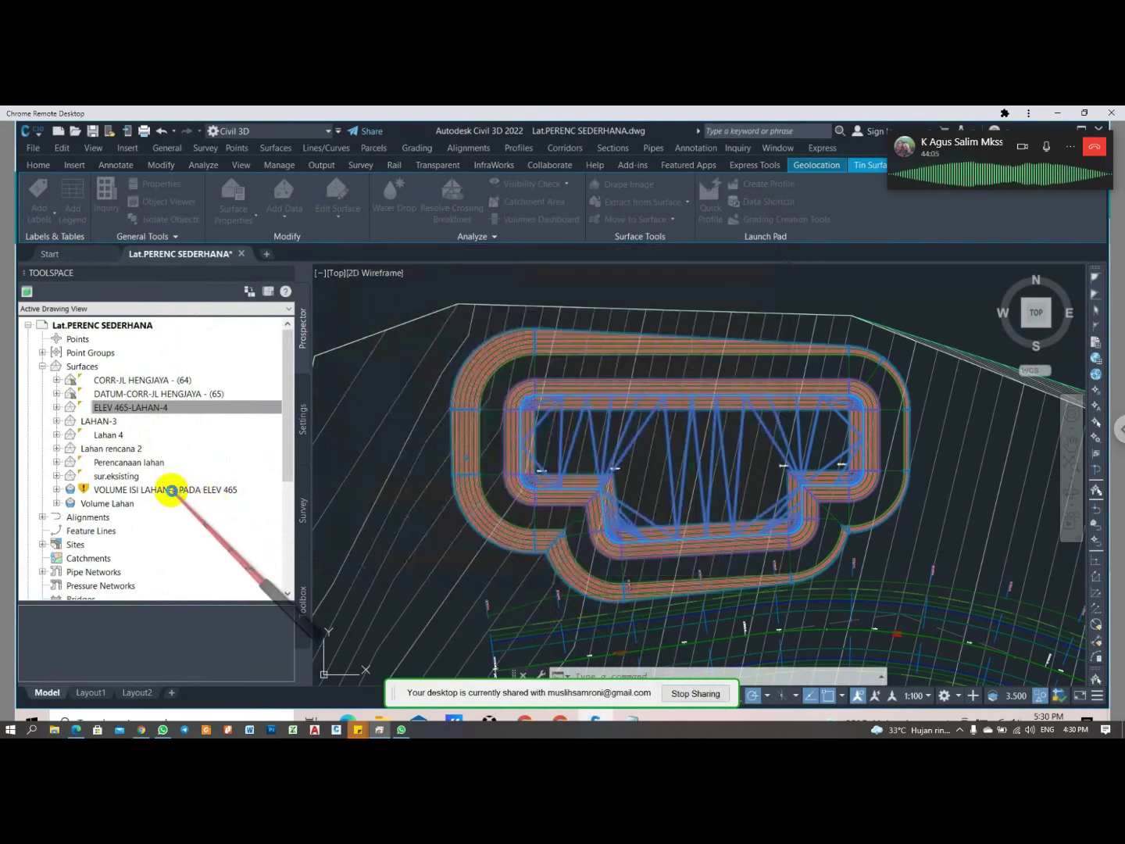
- Rebuild the VOLUME ISI LAHAN-4 PADA ELEV 465 surface and set its surface style to Elevation Banding (2D)
right_click(172, 492)
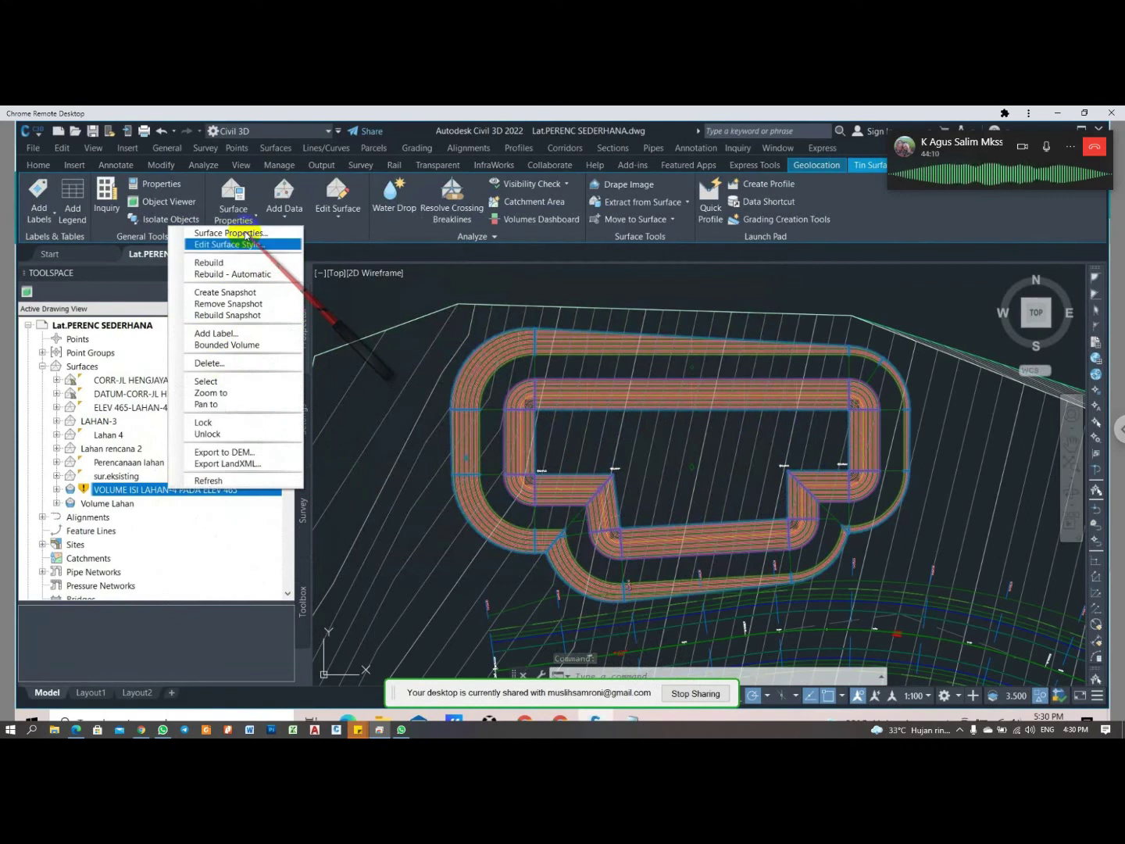
click(232, 264)
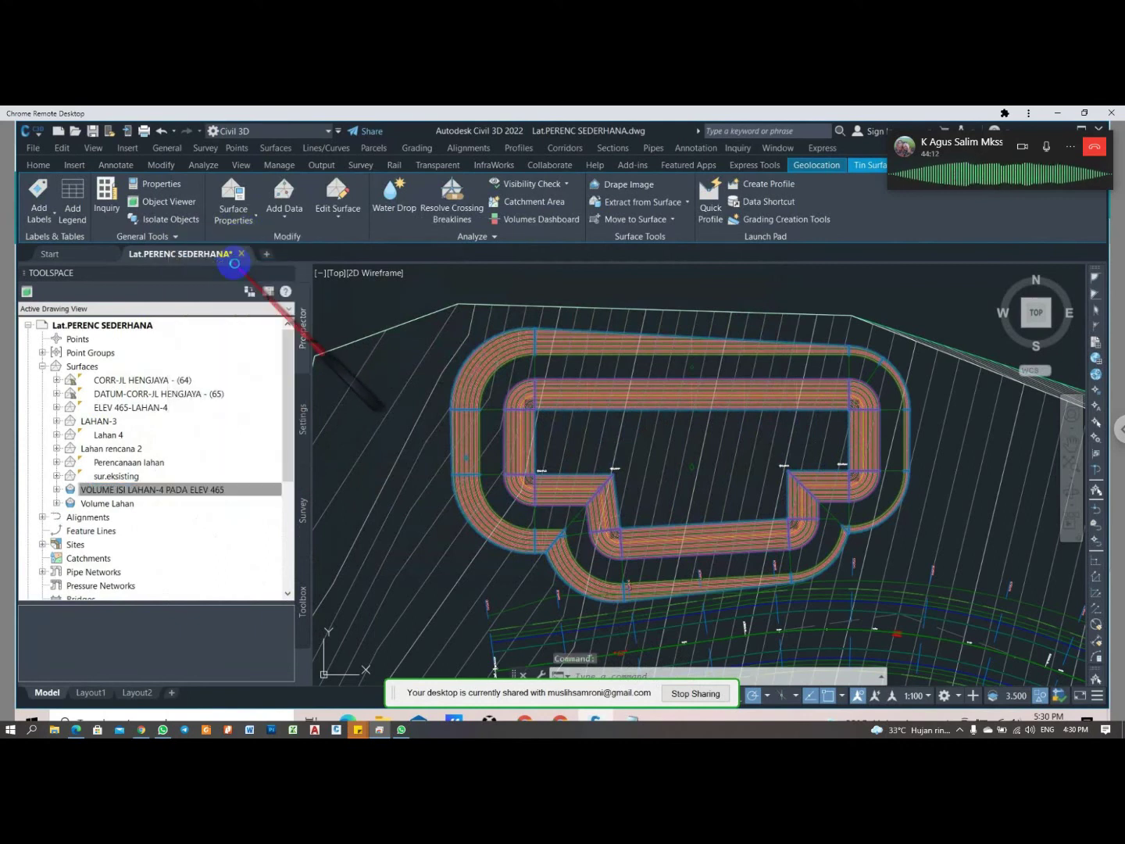
right_click(197, 492)
click(247, 229)
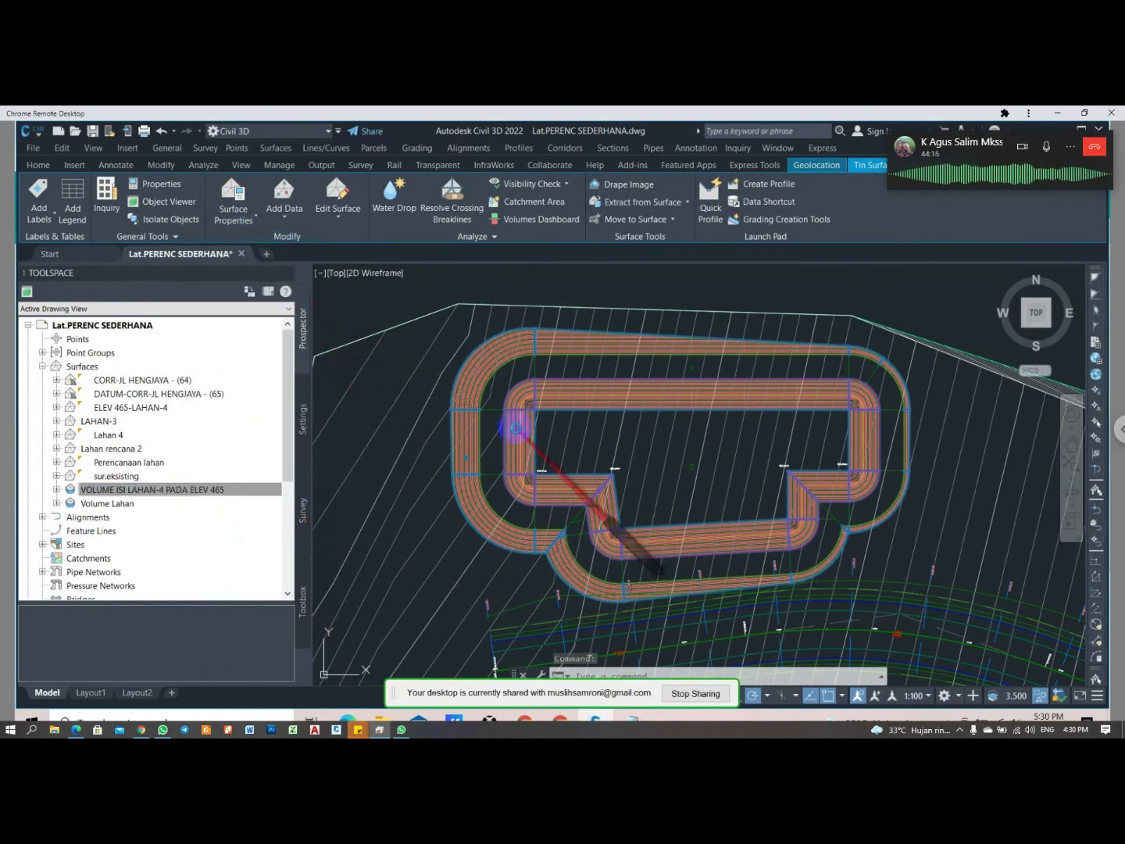
click(429, 421)
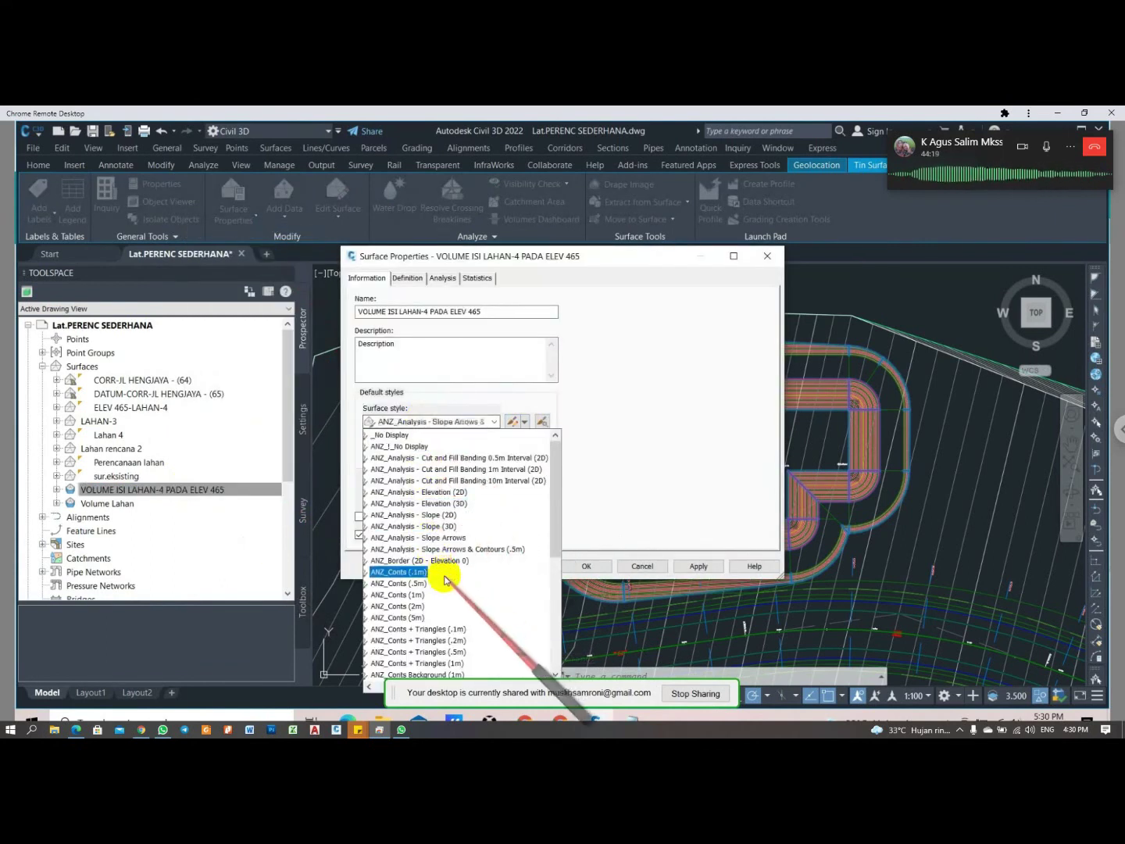
scroll(442, 586, down, 5)
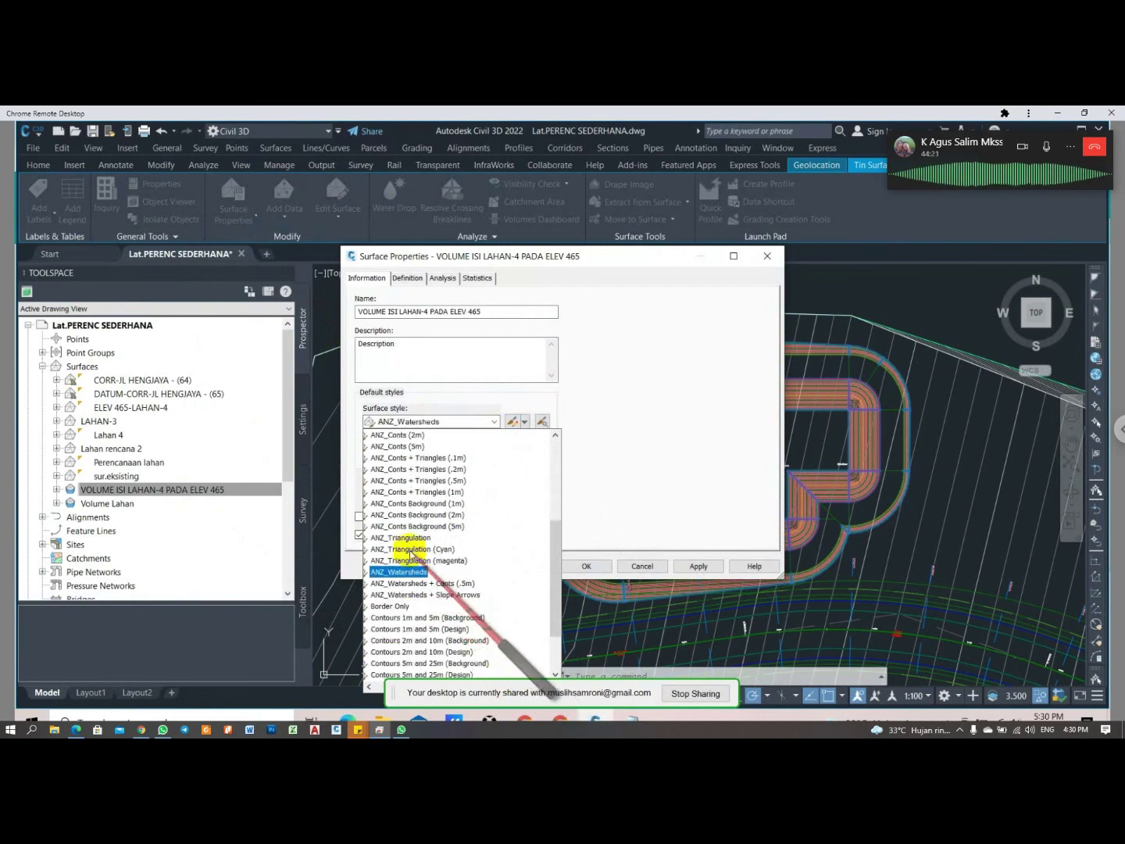
scroll(422, 582, down, 3)
click(414, 662)
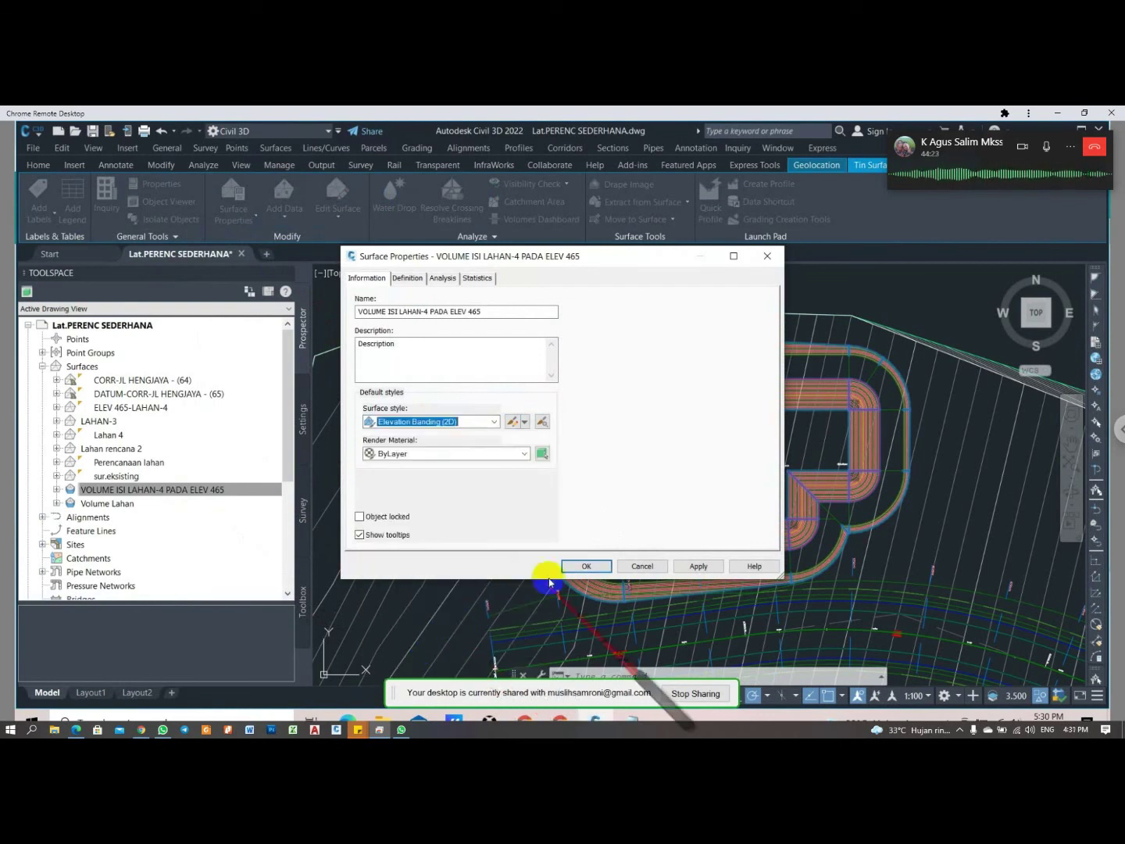
click(585, 564)
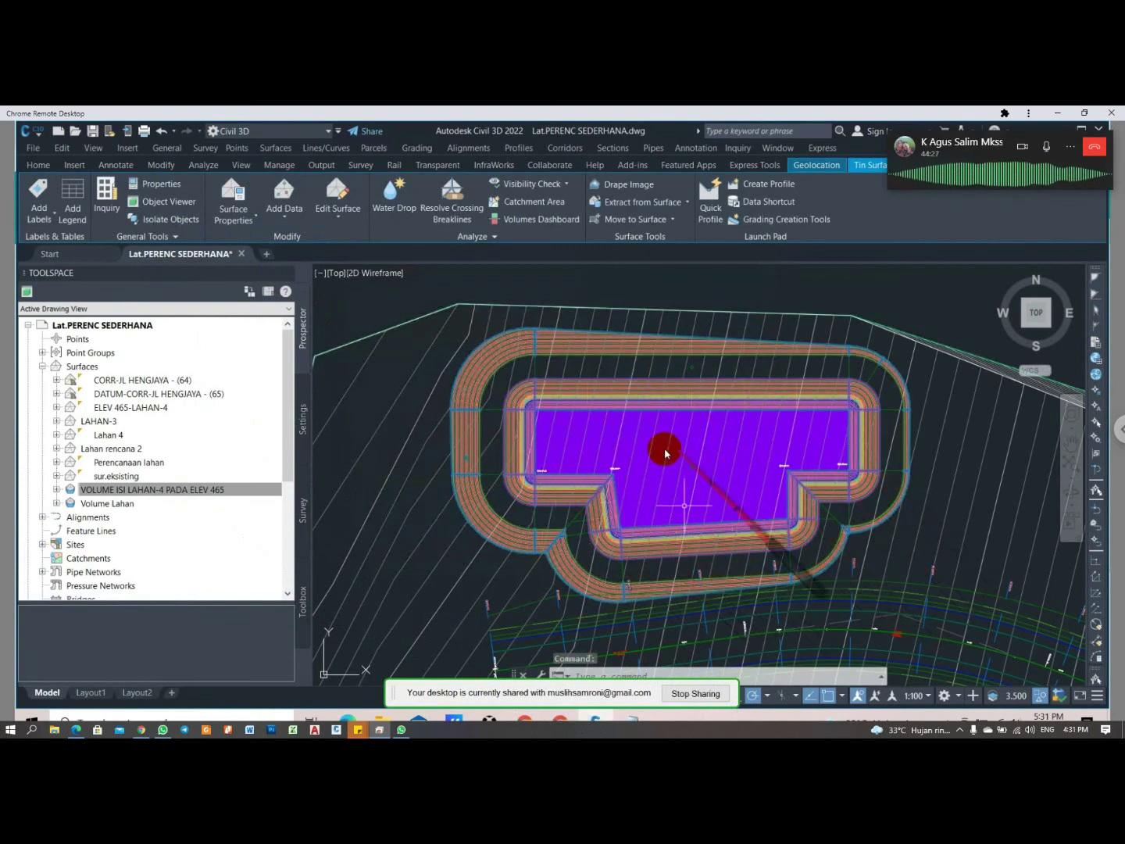
- Examine the cut and fill volume statistics in the properties of the VOLUME ISI LAHAN-4 PADA ELEV 465 surface
click(235, 490)
right_click(235, 490)
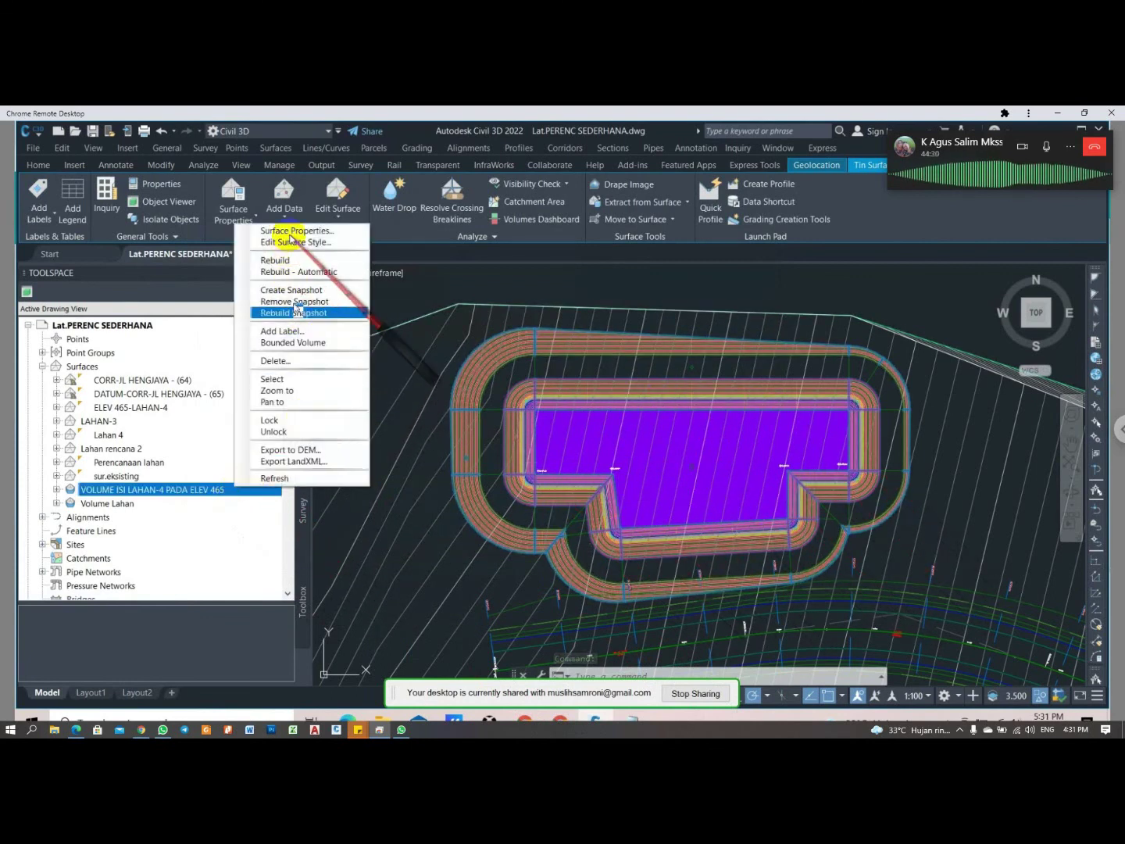
click(293, 231)
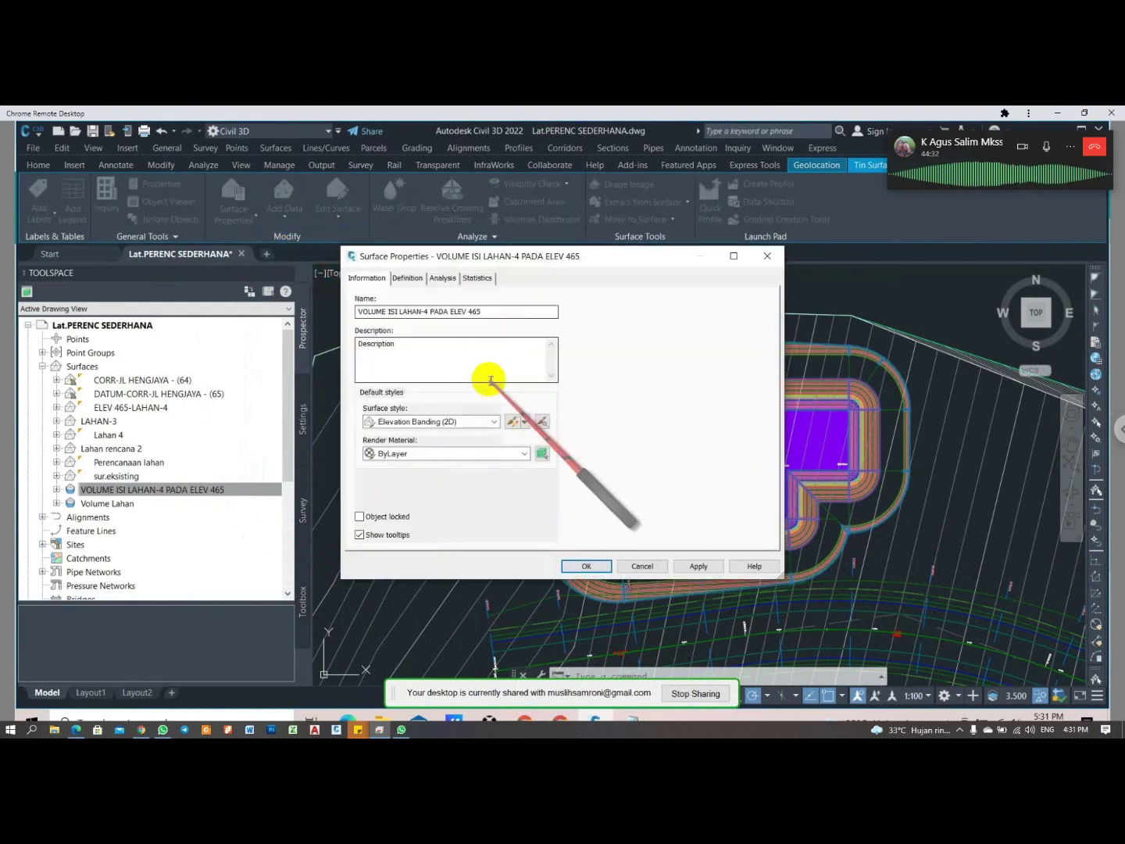
click(477, 279)
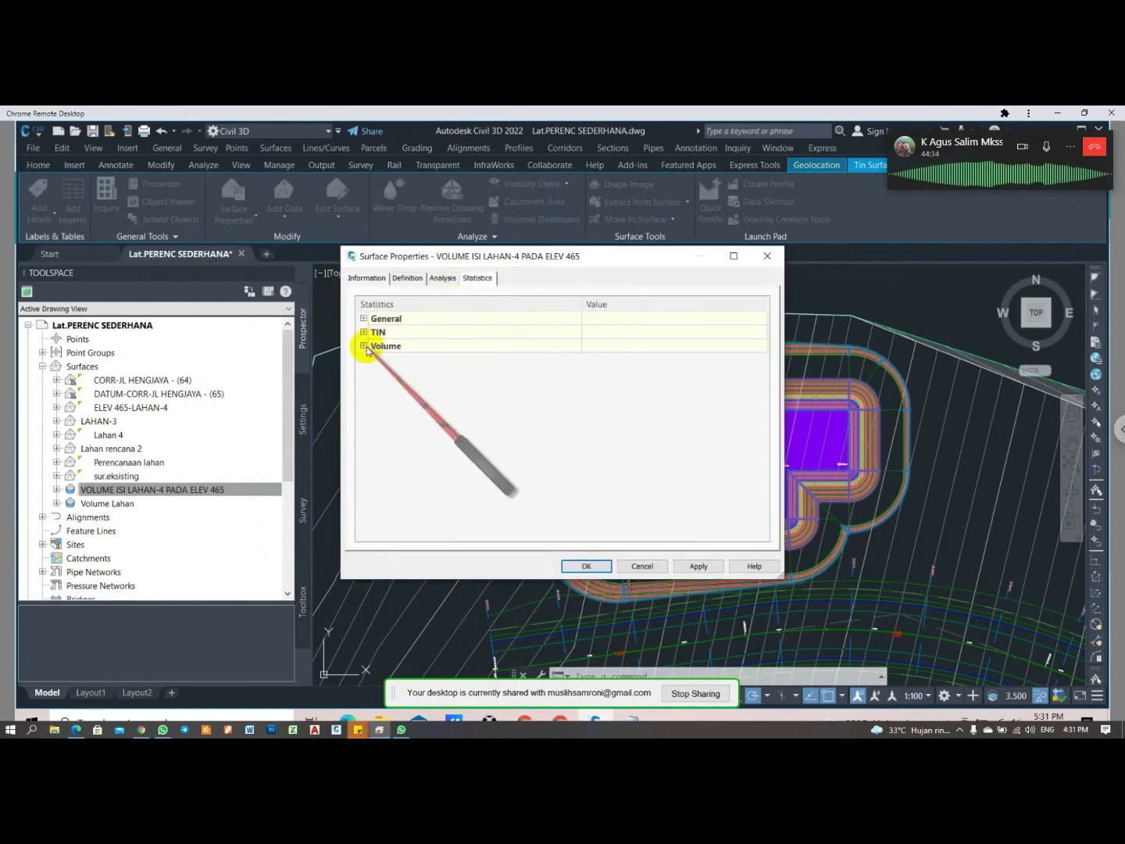
click(364, 346)
click(426, 415)
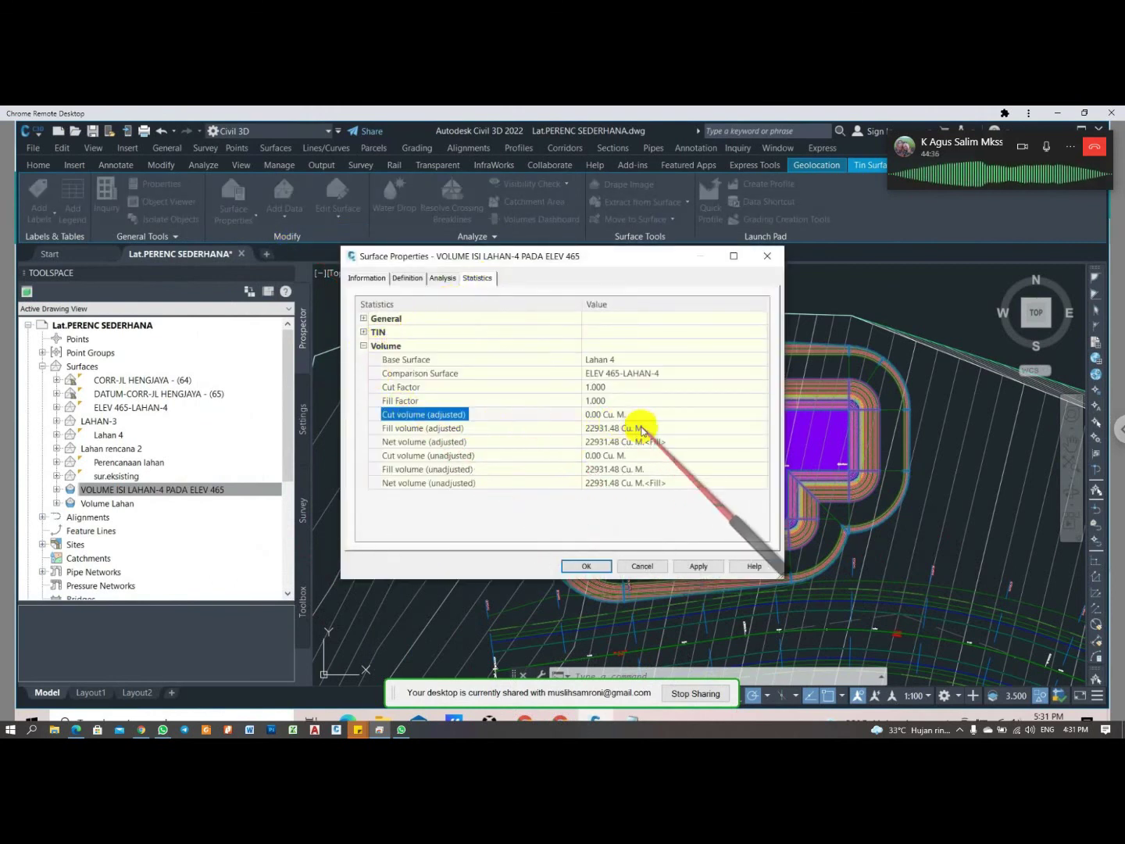